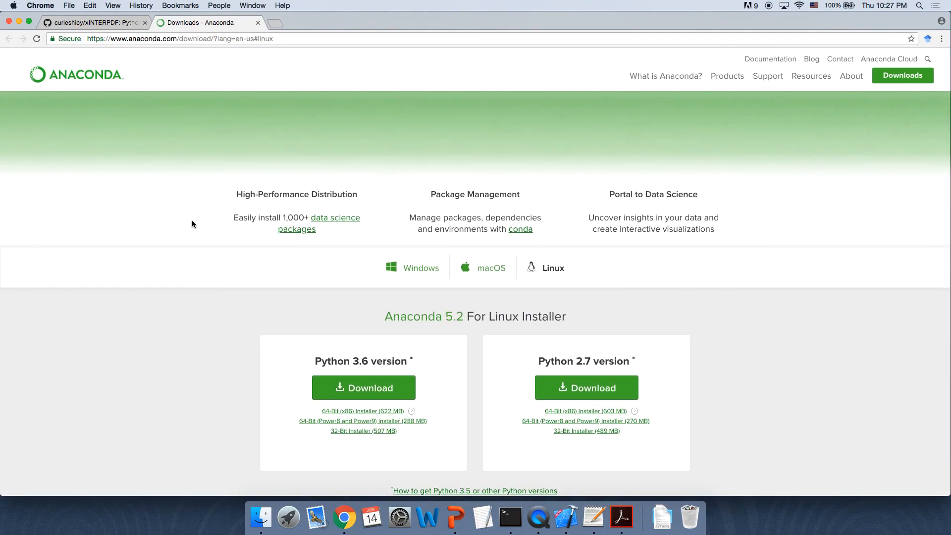
Step: View the Anaconda download options for the macOS and Linux installers
scroll(192, 221, down, 3)
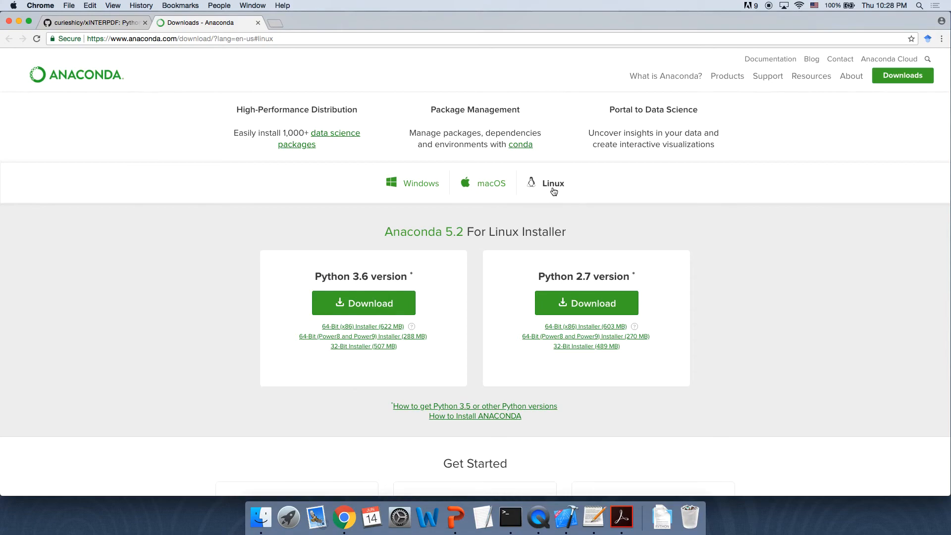
click(490, 188)
scroll(489, 212, up, 2)
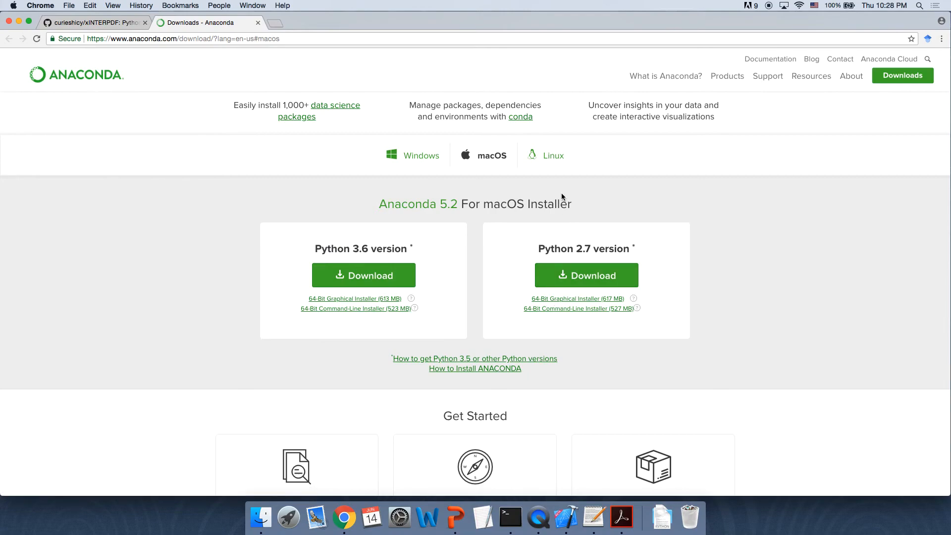
click(555, 165)
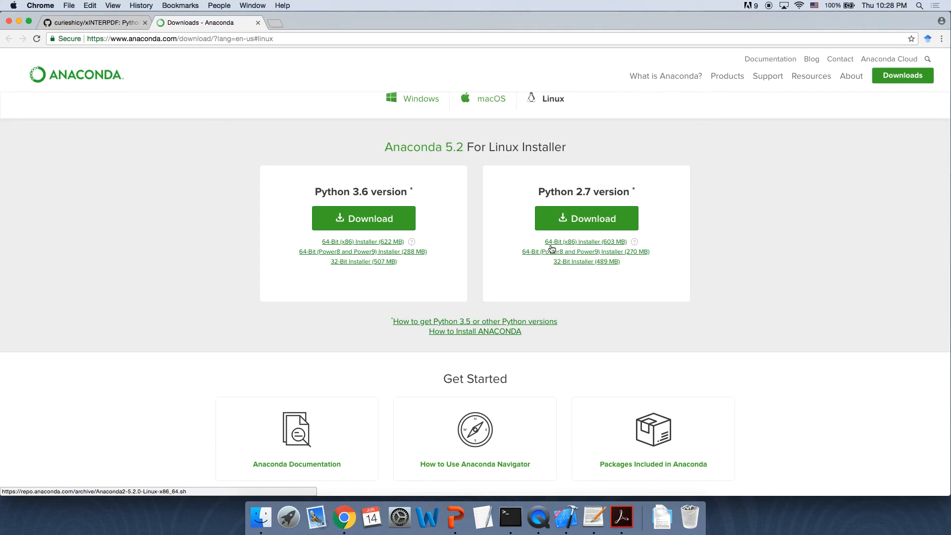
Step: Minimize the browser, open a Terminal window and move it higher on the desktop
click(19, 21)
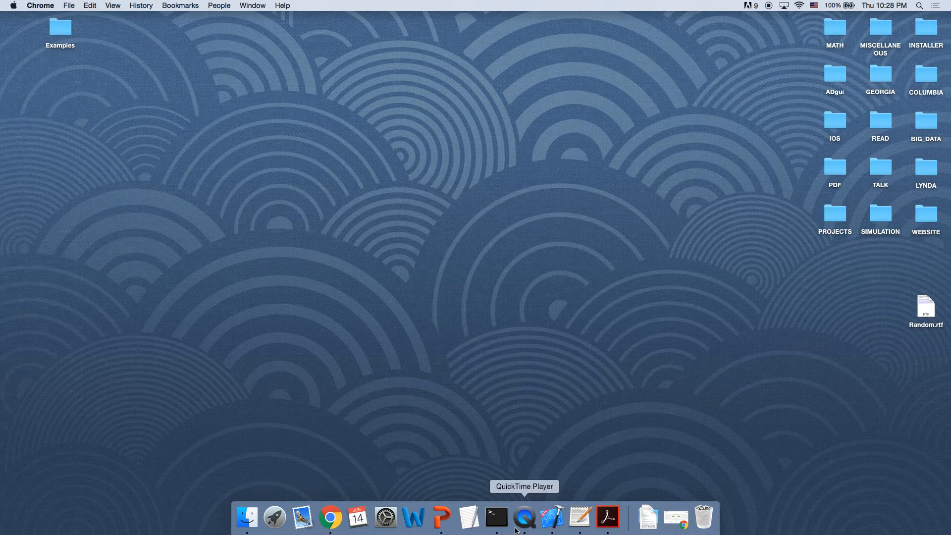
click(497, 518)
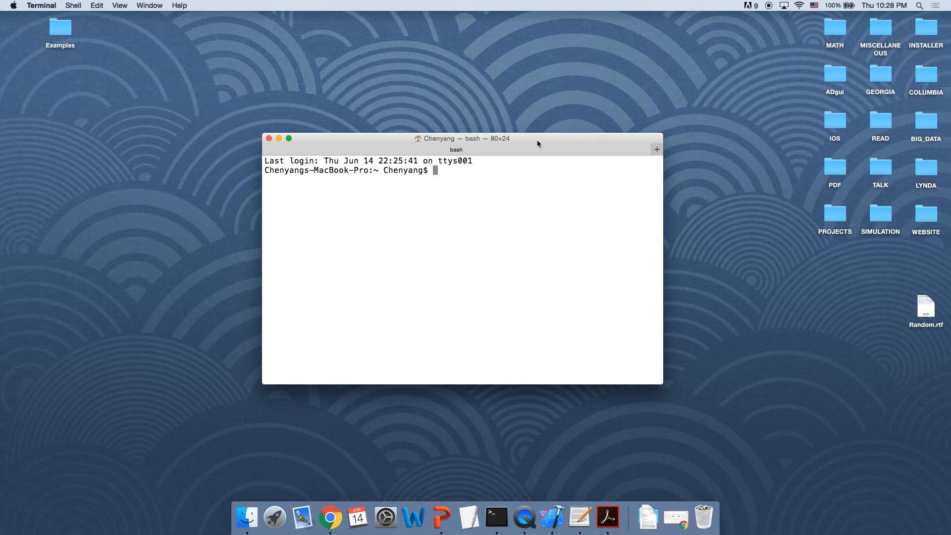
drag(538, 142, 516, 99)
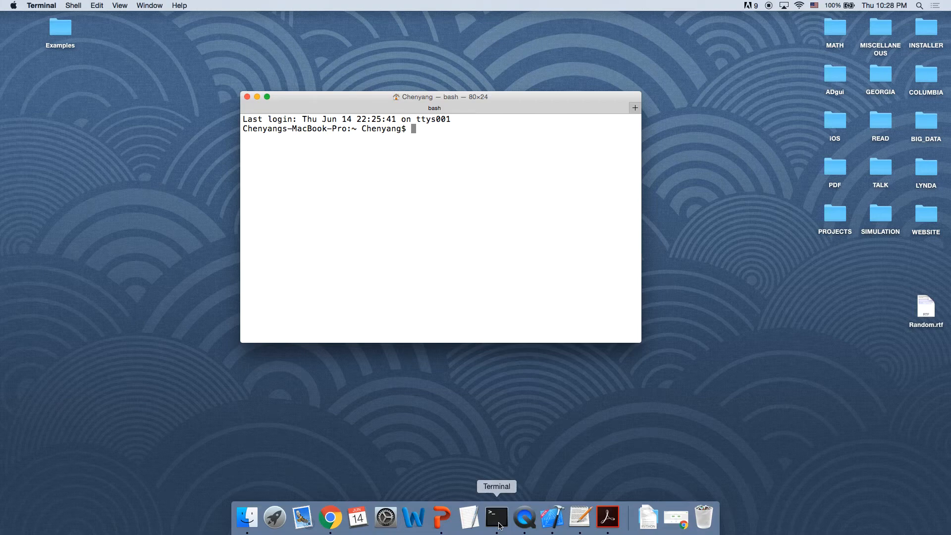
Step: Check the installed conda version with conda -V
text(conda)
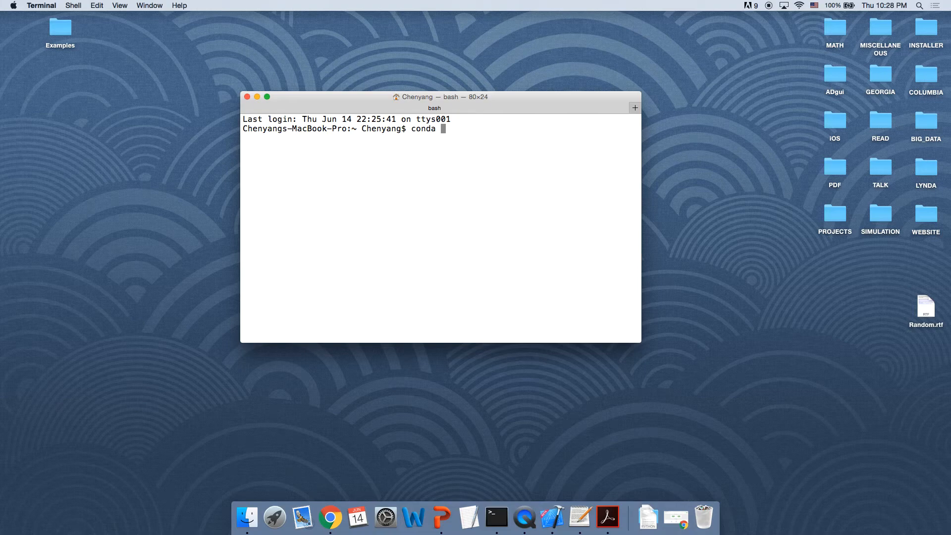
text( -V)
key(Return)
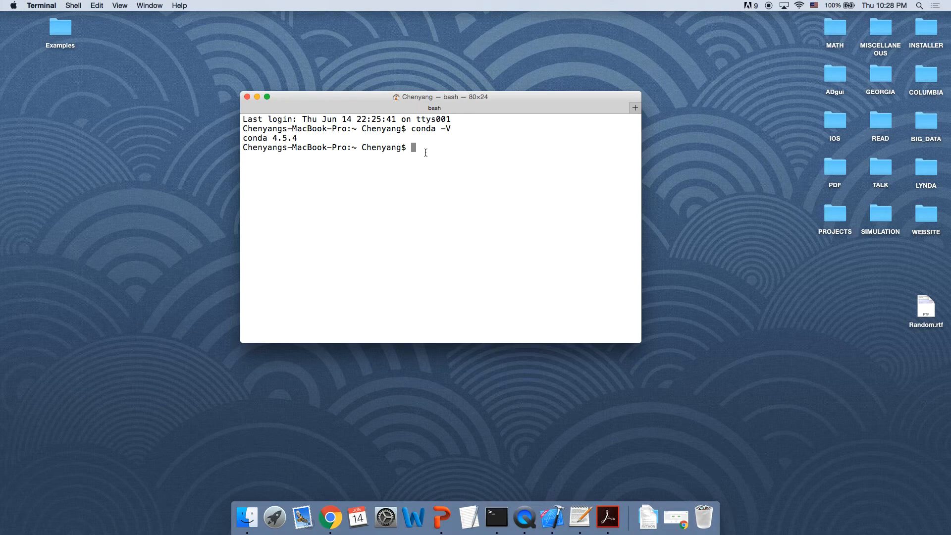
Step: List the configured conda channels with conda config --get channels
text(conda config --get channels)
key(Return)
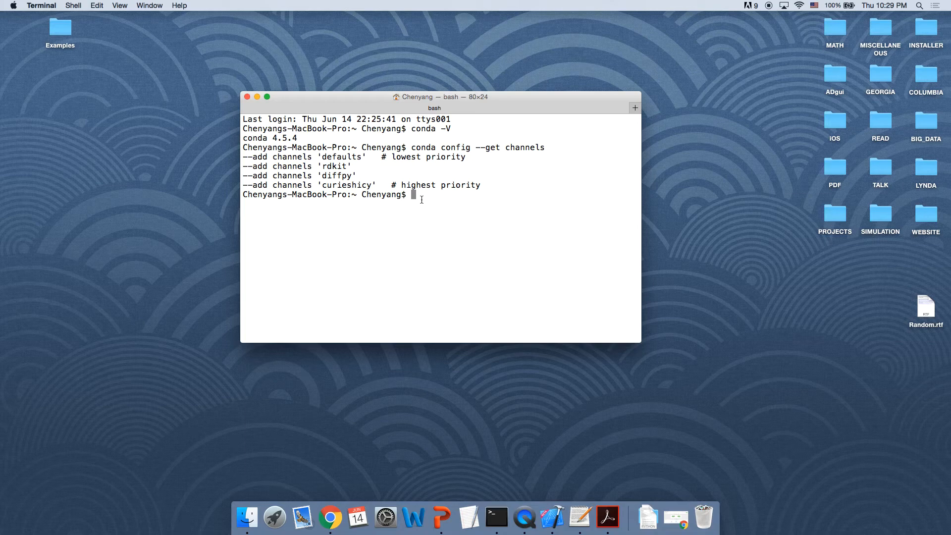
Step: Add the diffpy channel with conda config --add channels diffpy
text(conda config --add chan)
key(BackSpace)
key(BackSpace)
text(hannels diffpy)
key(Return)
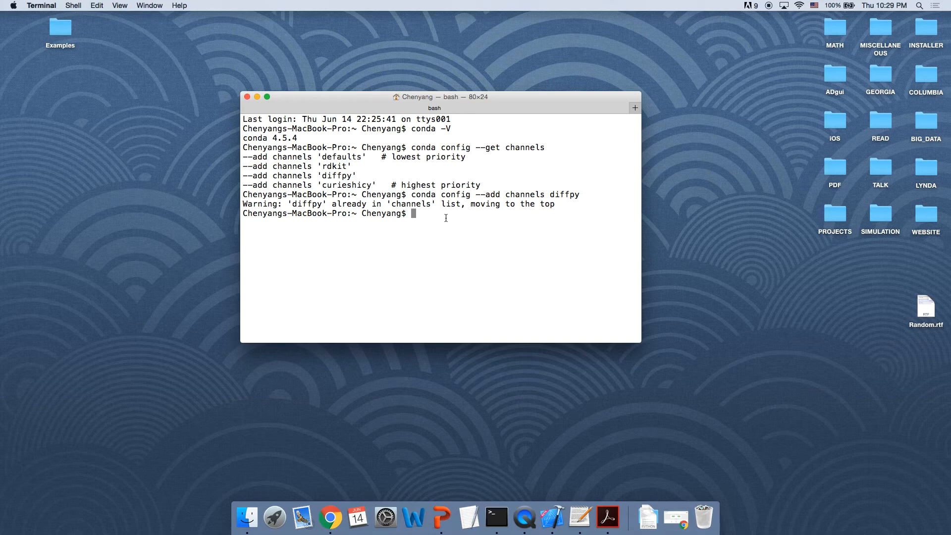
Step: Create the xinterpdf environment with conda create -c curieshicy -n xinterpdf xinterpdf
text(conda create -c curieshicy )
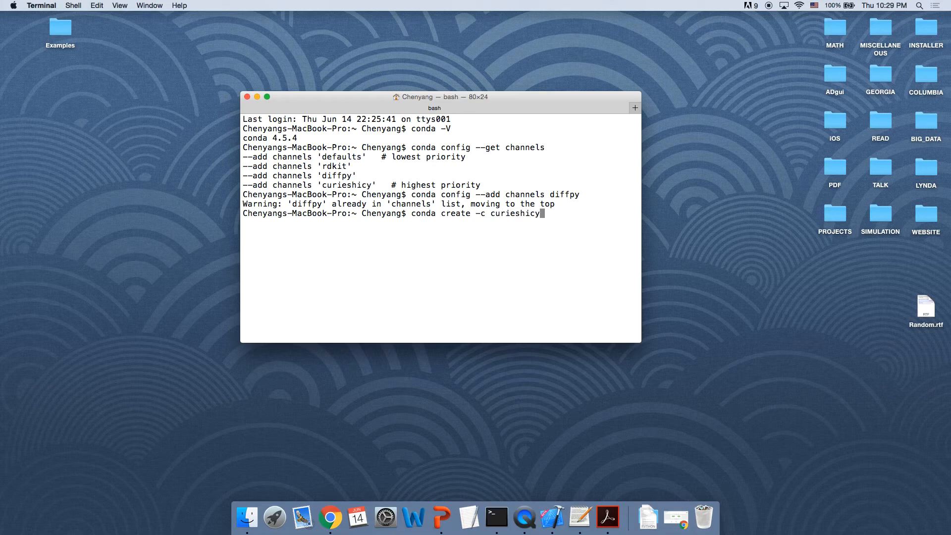
text(-n xinterpdf xinterpdf)
key(Return)
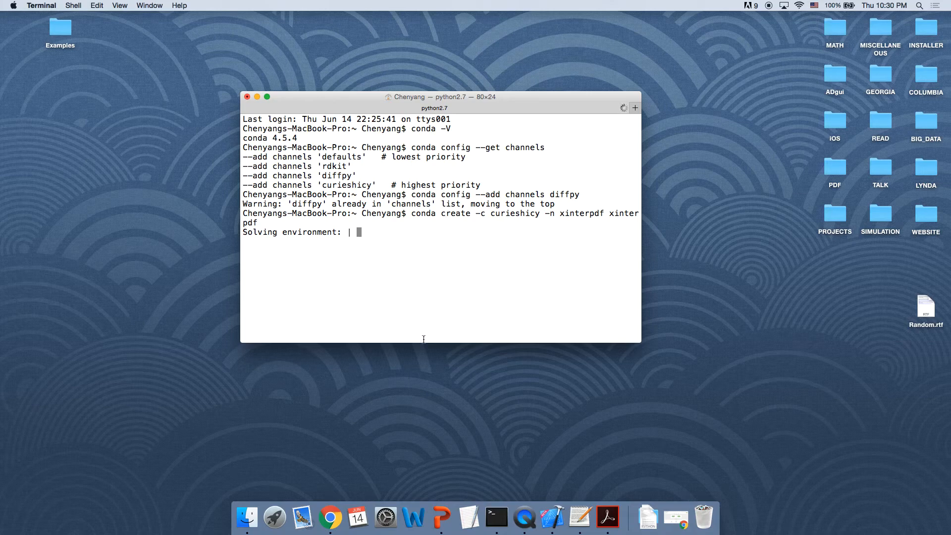
Step: Check the installation instructions on the xINTERPDF GitHub page, then minimize the browser
click(332, 519)
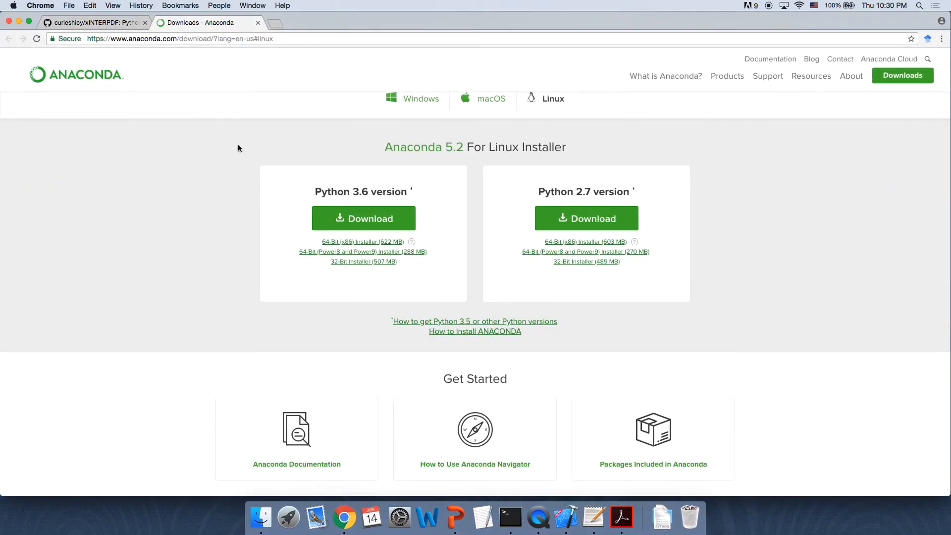
click(116, 27)
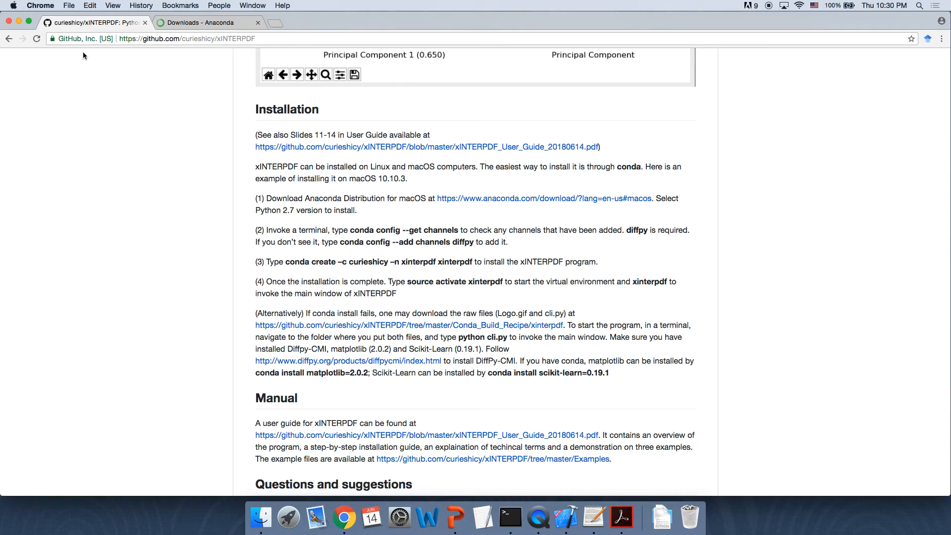
click(18, 21)
Step: Scroll through the list of packages the environment will install
scroll(338, 221, up, 10)
scroll(338, 221, up, 10)
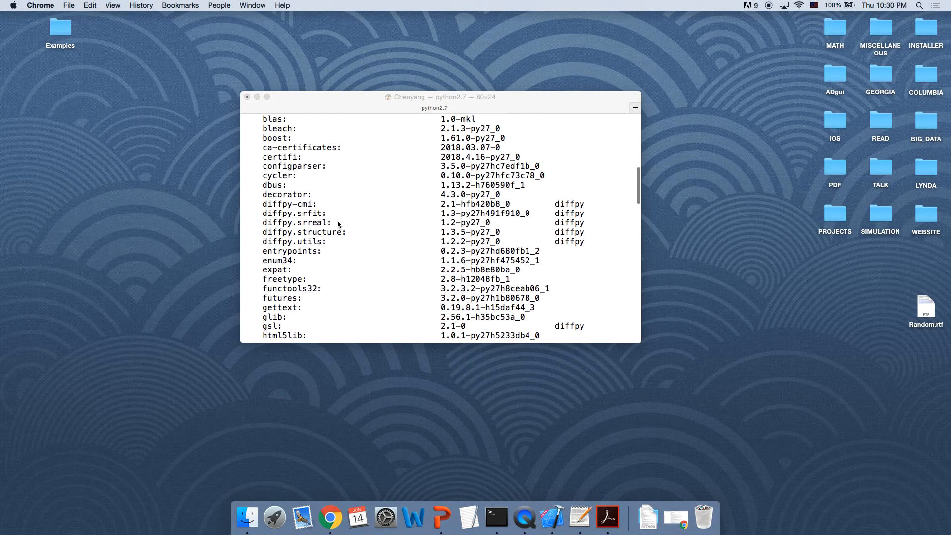
scroll(337, 224, up, 3)
scroll(337, 224, down, 6)
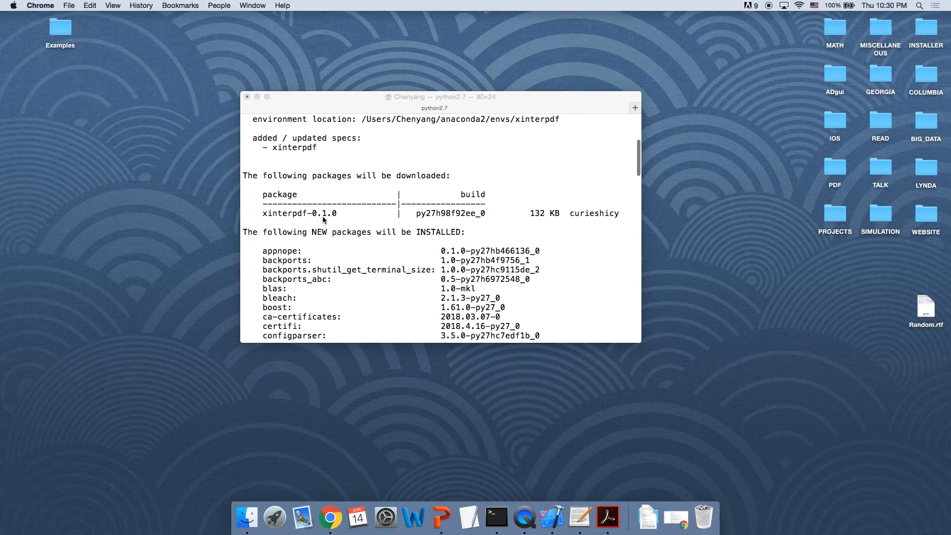
scroll(355, 218, down, 2)
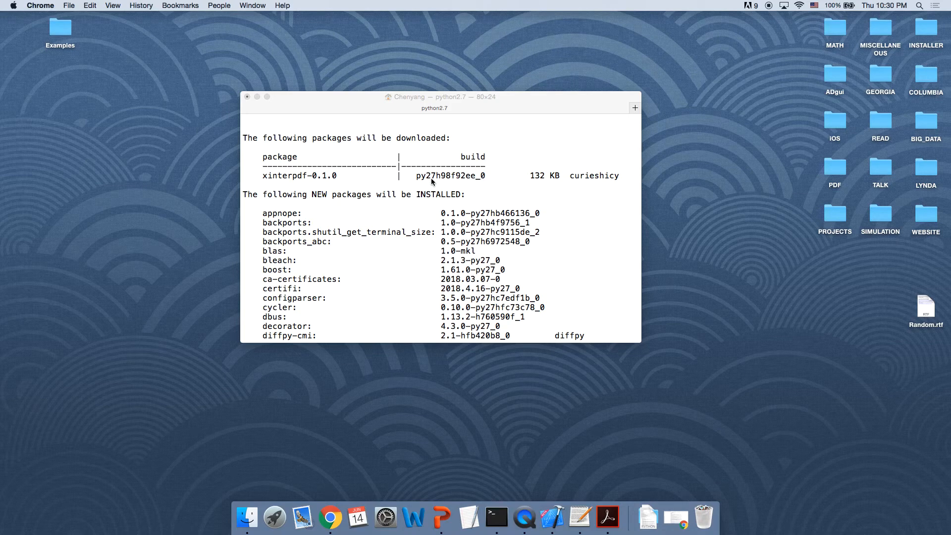
scroll(431, 178, down, 10)
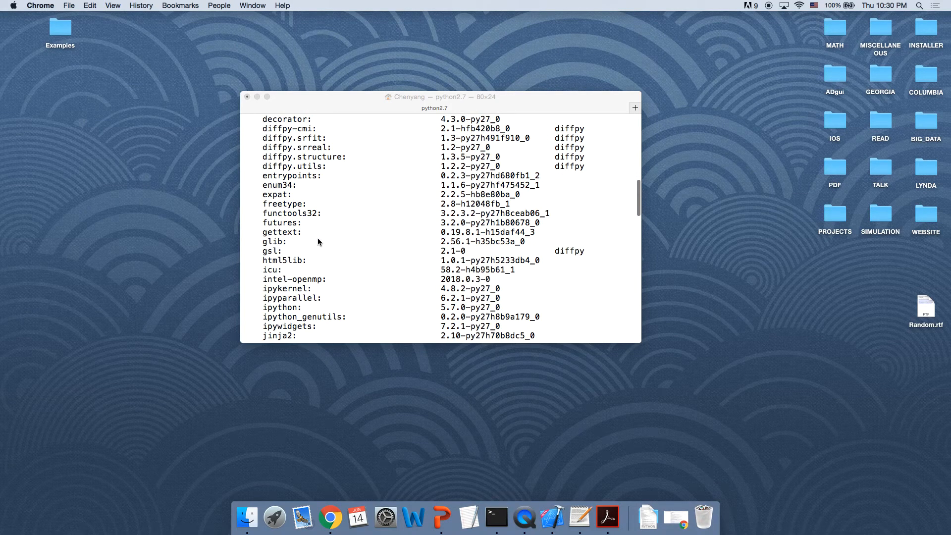
scroll(319, 241, down, 10)
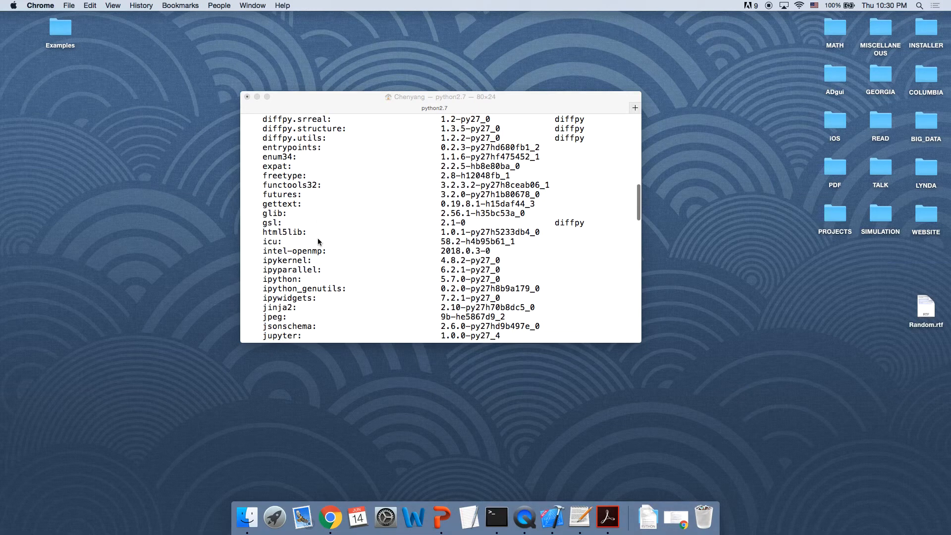
scroll(318, 242, down, 20)
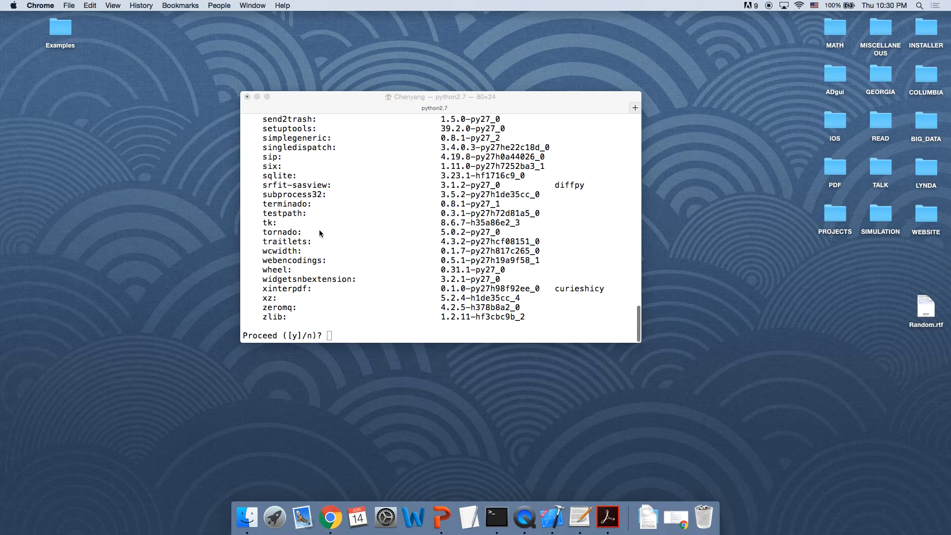
Step: Confirm the installation by answering y at the proceed prompt
click(343, 299)
text(y)
key(Return)
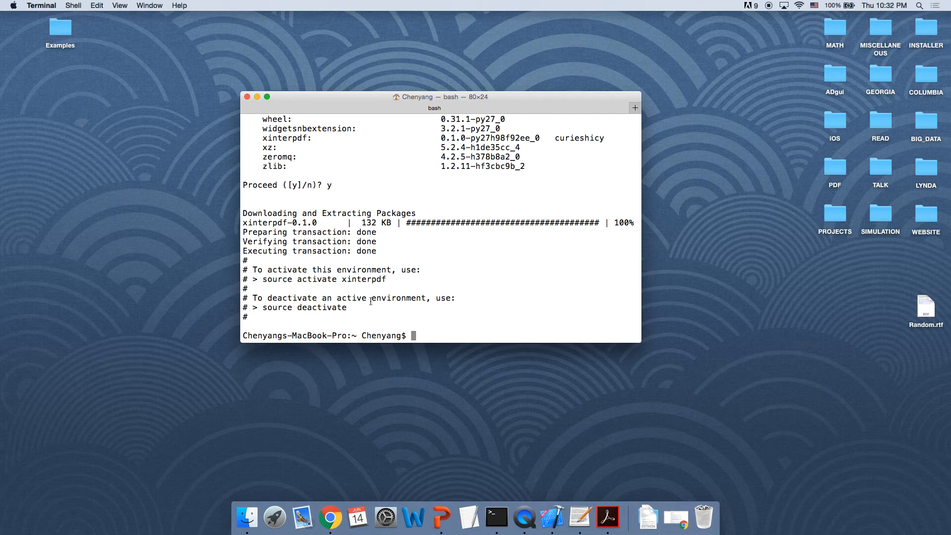
Step: Activate the new environment by copying and running source activate xinterpdf
drag(263, 280, 396, 277)
key(super+c)
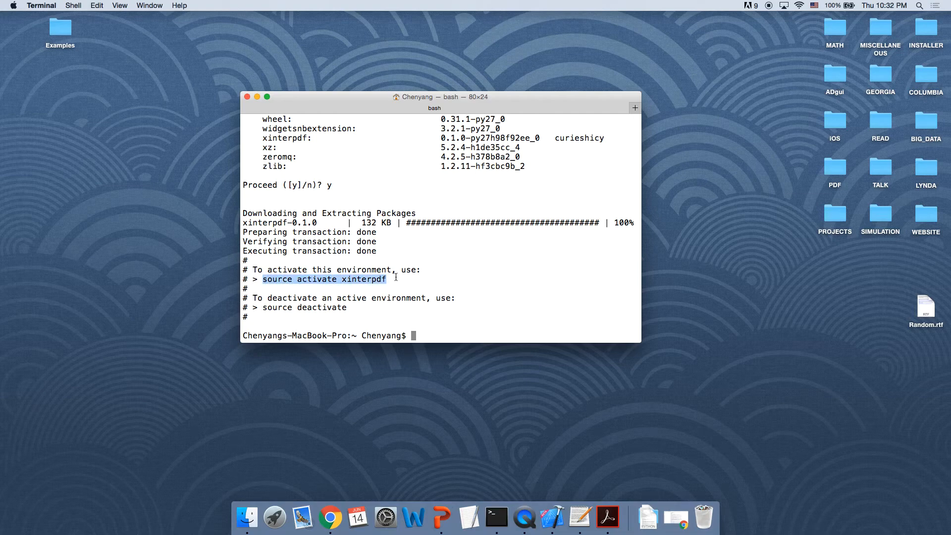
click(429, 330)
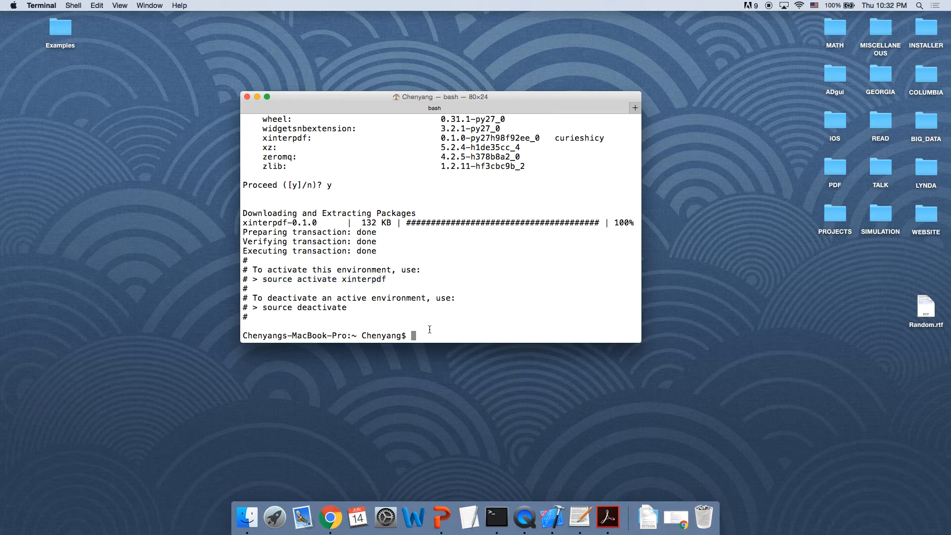
key(super+v)
key(Return)
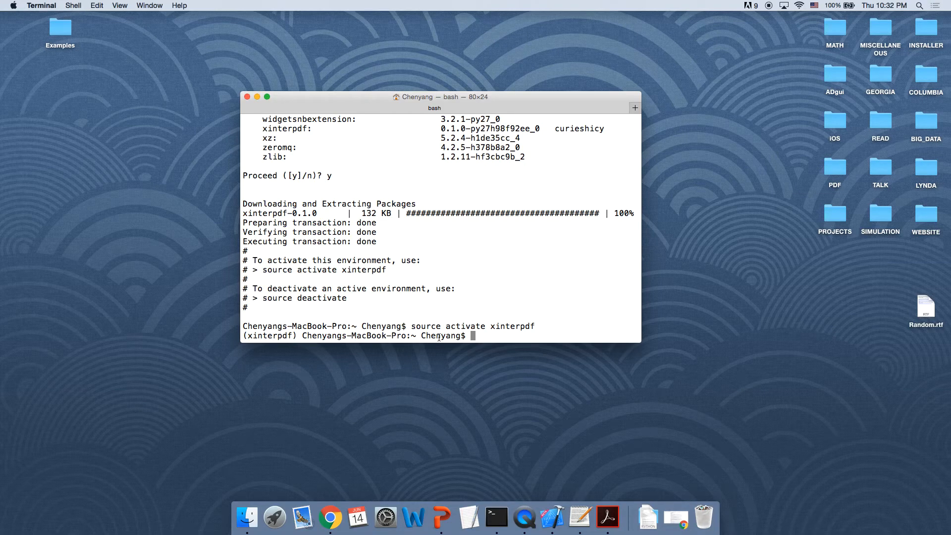
Step: Launch the program by running xinterpdf, then minimize the terminal
text(xinterpdf)
key(Return)
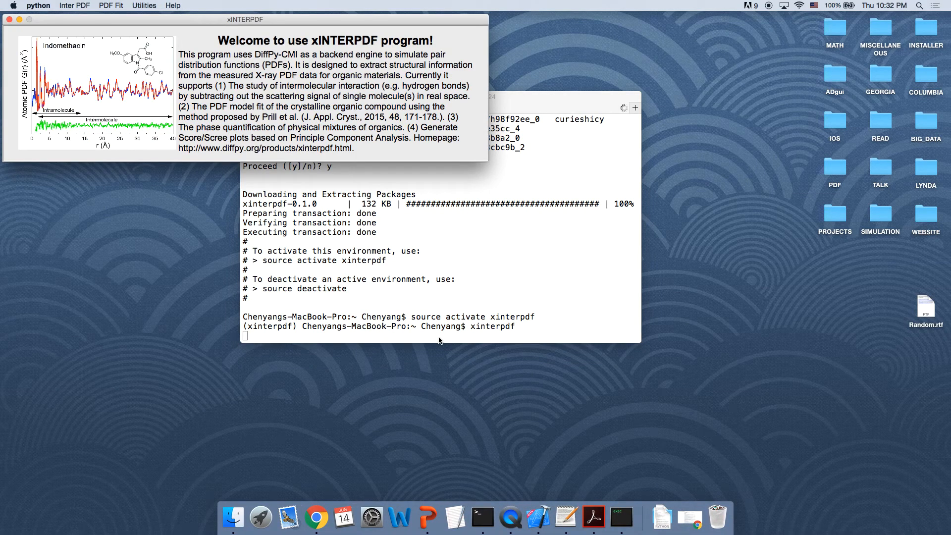
click(257, 96)
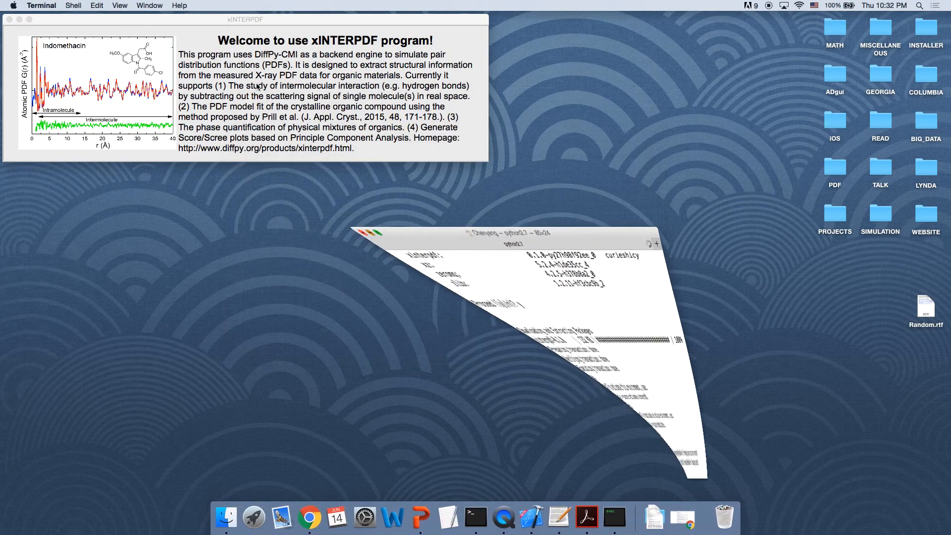
drag(125, 22, 123, 22)
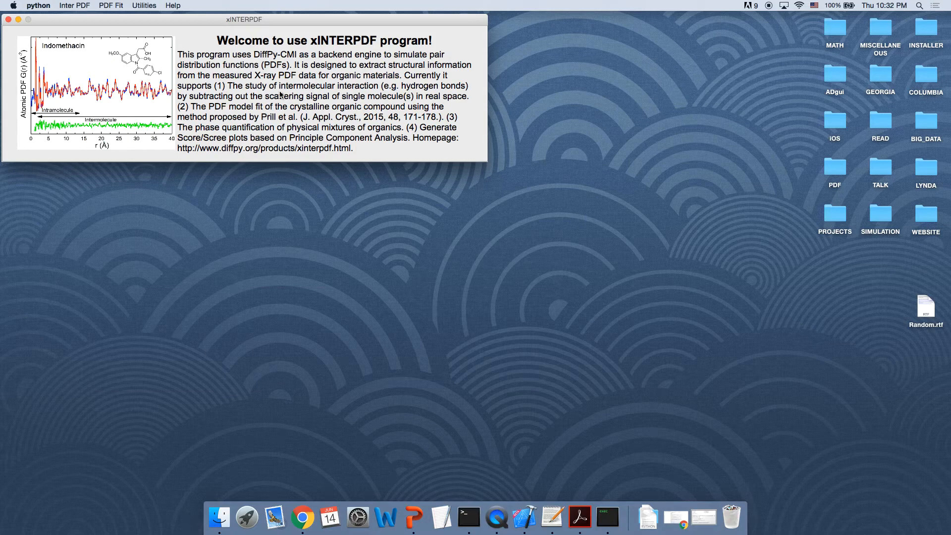
Step: Browse the Inter PDF and Utilities menus and reposition the welcome window
click(71, 10)
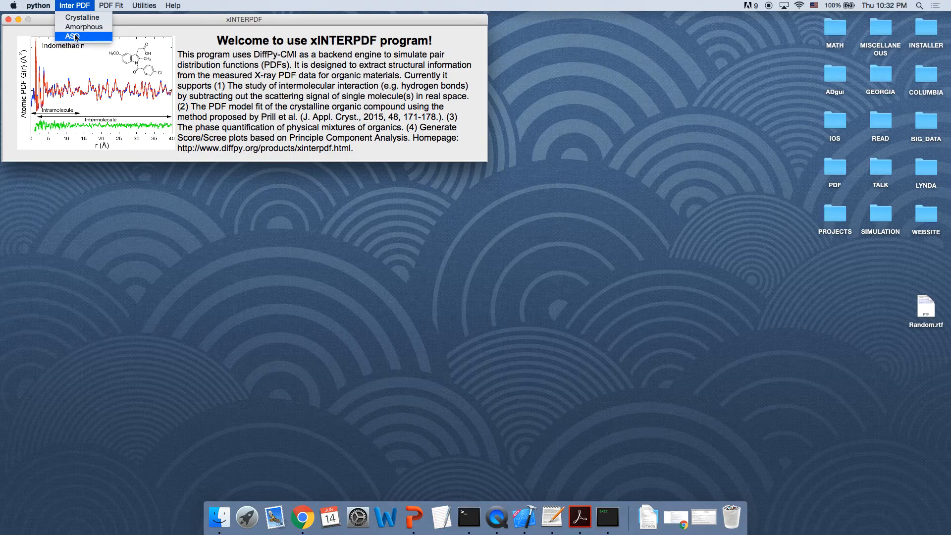
mouse_move(110, 4)
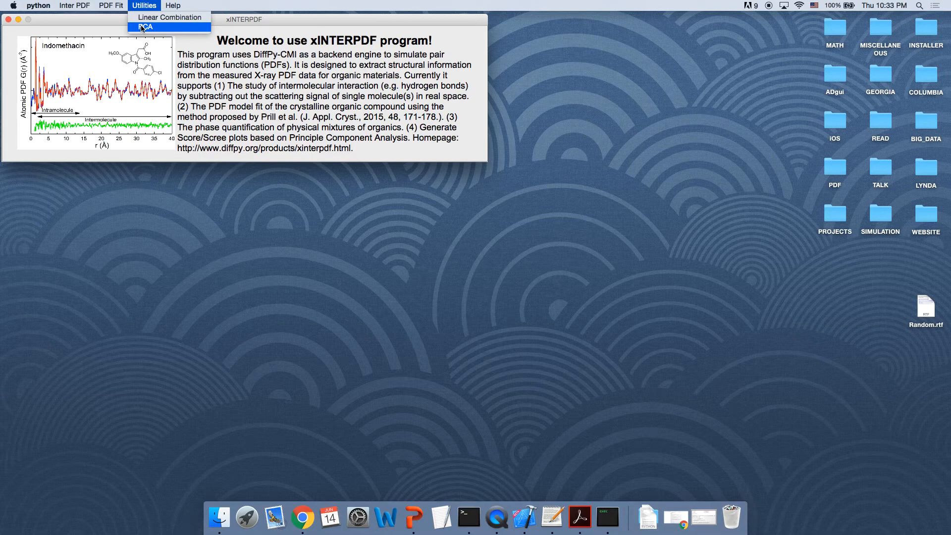
click(82, 25)
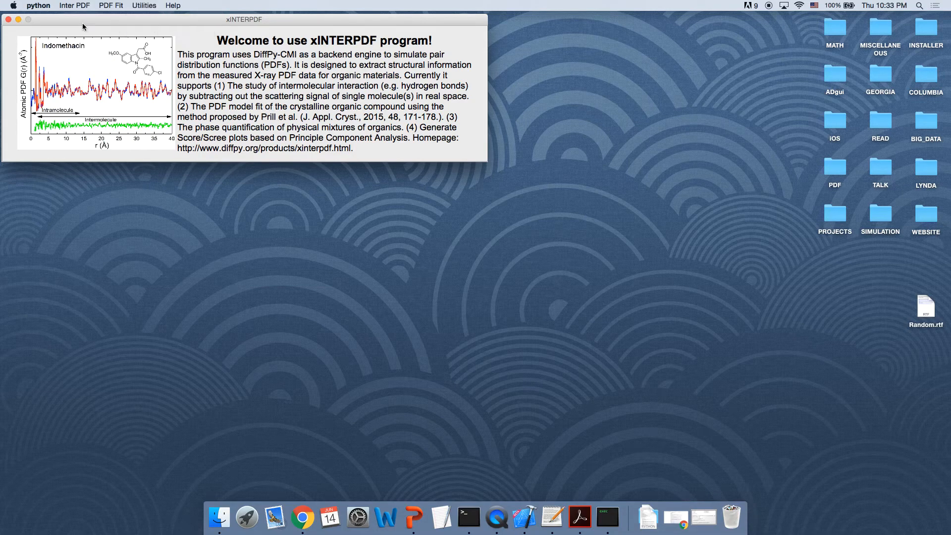
drag(85, 21, 368, 28)
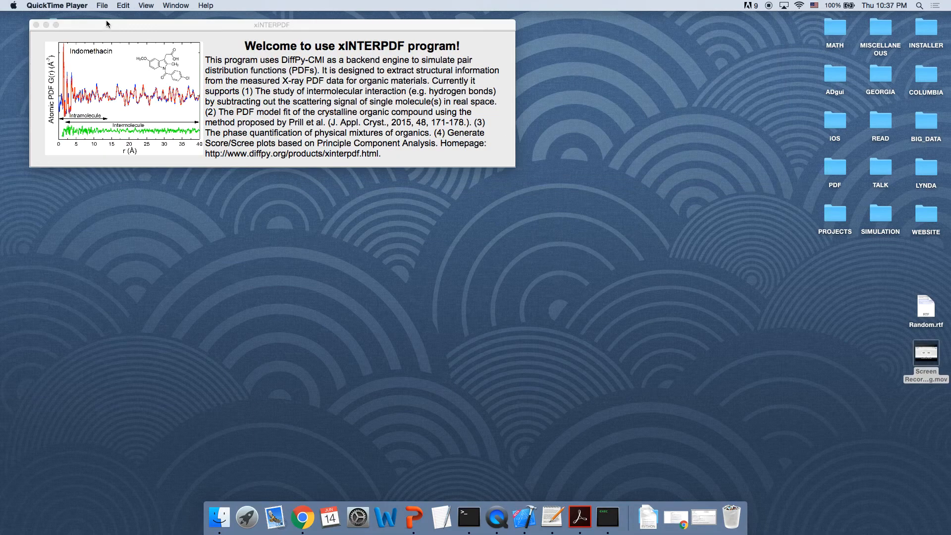
click(107, 25)
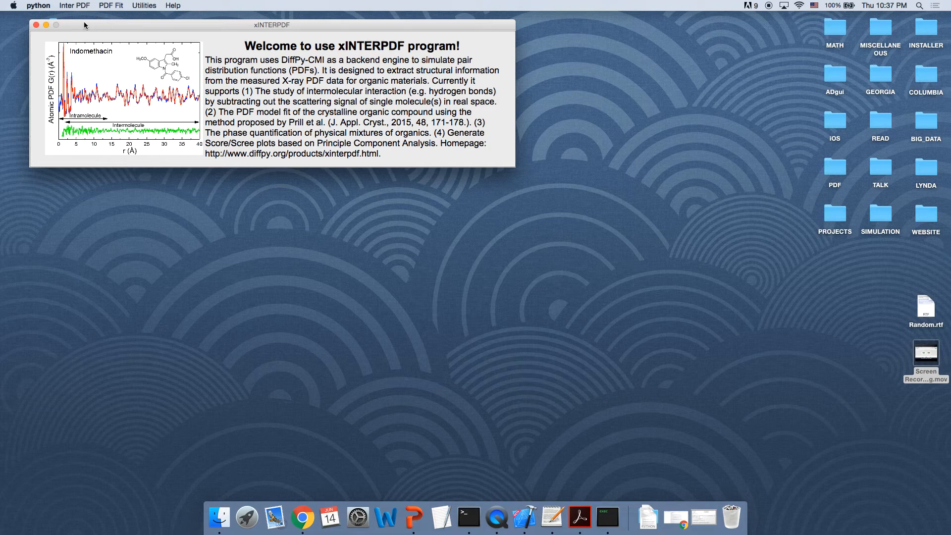
Step: Open the Crystalline intermolecular PDF extraction window and move it to the centre of the screen
click(77, 5)
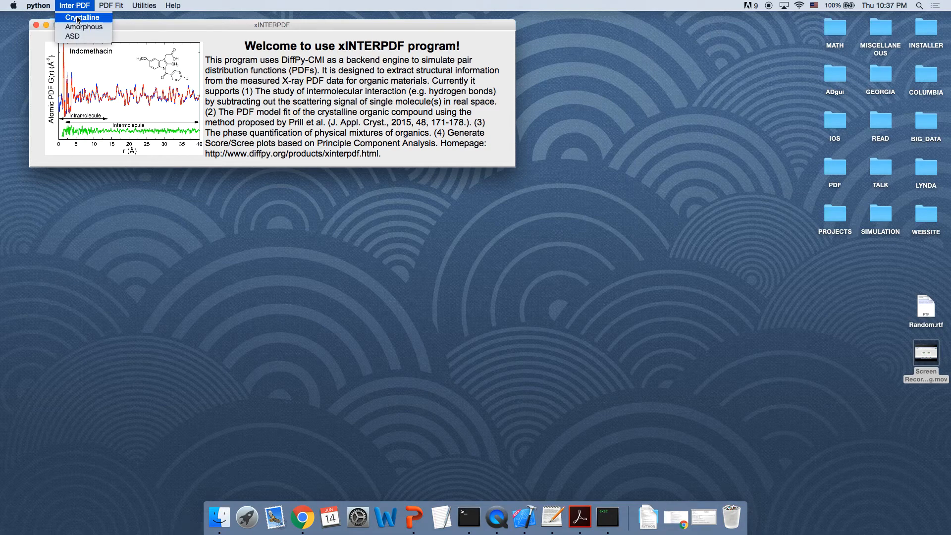
click(77, 18)
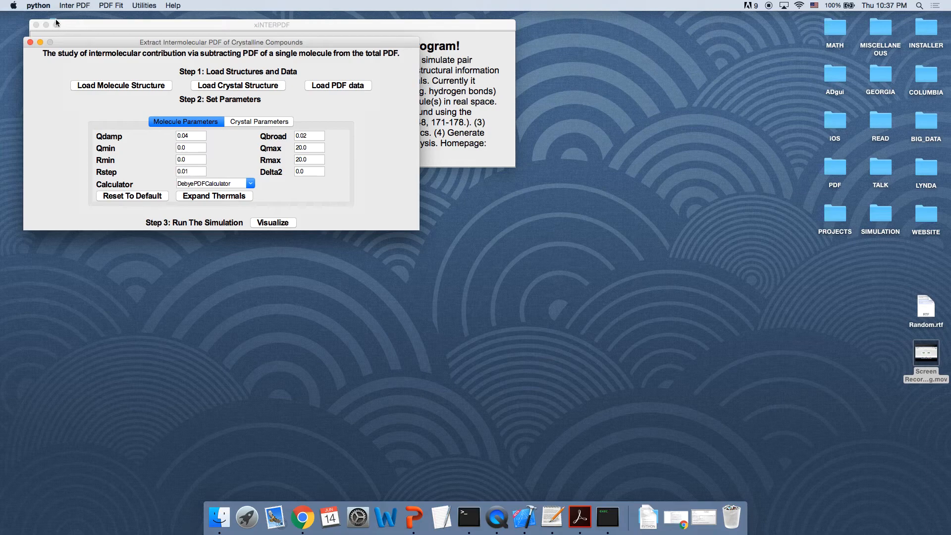
click(46, 26)
drag(103, 41, 288, 40)
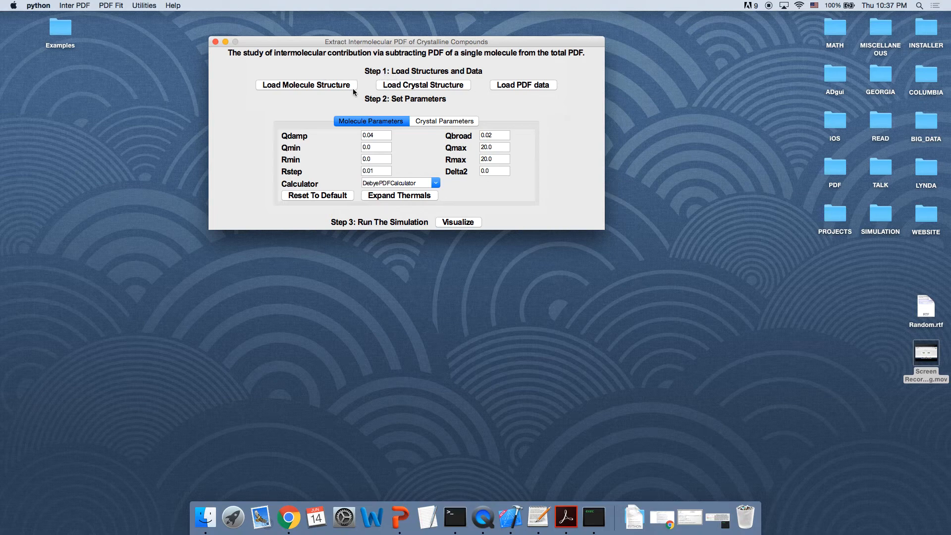
Step: Load the molecule structure file MAN.xyz from the Examples/Example_1 folder
click(295, 85)
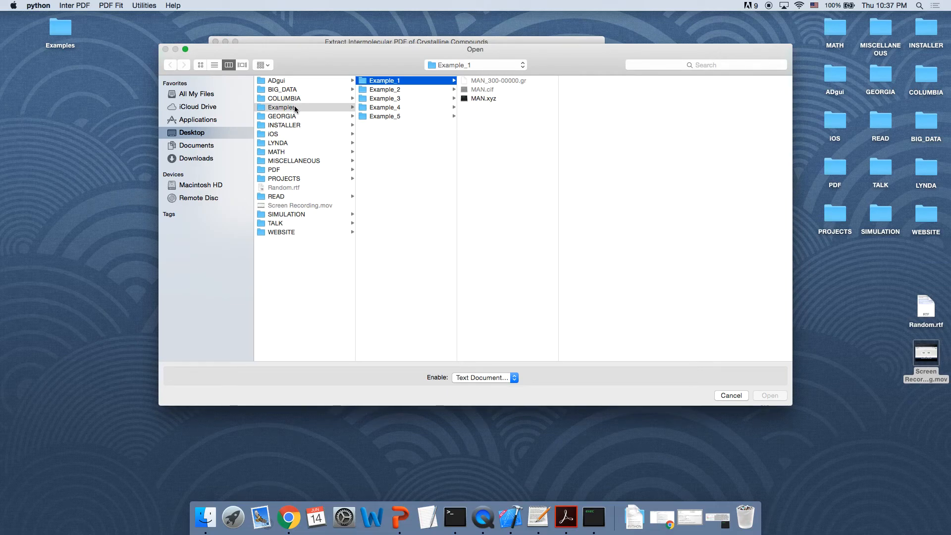
click(486, 99)
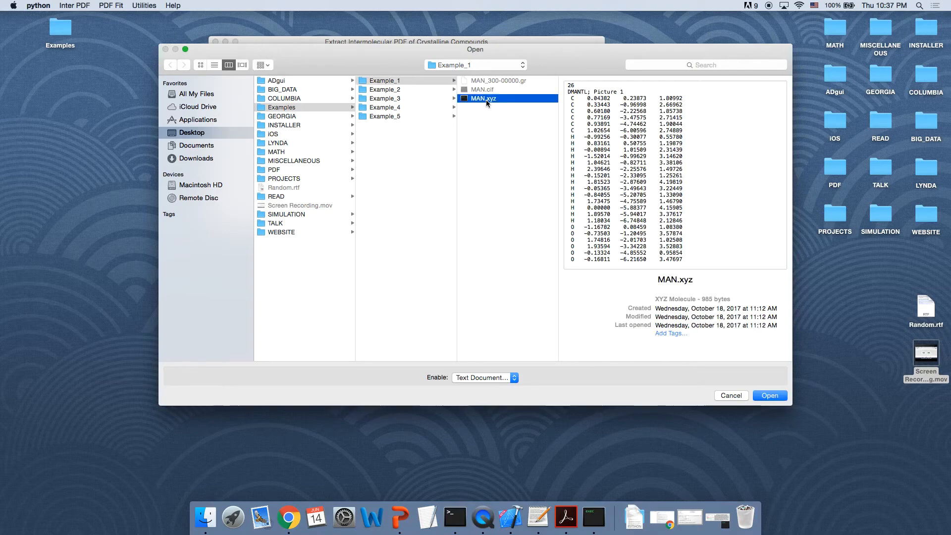
click(770, 396)
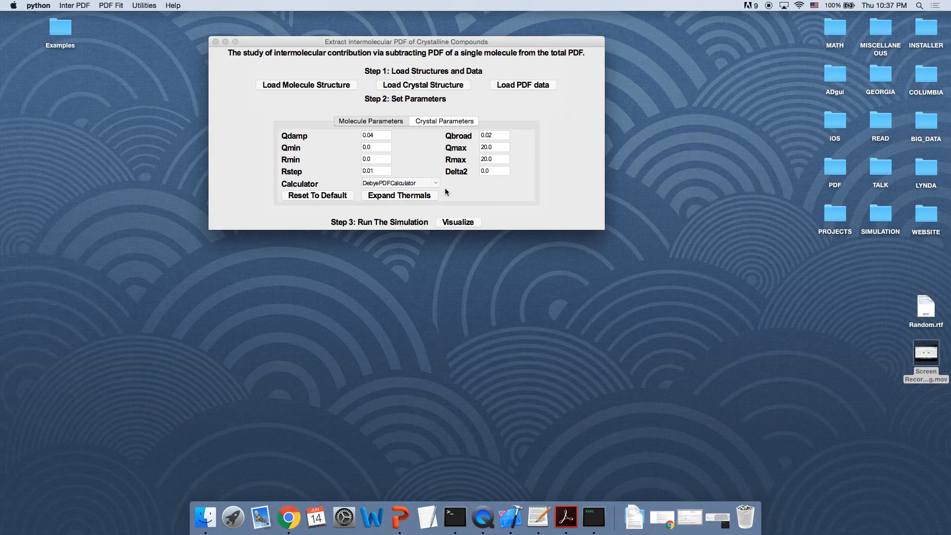
Step: Load the crystal structure file MAN.cif from the same Example_1 folder
click(422, 85)
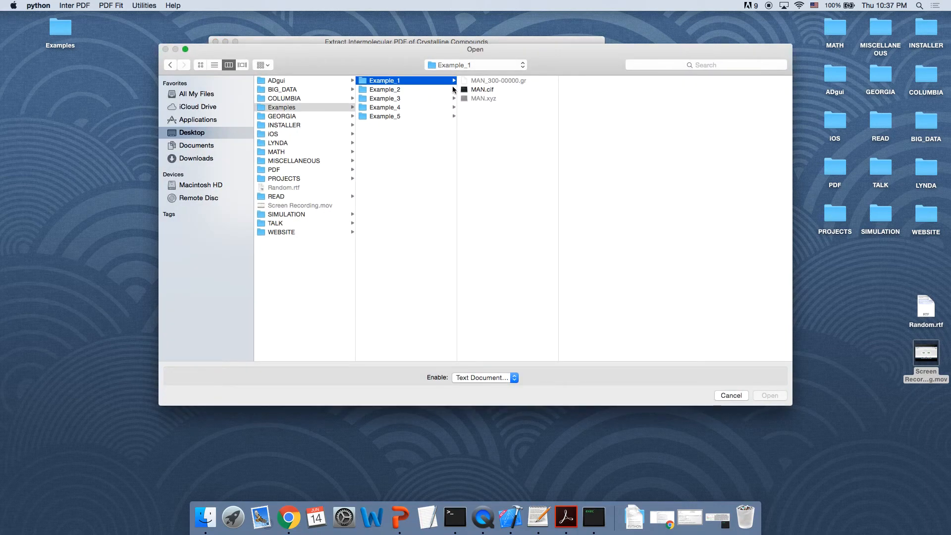
click(486, 90)
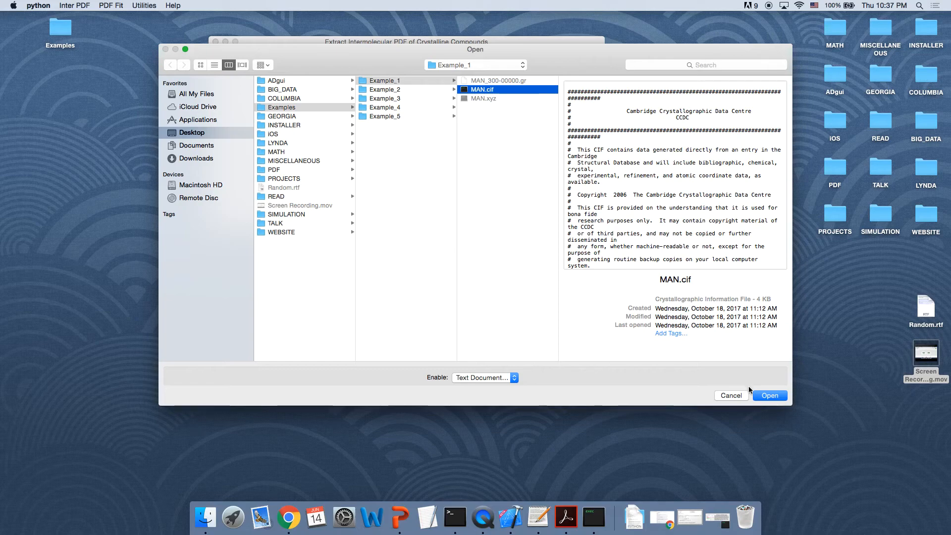
click(760, 395)
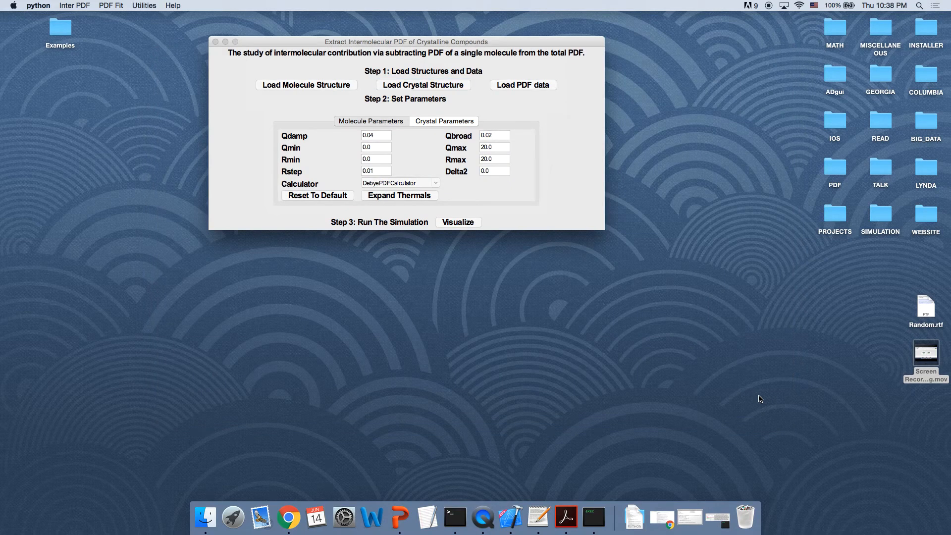
Step: Load the experimental PDF data file MAN_300-00000.gr from the Example_1 folder
click(522, 86)
click(499, 81)
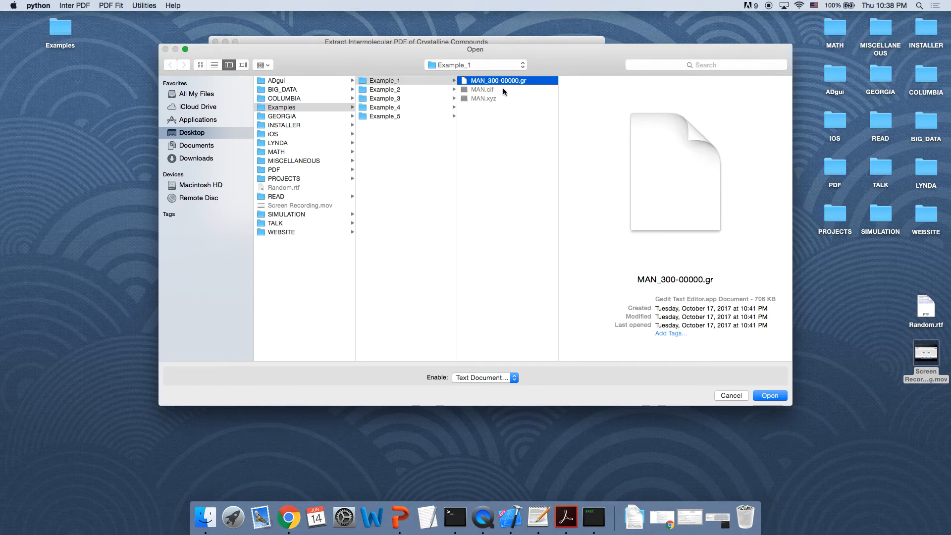
click(769, 396)
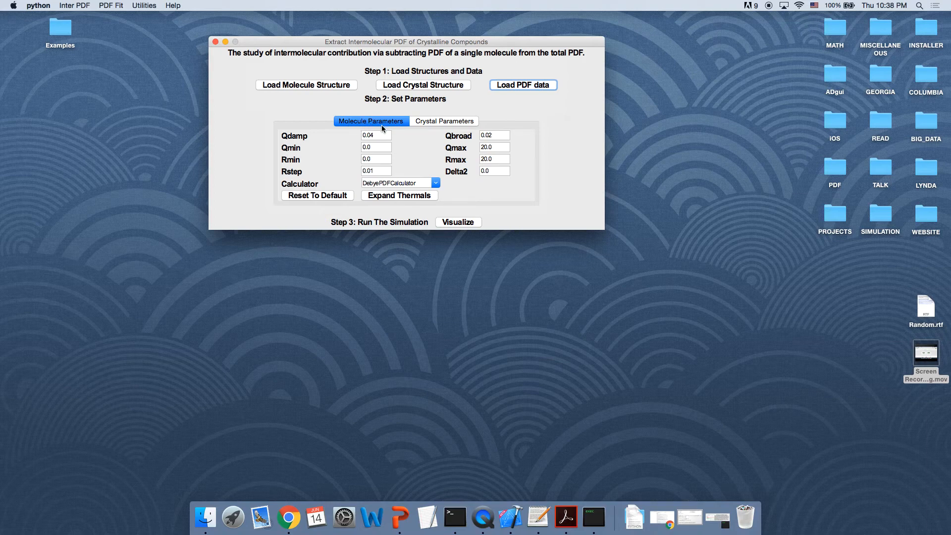
Step: Expand the thermal parameters on both the Molecule Parameters and Crystal Parameters tabs, checking the calculator options
click(396, 196)
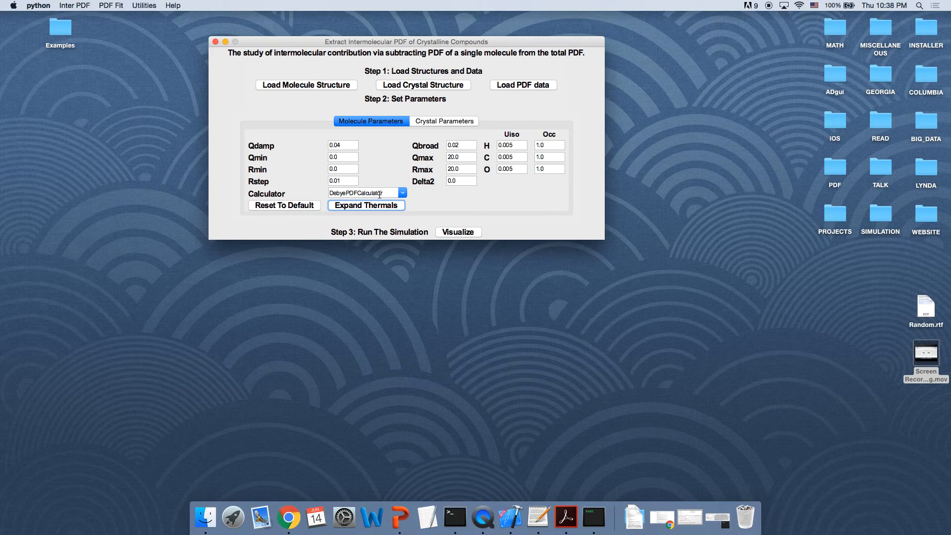
click(397, 194)
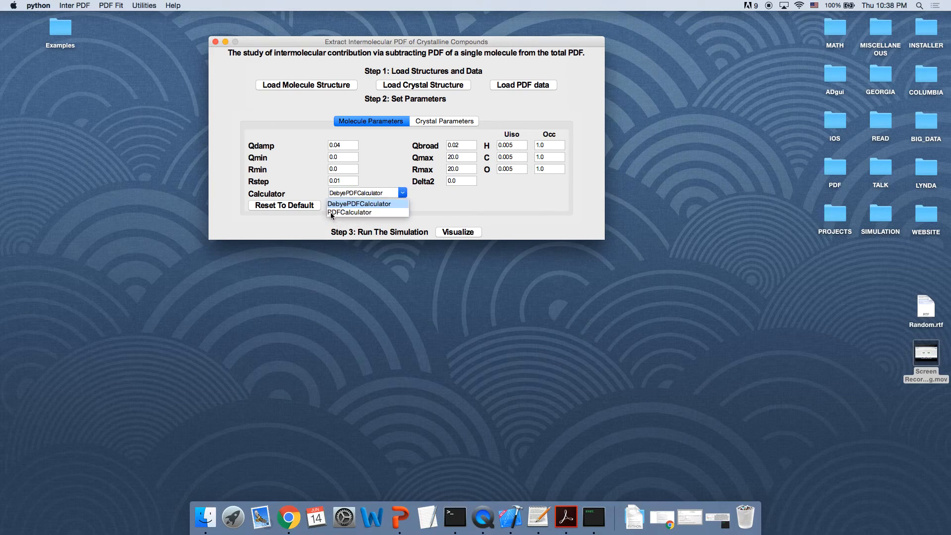
click(418, 198)
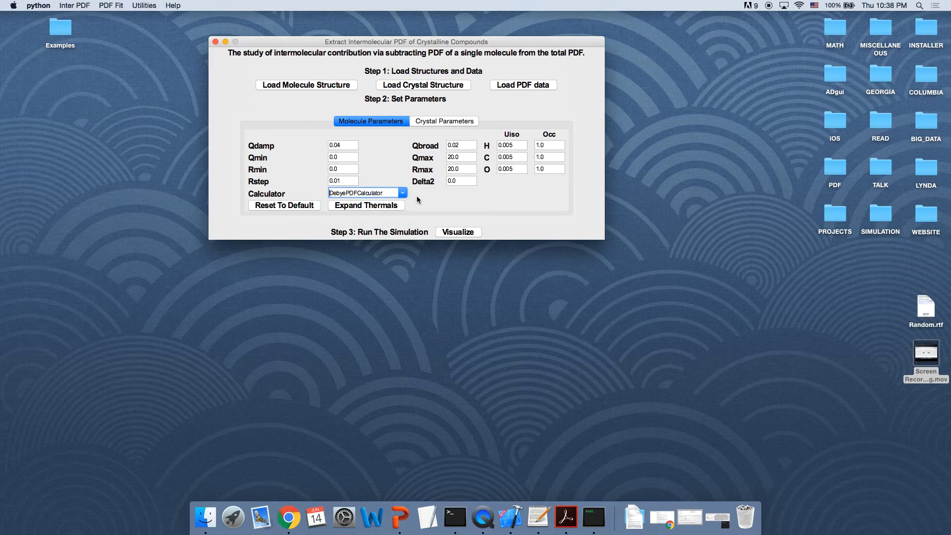
click(445, 122)
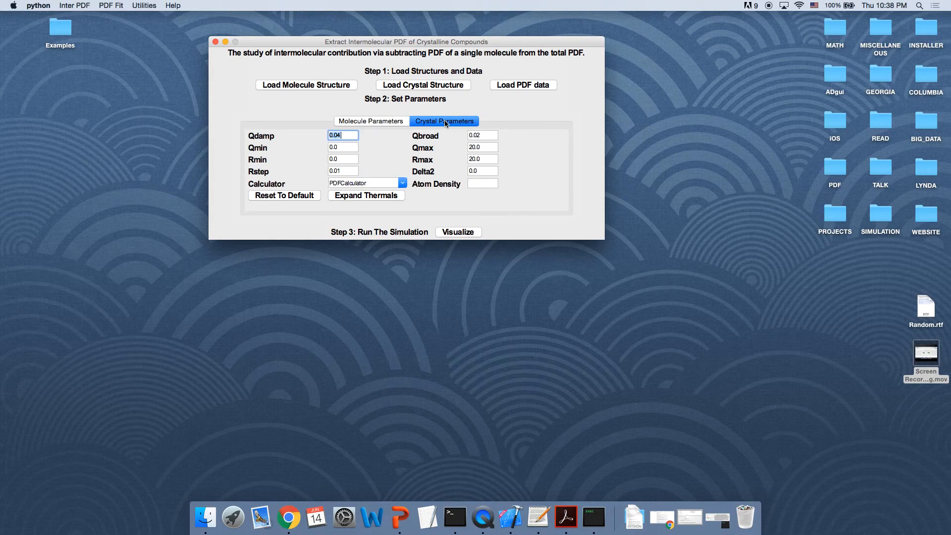
click(381, 198)
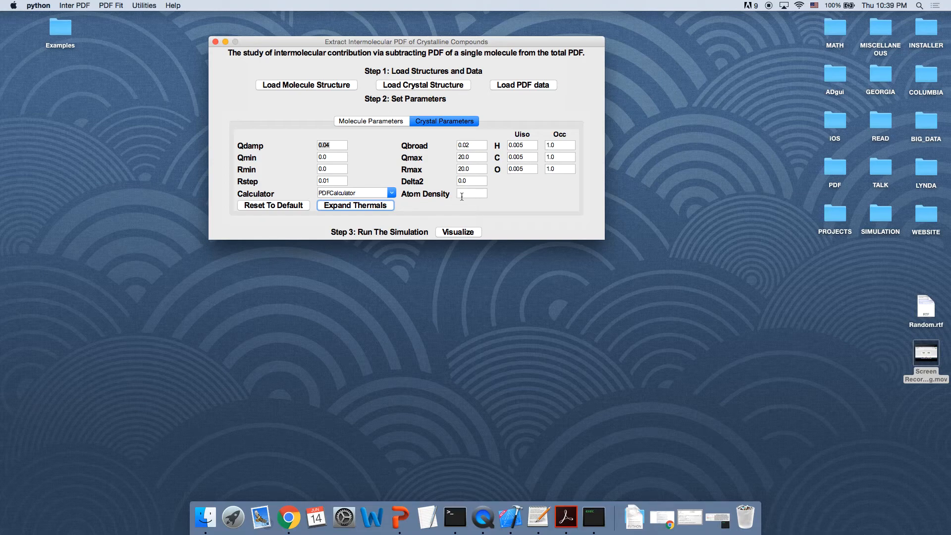
Step: Run the simulation with Visualize, arrange the two windows, and make the intermolecular PDF plots
click(458, 233)
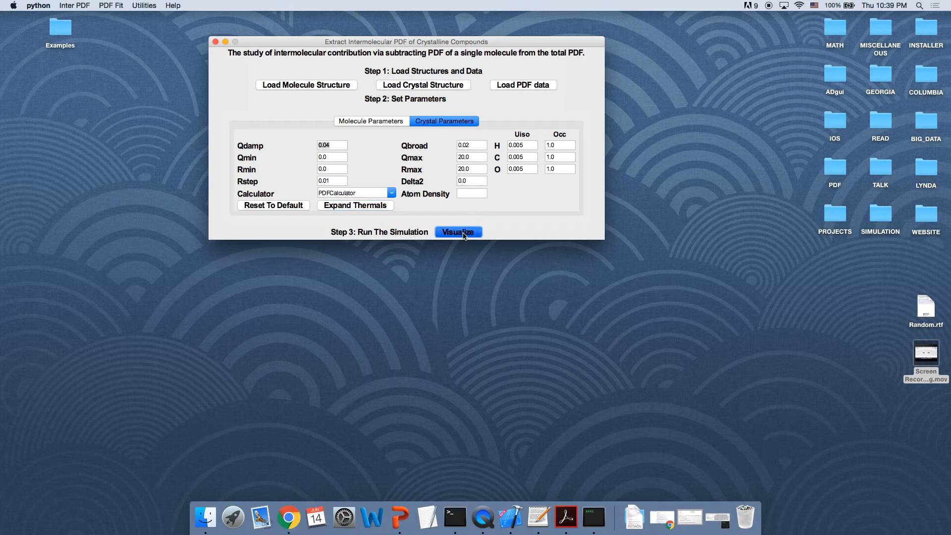
drag(392, 73, 804, 90)
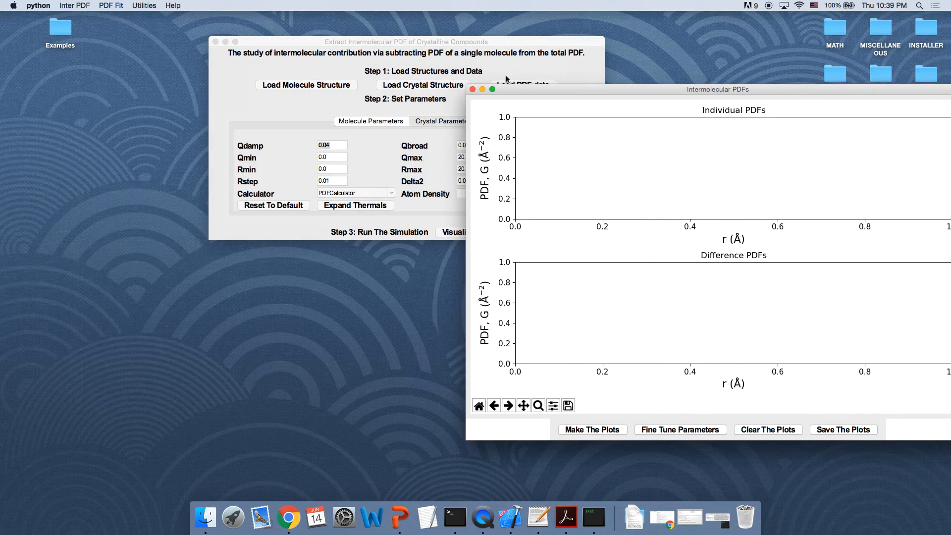
drag(396, 44, 231, 29)
drag(581, 87, 486, 34)
click(511, 380)
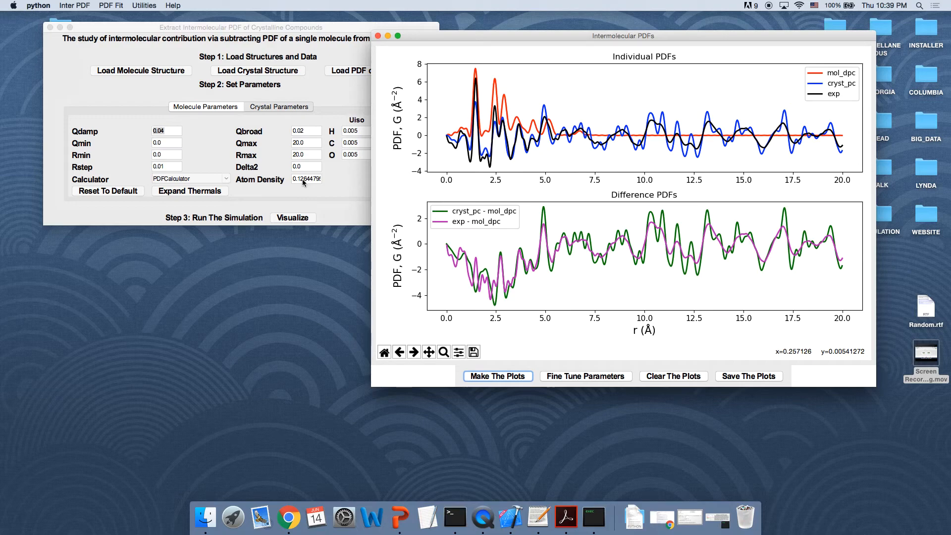
Step: Zoom into the difference PDFs between about 2 and 3.4 Å, then restore the full plot view
click(342, 193)
drag(492, 37, 295, 29)
click(60, 27)
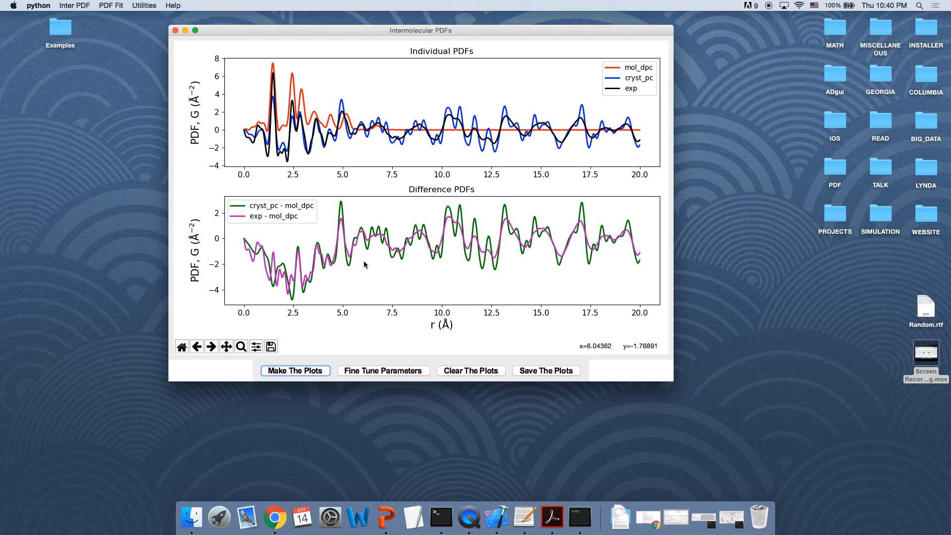
drag(365, 30, 300, 28)
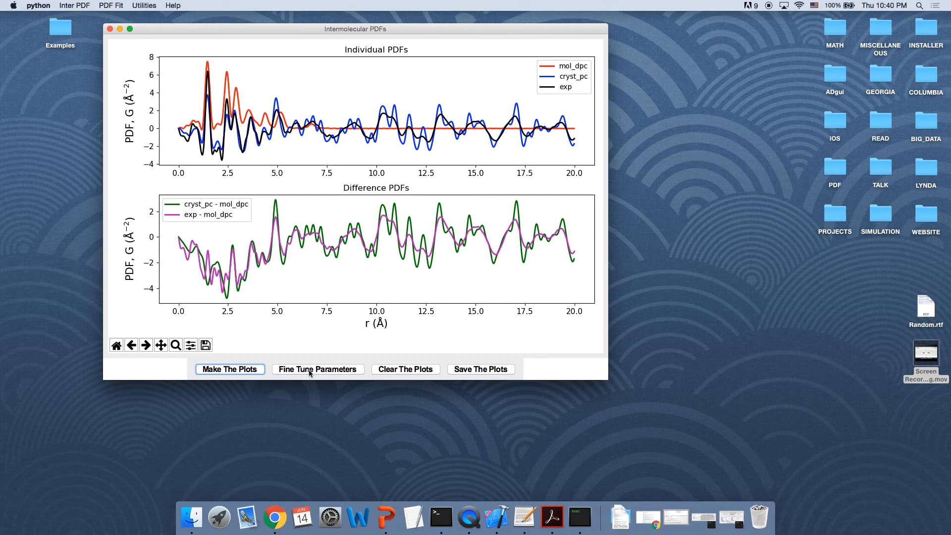
click(175, 345)
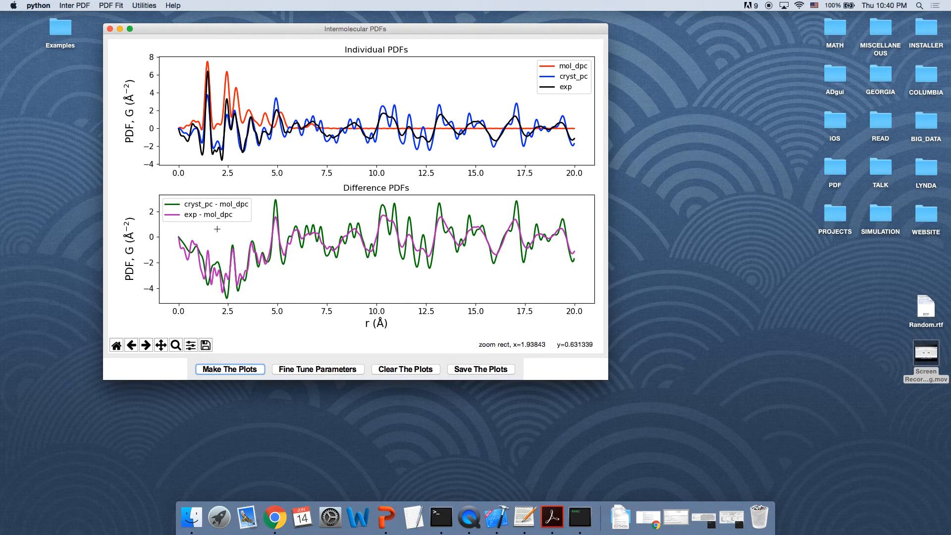
drag(217, 229, 249, 303)
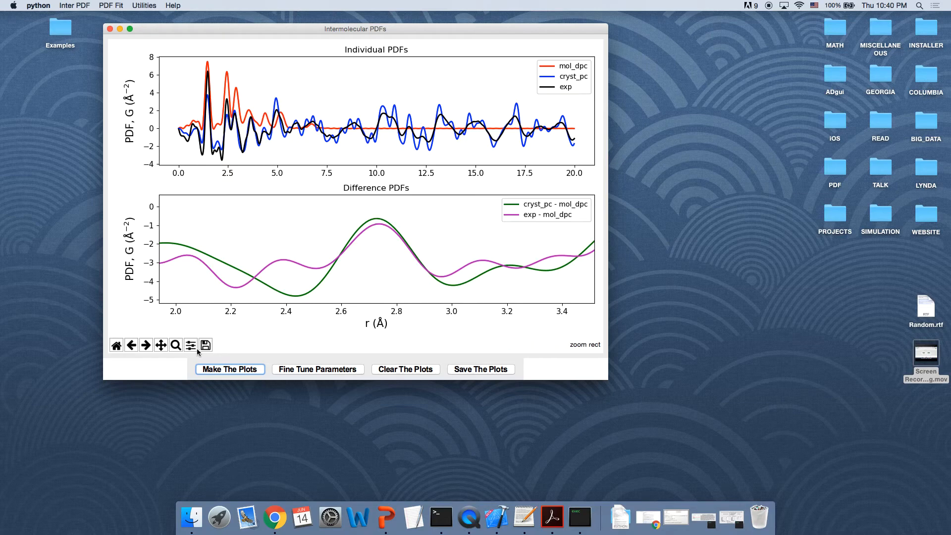
click(116, 346)
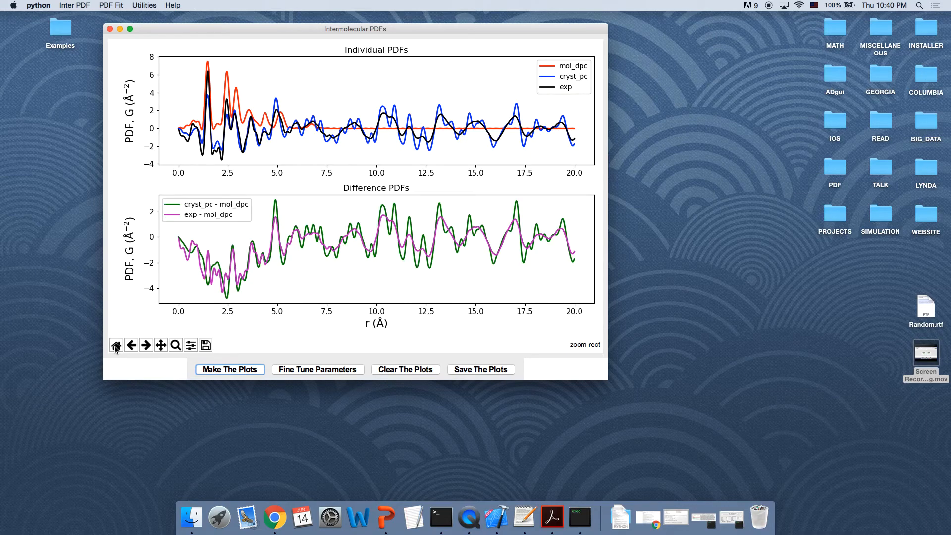
Step: Open the Fine Tune Parameters window and browse its Crystal Parameters, Experimental PDF and Molecule Parameters tabs
click(313, 374)
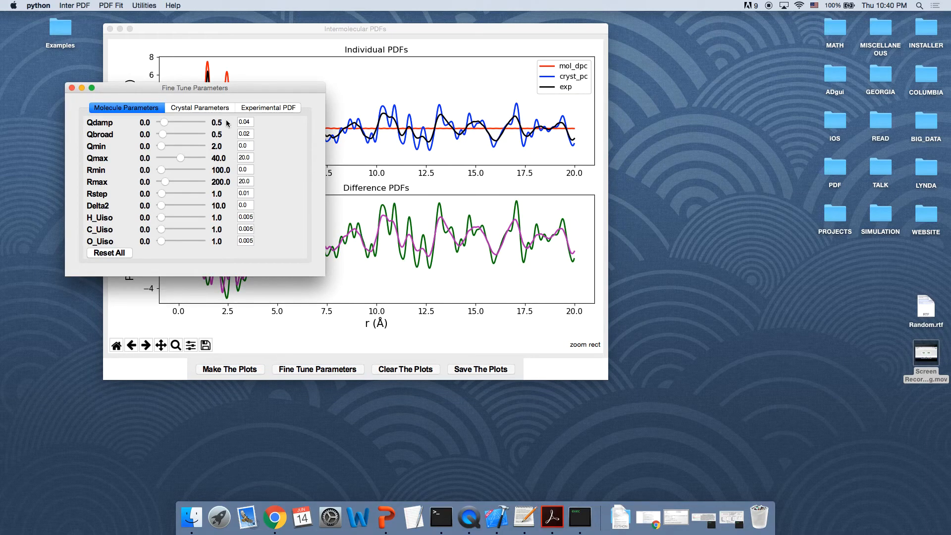
drag(226, 90, 571, 130)
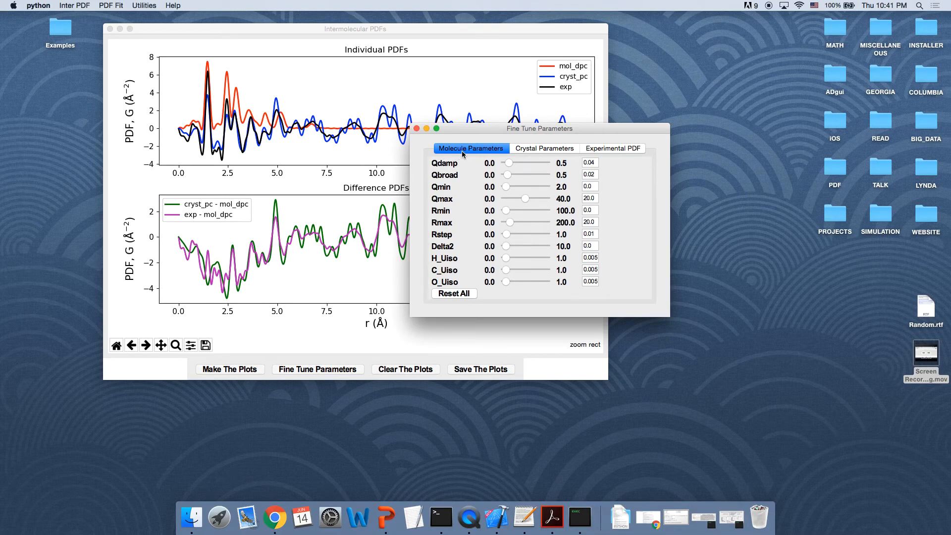
click(530, 150)
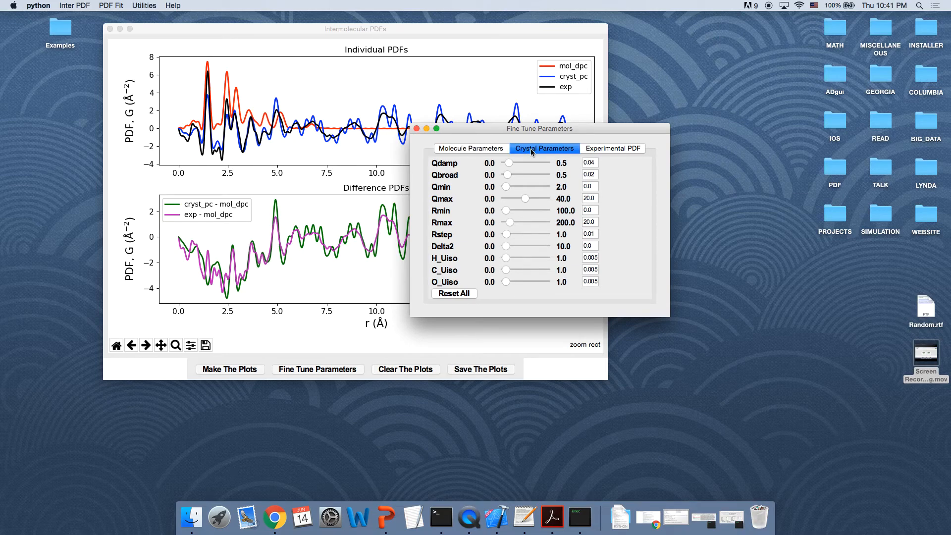
click(598, 149)
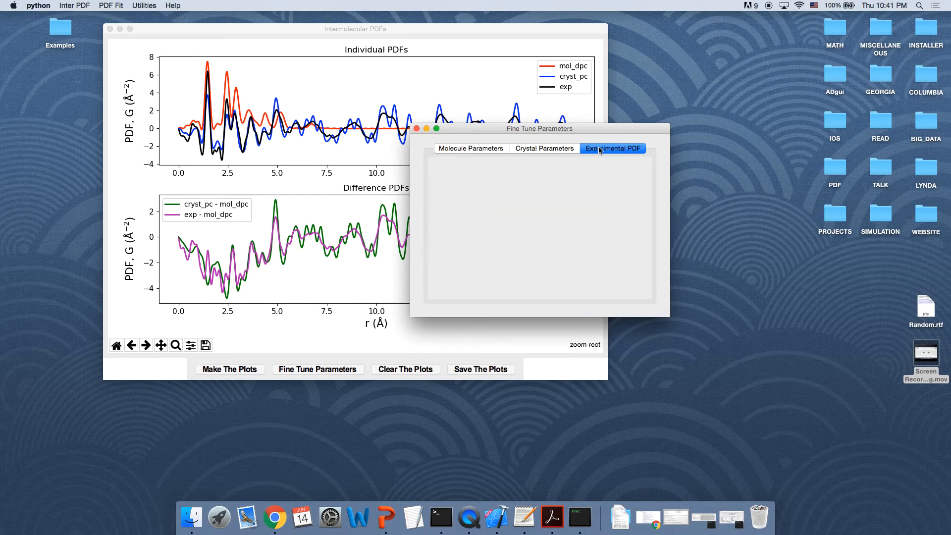
click(473, 148)
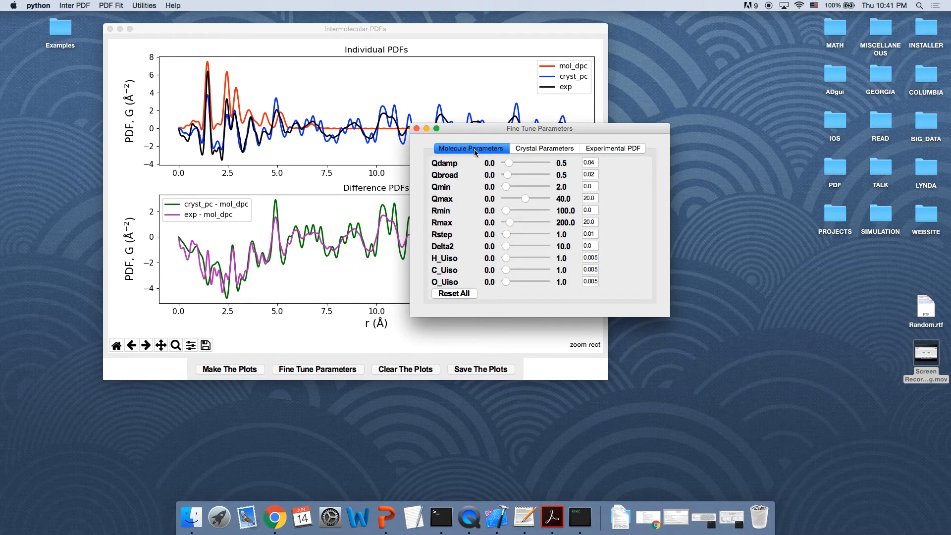
Step: Try molecule H_Uiso and C_Uiso slider values of 0.276 and 0.407, then reset all molecule parameters
click(522, 258)
click(525, 257)
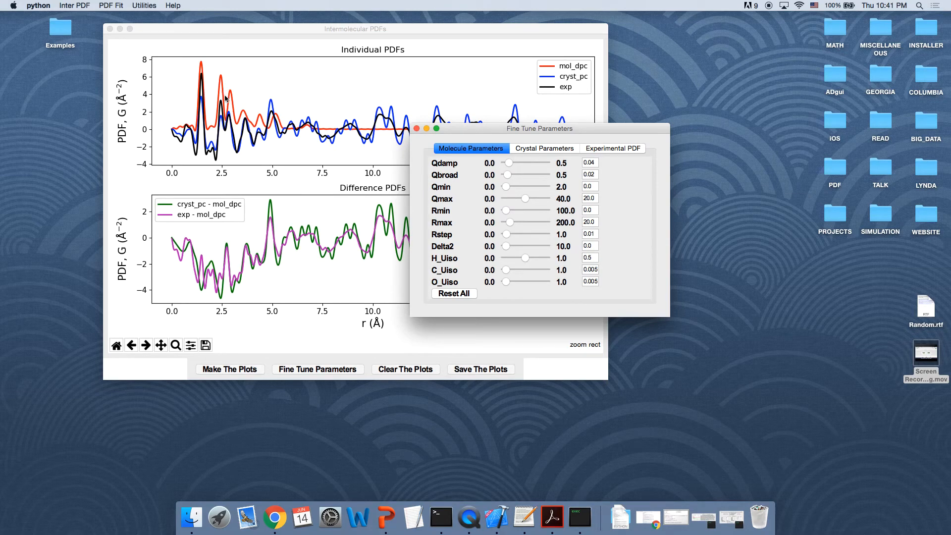
drag(470, 130, 541, 187)
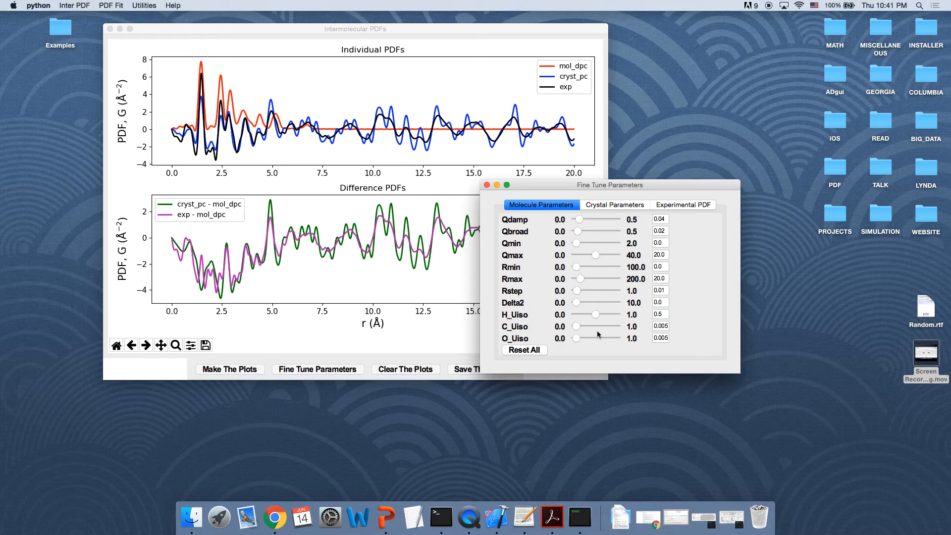
click(587, 314)
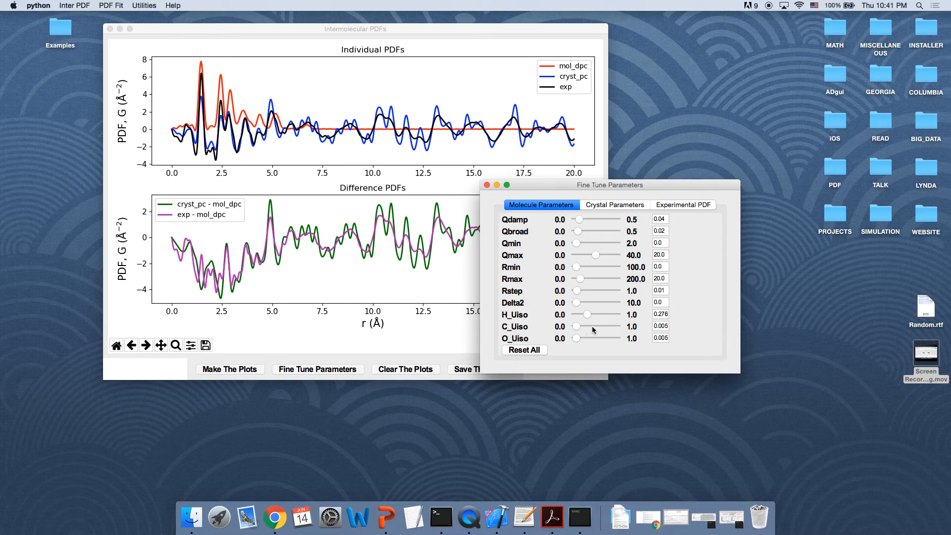
click(593, 326)
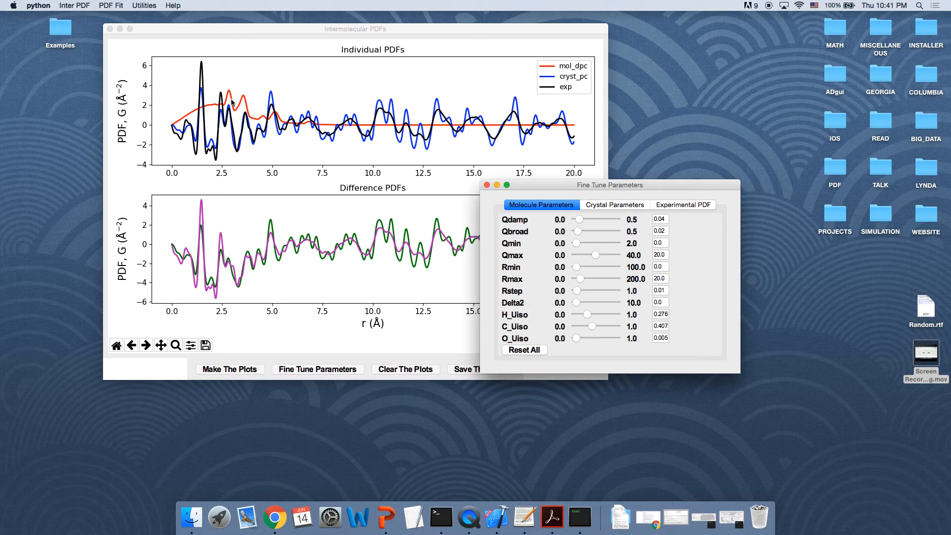
click(535, 350)
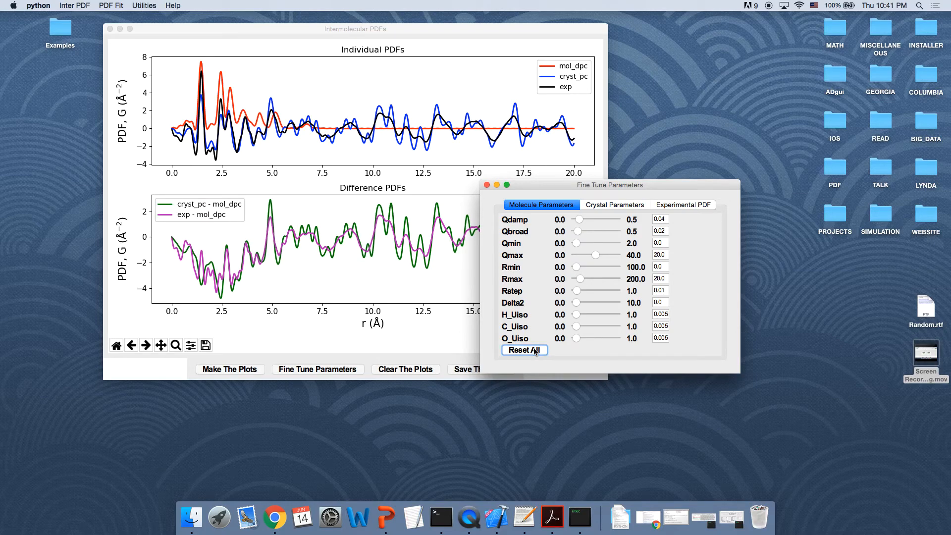
Step: Set the crystal C_Uiso value to 0.05
click(633, 208)
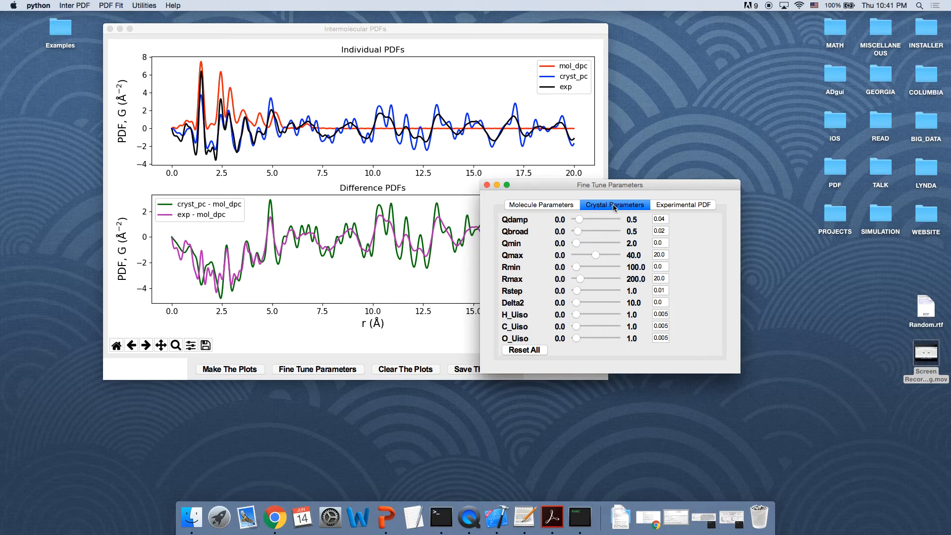
click(665, 328)
key(Return)
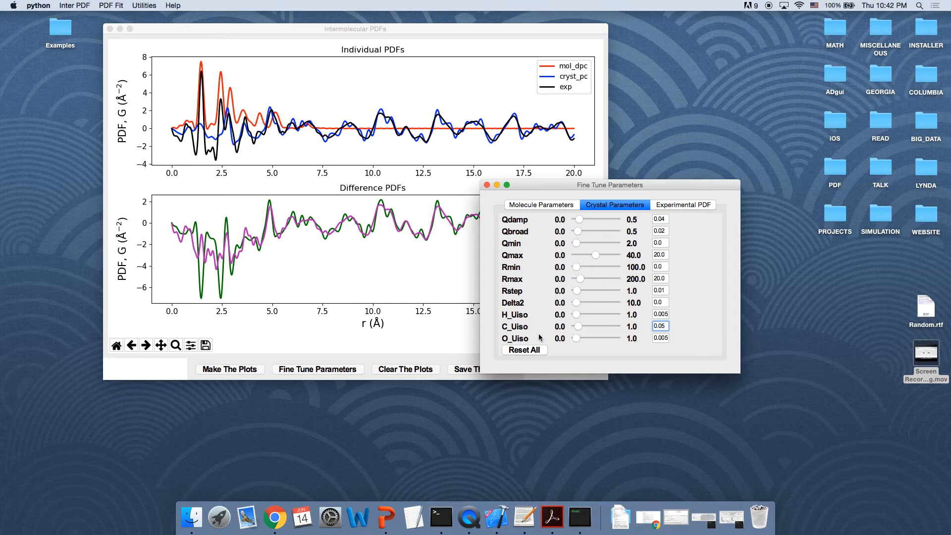
Step: Set the experimental PDF Y_scale to 2
click(669, 207)
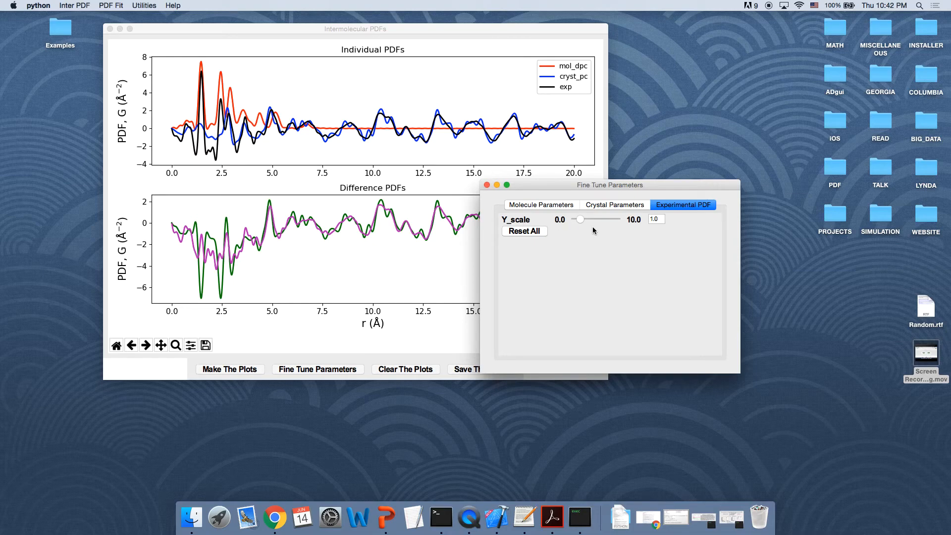
click(658, 218)
click(531, 231)
triple_click(661, 219)
key(BackSpace)
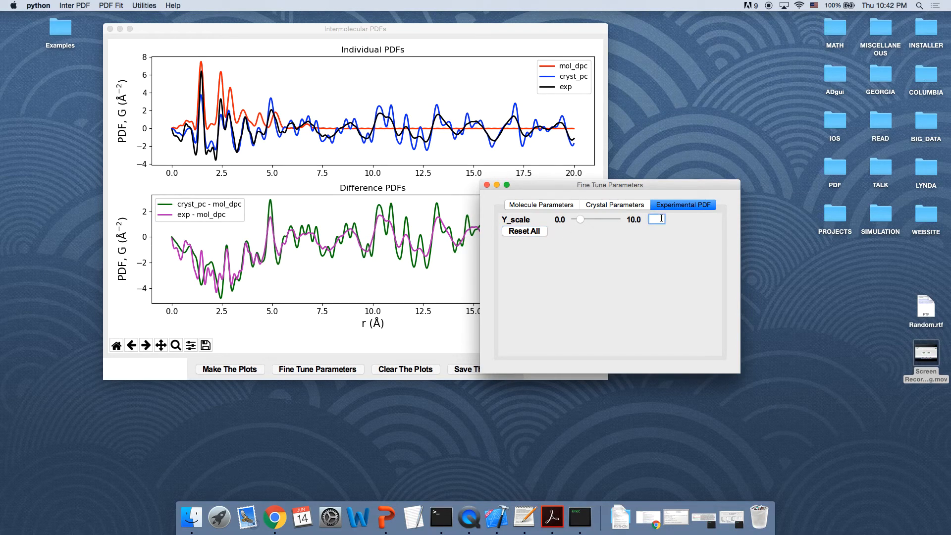
text(2)
key(Return)
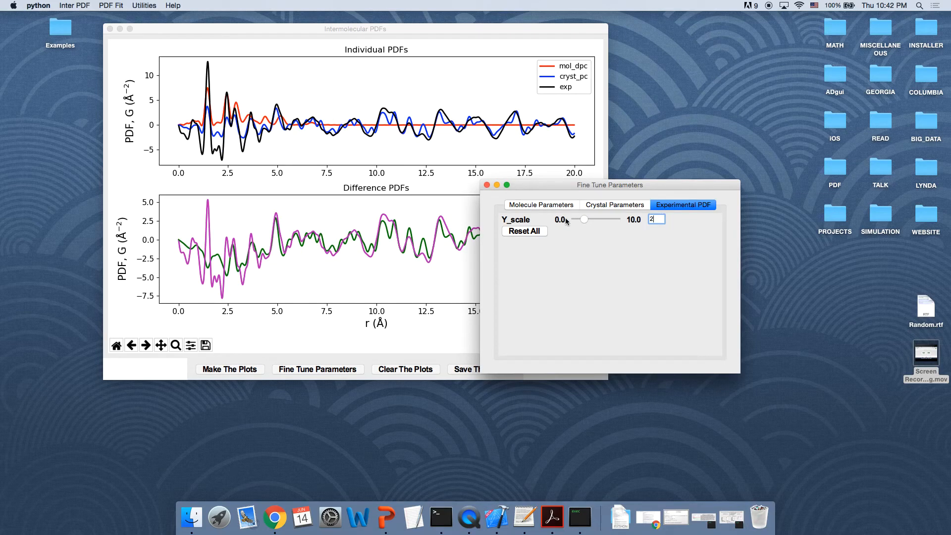
Step: Reset all experimental PDF parameters and close the Fine Tune Parameters window
click(539, 235)
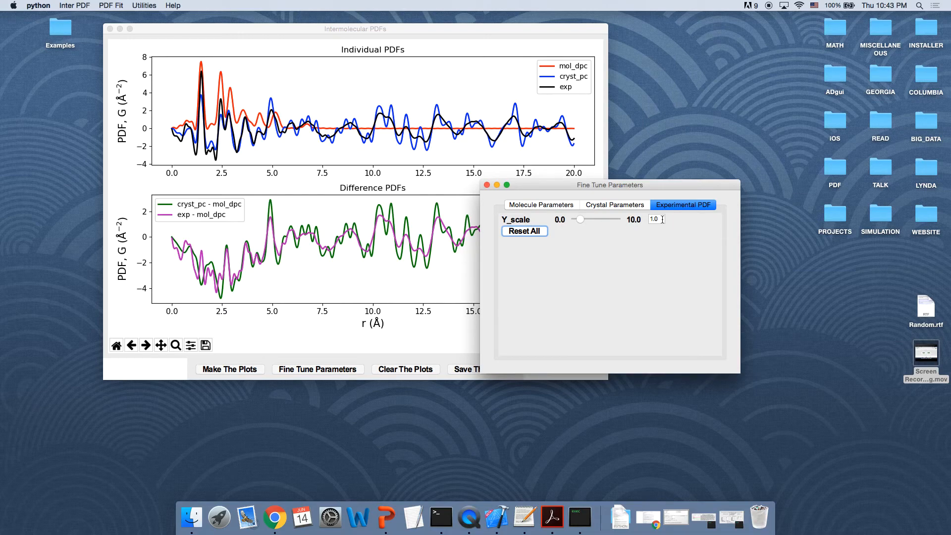
click(486, 185)
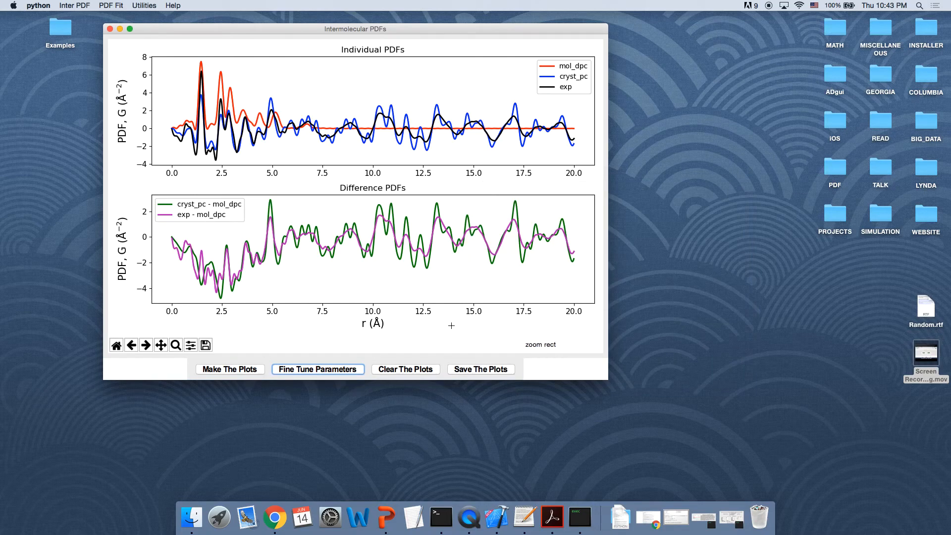
Step: Clear the plots and make them again
click(406, 374)
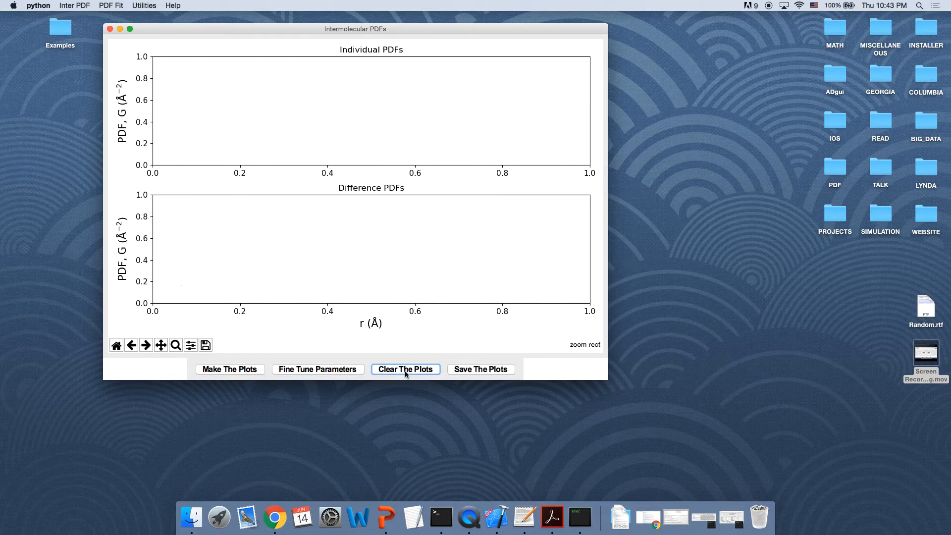
click(256, 373)
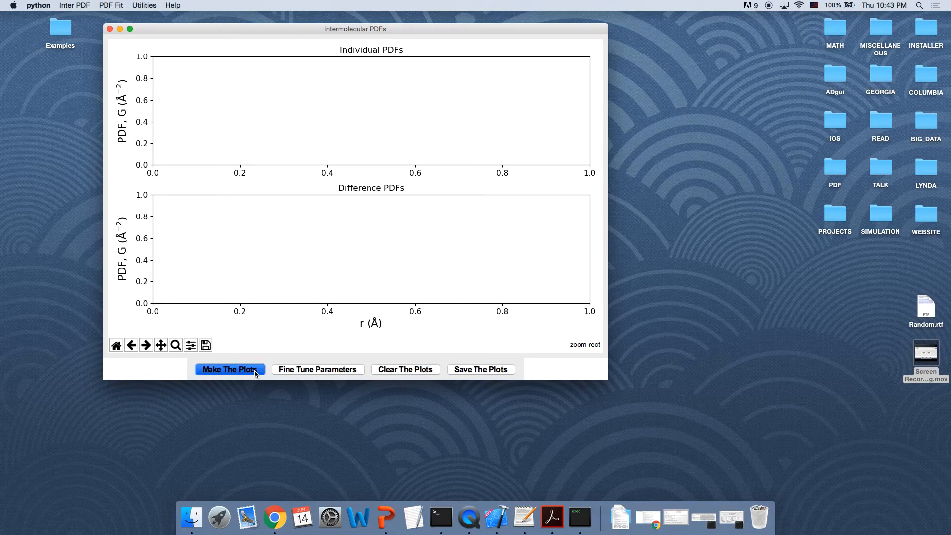
Step: Save the plots as interpdf in the Example_1 folder
click(475, 371)
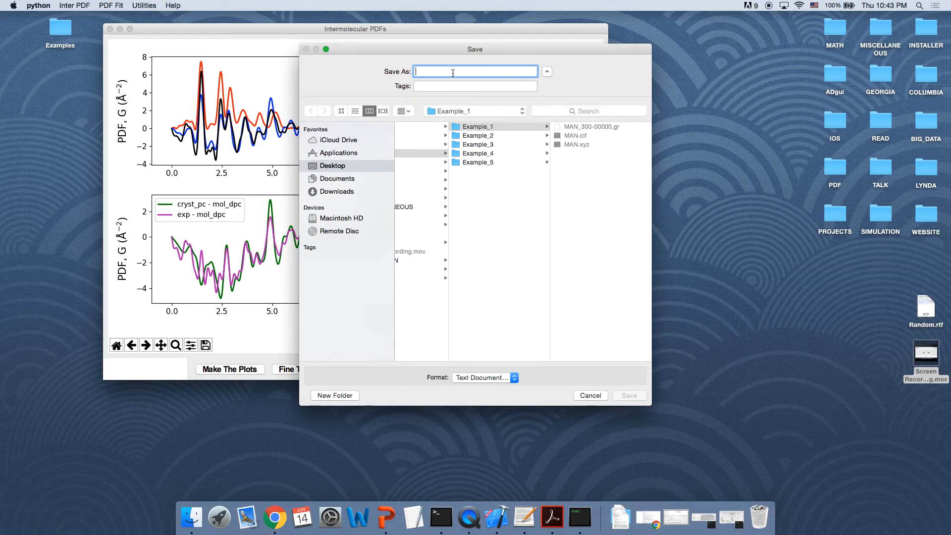
text(interpdf)
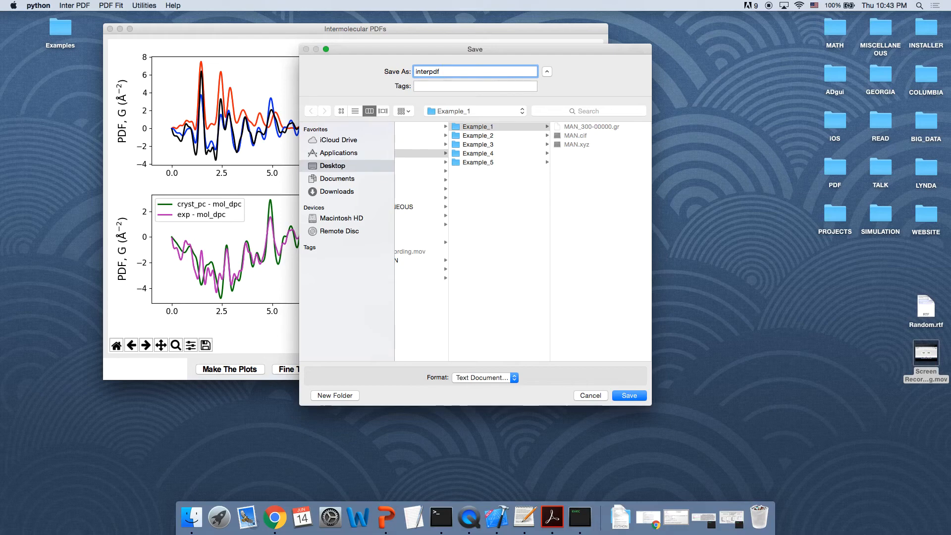
click(630, 396)
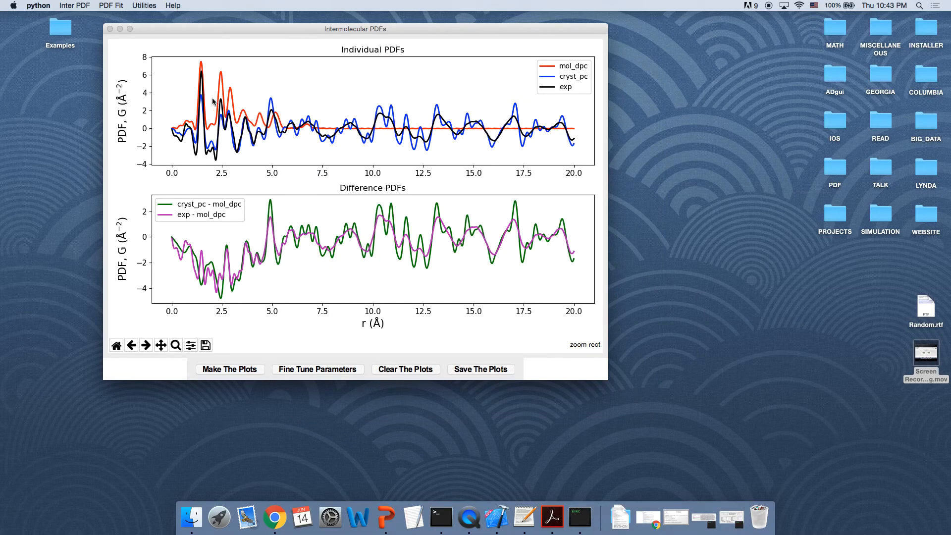
Step: Open the saved interpdf.txt file from the Examples' Example_1 folder
double_click(70, 32)
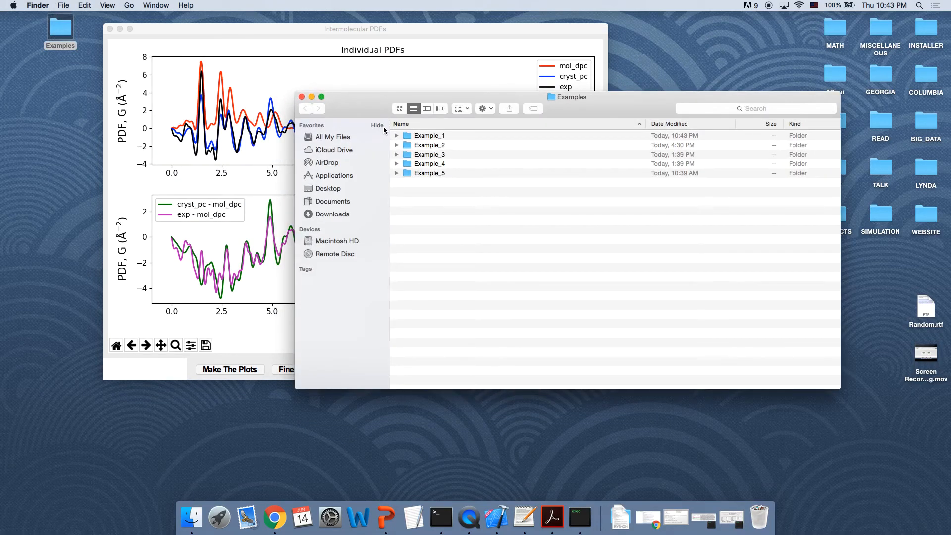
double_click(418, 137)
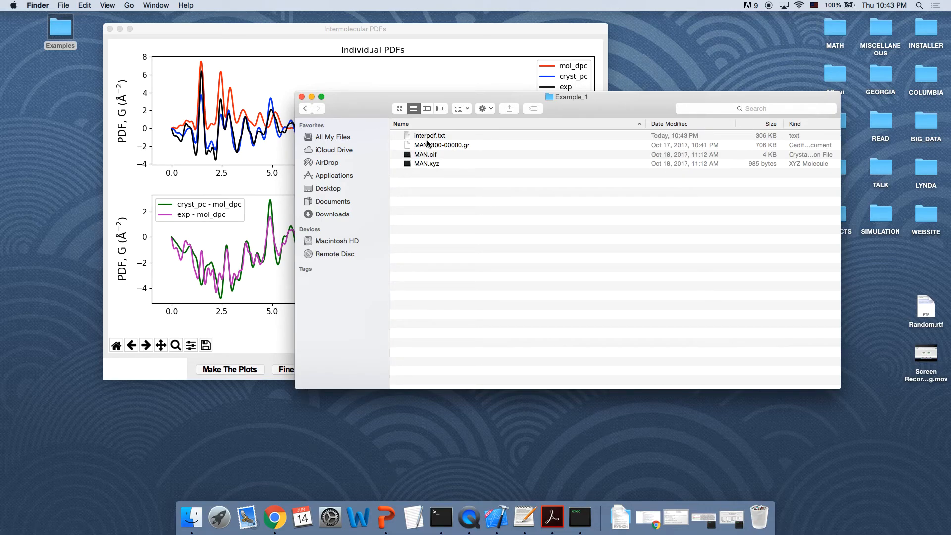
double_click(427, 137)
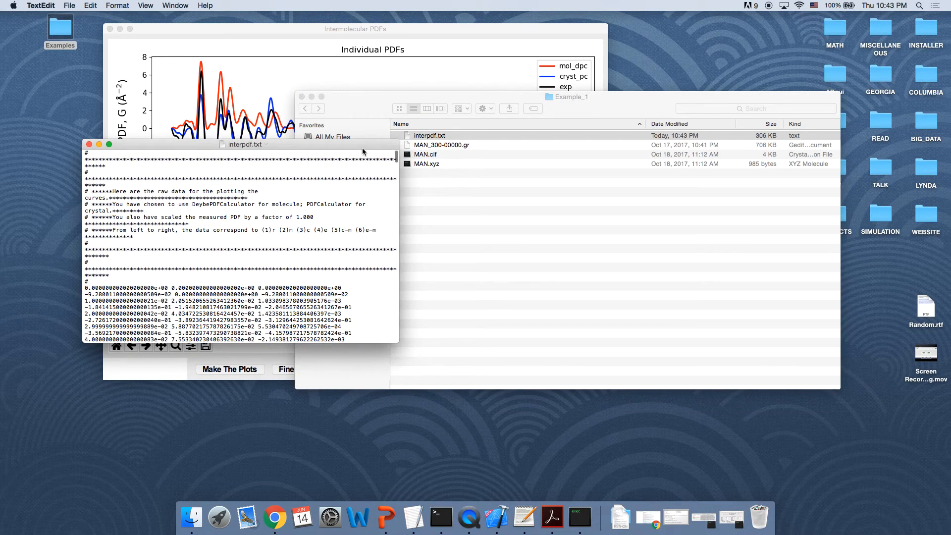
Step: Enlarge the text window to inspect the saved data columns, then close it and the Intermolecular PDFs window
drag(399, 165, 912, 158)
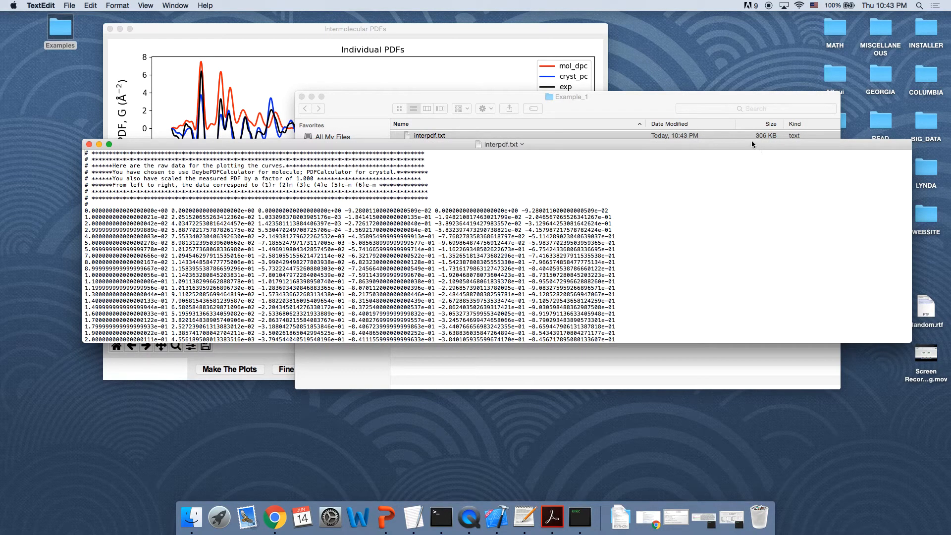
drag(751, 140, 753, 9)
drag(564, 19, 554, 75)
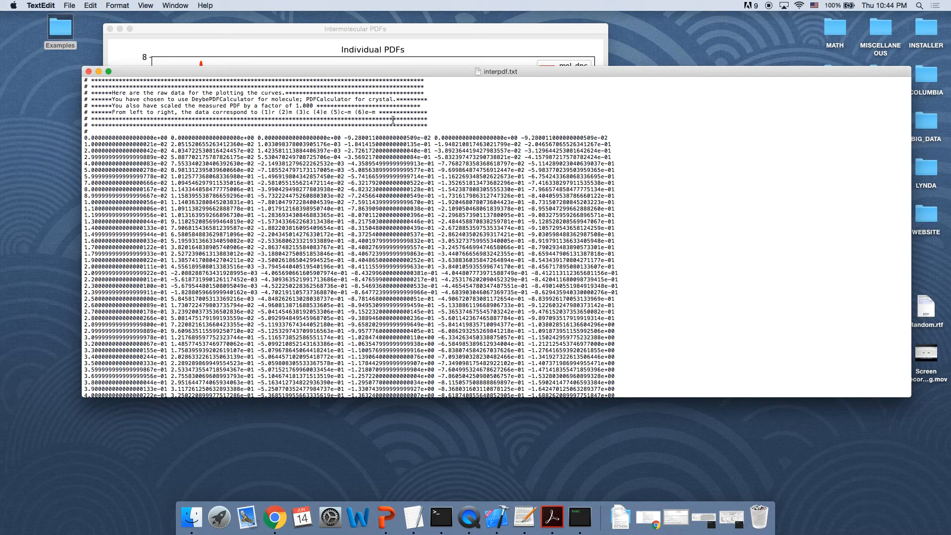
click(89, 71)
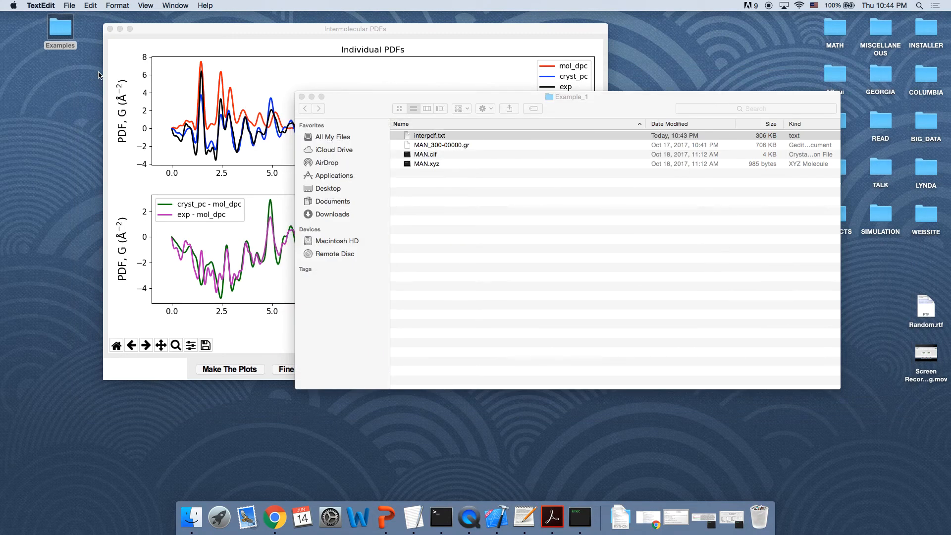
click(110, 29)
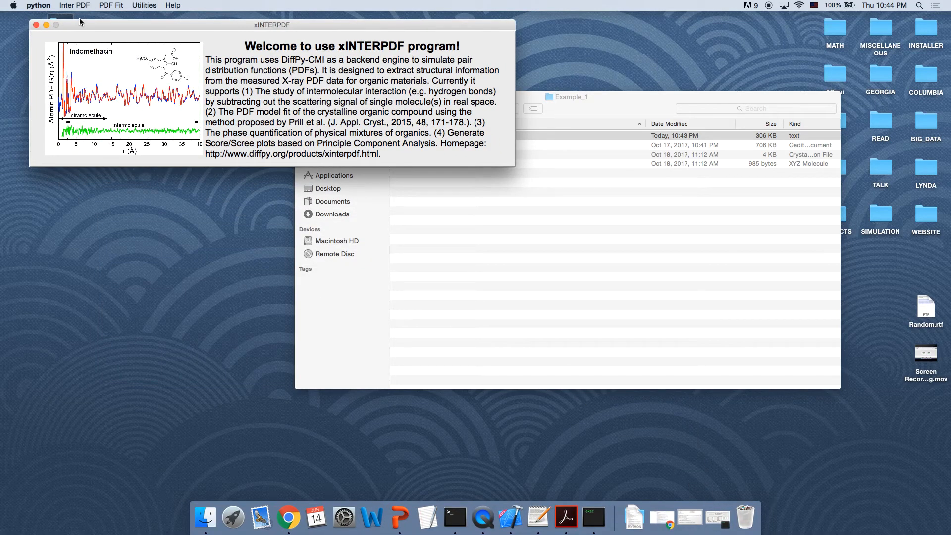
Step: Open the Amorphous intermolecular PDF extraction window and close it
click(74, 6)
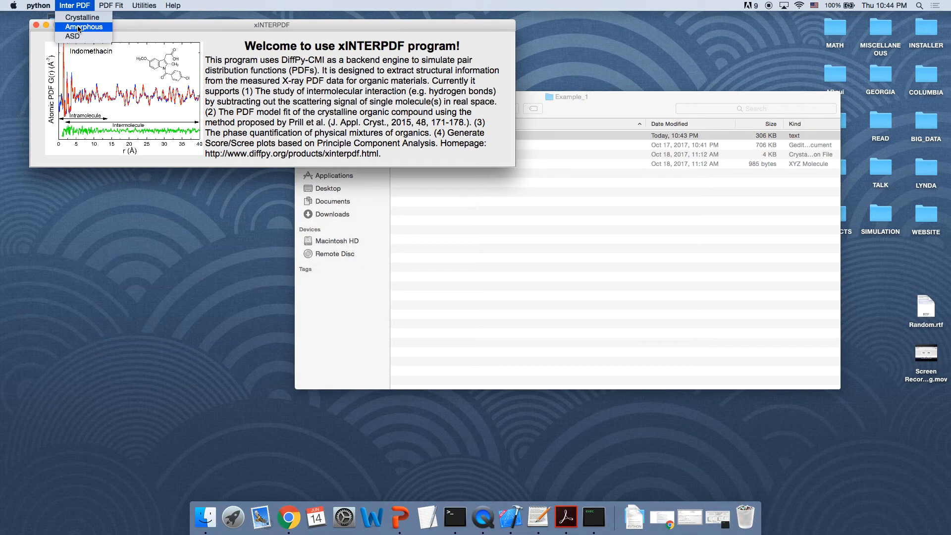
click(78, 28)
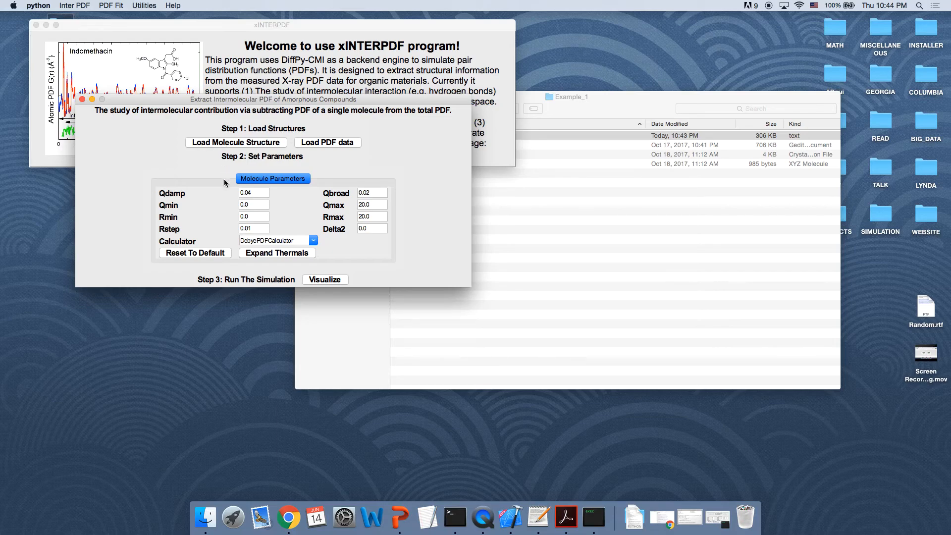
click(83, 99)
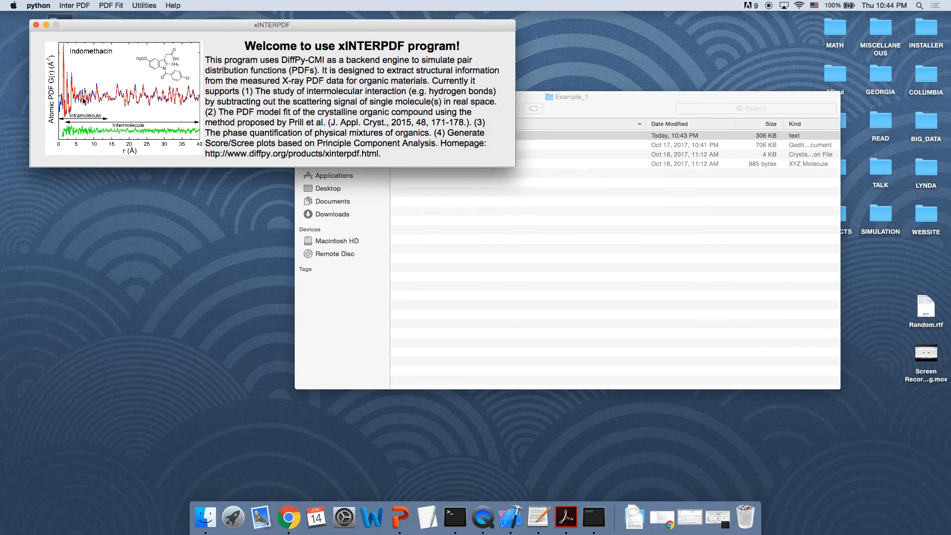
Step: Open the ASD extraction window, browse its Molecule 2 and Molecule 1 Parameters tabs, and close it
click(74, 6)
click(75, 40)
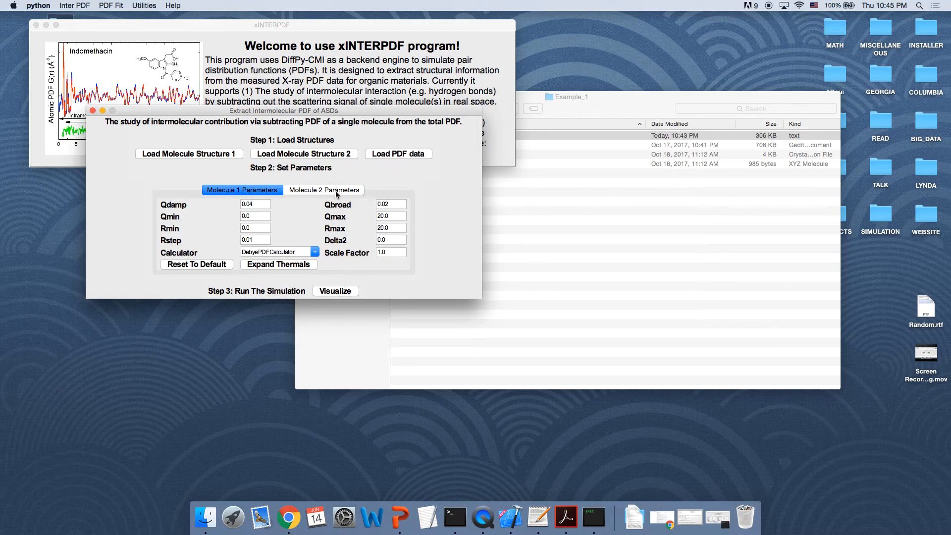
click(332, 190)
click(266, 190)
click(92, 111)
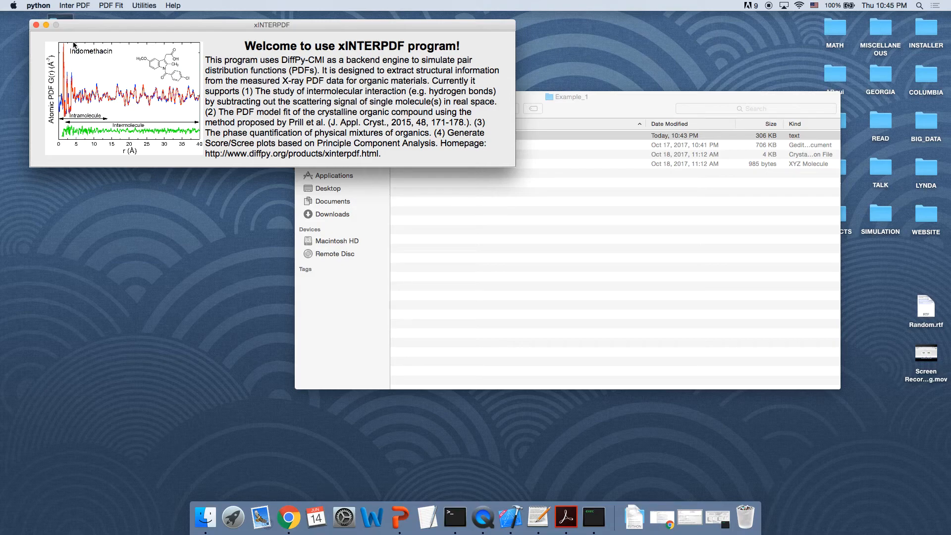
Step: Open the PDF Fit window for model fitting to crystalline organic PDFs
drag(93, 58, 102, 29)
click(110, 6)
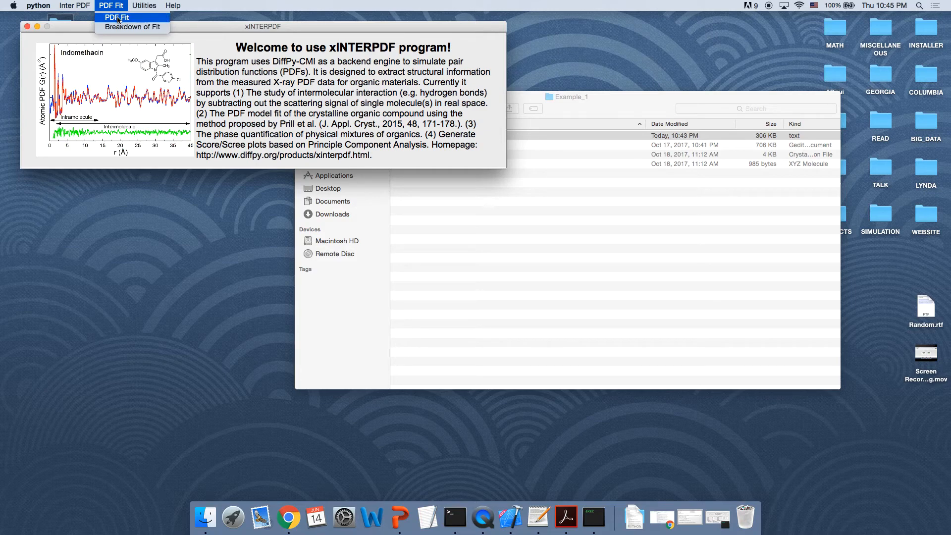
click(117, 17)
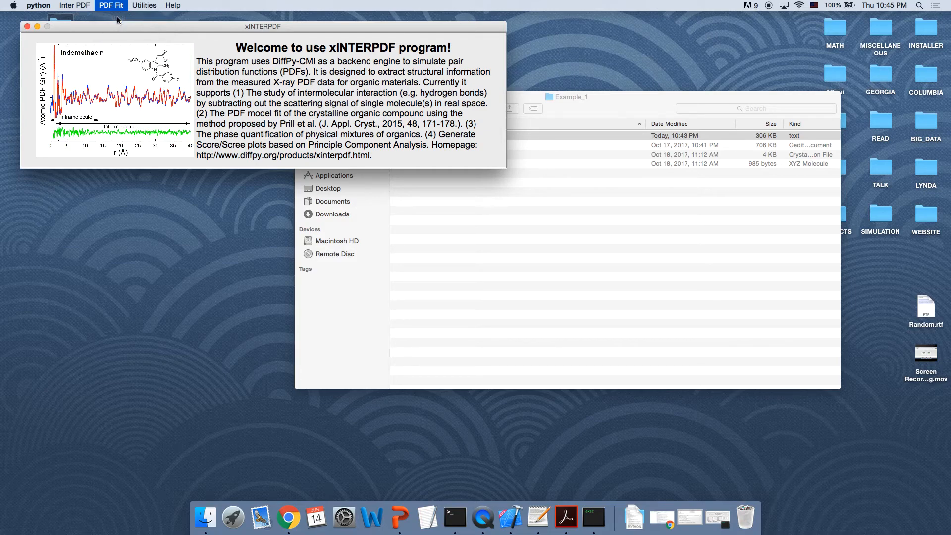
click(38, 26)
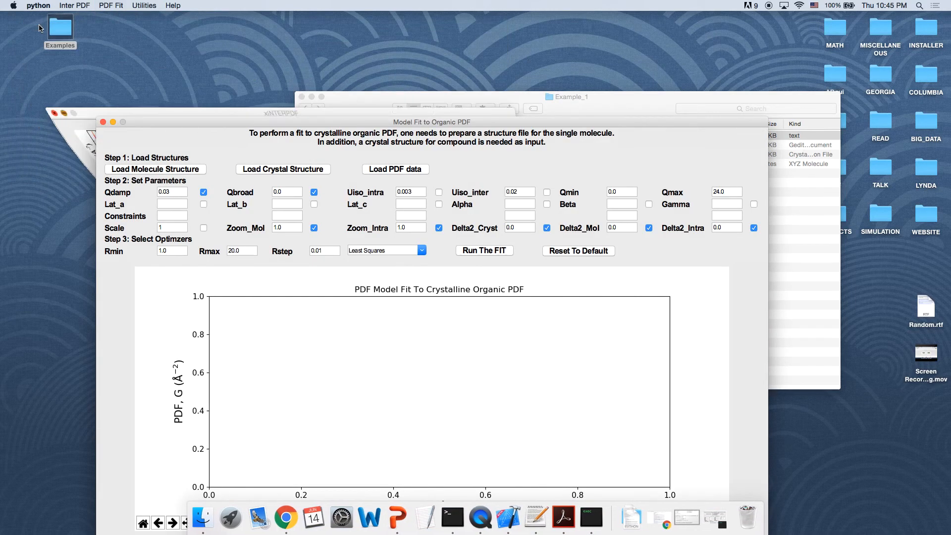
click(312, 97)
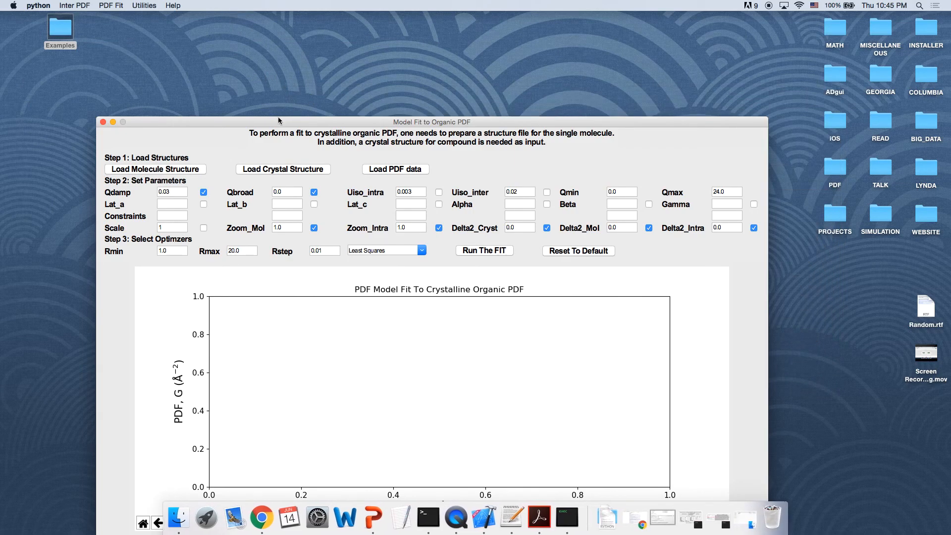
drag(277, 121, 263, 35)
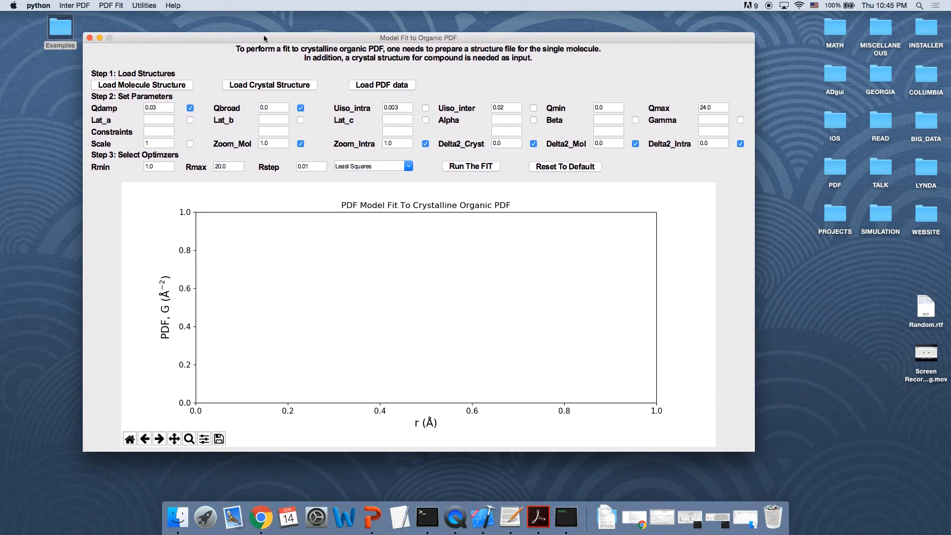
Step: Load MEF.xyz from the Example_2 folder as the molecule structure
click(146, 88)
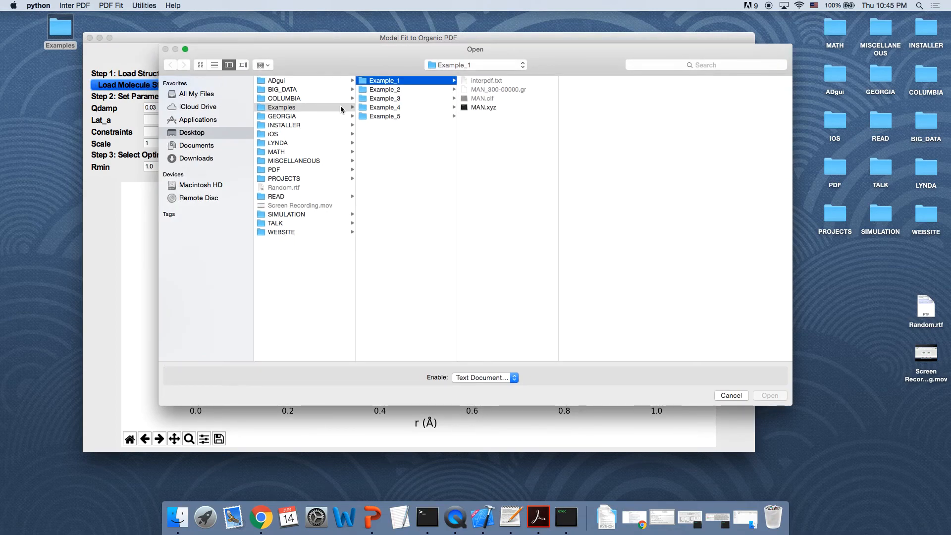
click(390, 90)
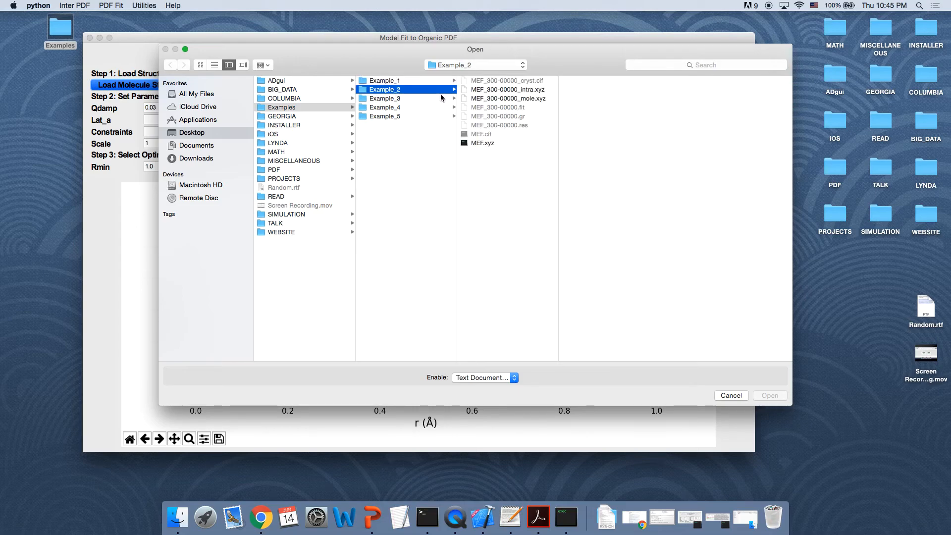
double_click(478, 143)
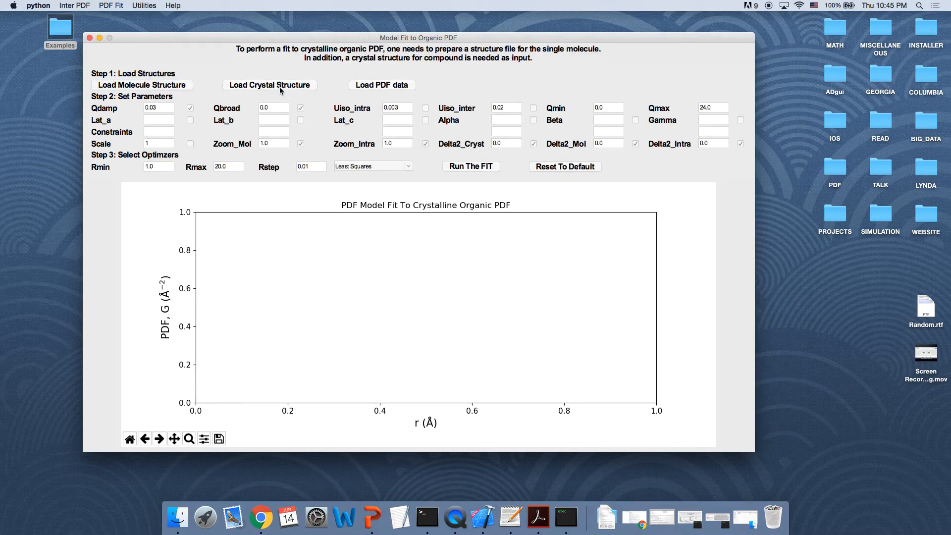
Step: Load MEF.cif from the Example_2 folder as the crystal structure
click(270, 86)
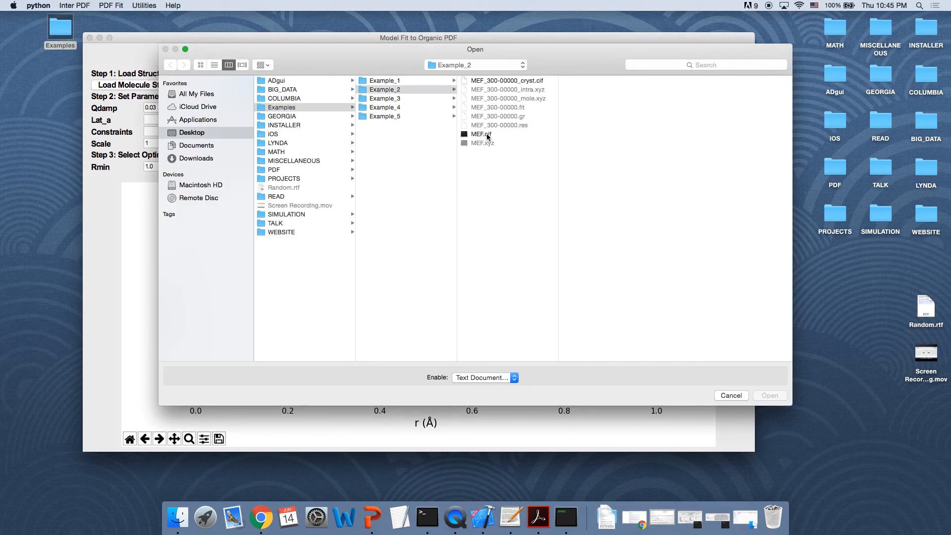
double_click(487, 134)
Step: Load the MEF_300-00000.gr PDF data from the Example_2 folder
click(404, 87)
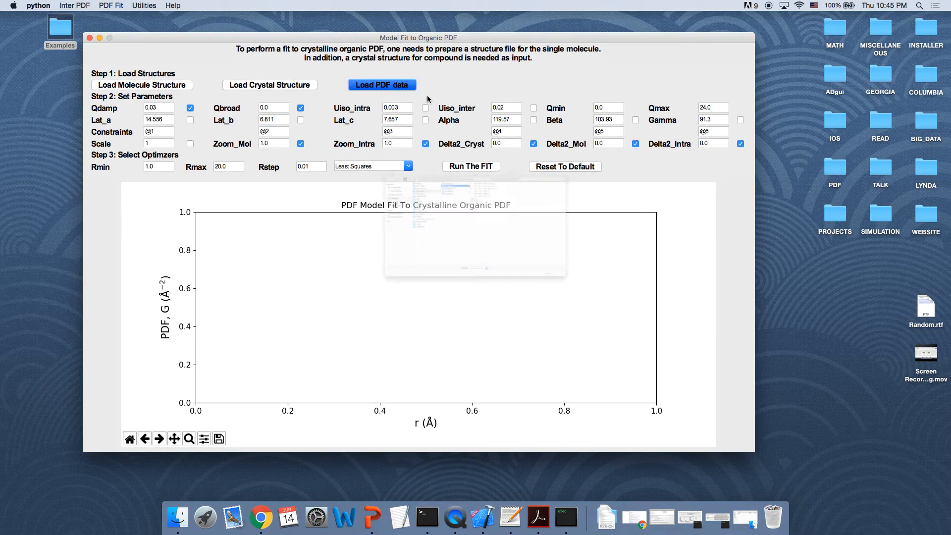
double_click(505, 120)
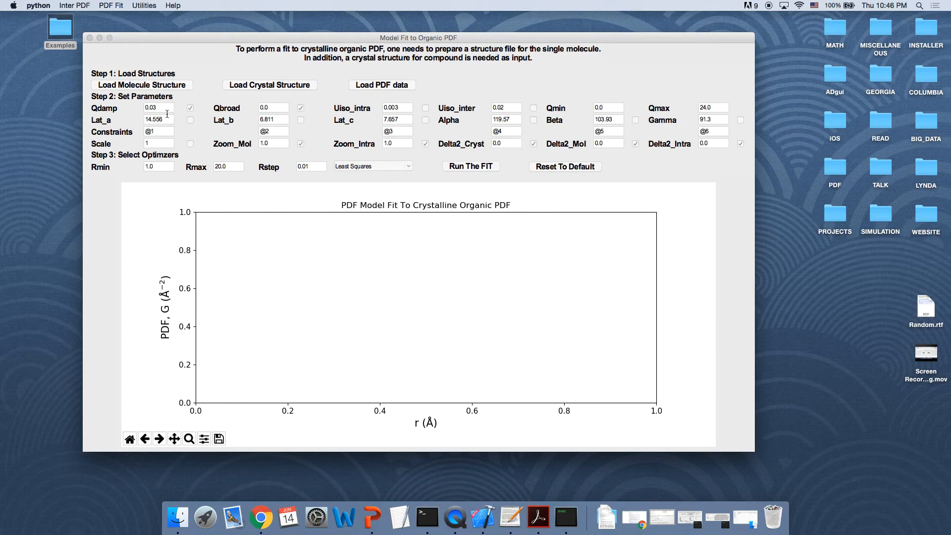
click(209, 96)
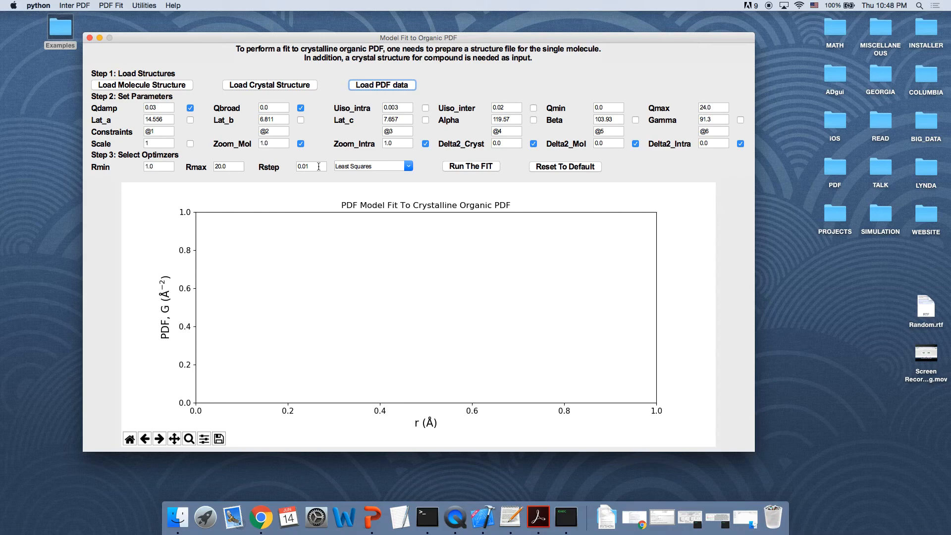
Step: Keep Least Squares as the optimizer and run the PDF model fit
click(410, 167)
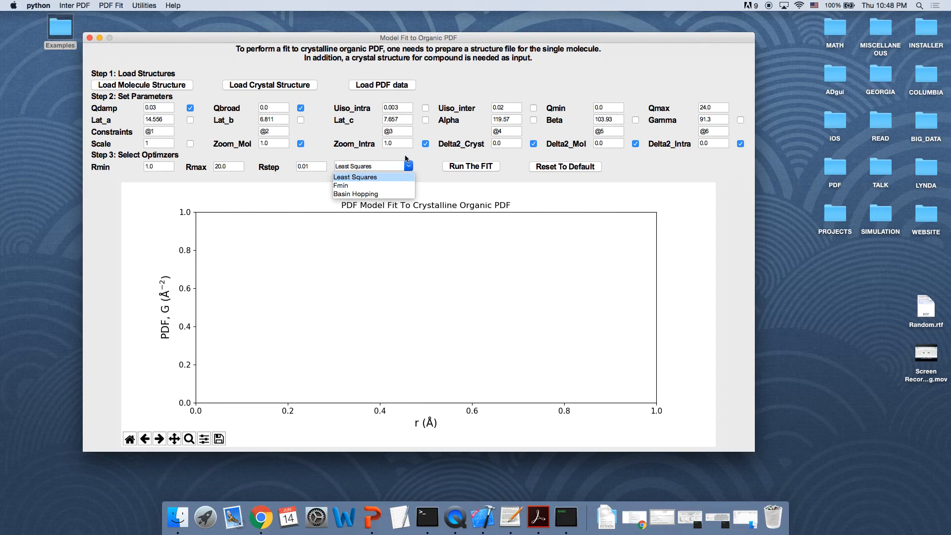
click(405, 159)
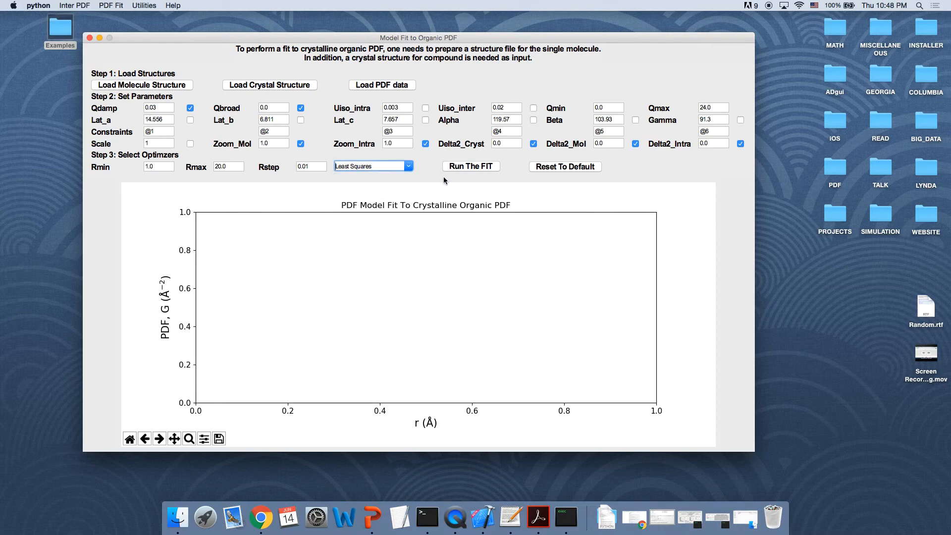
click(468, 167)
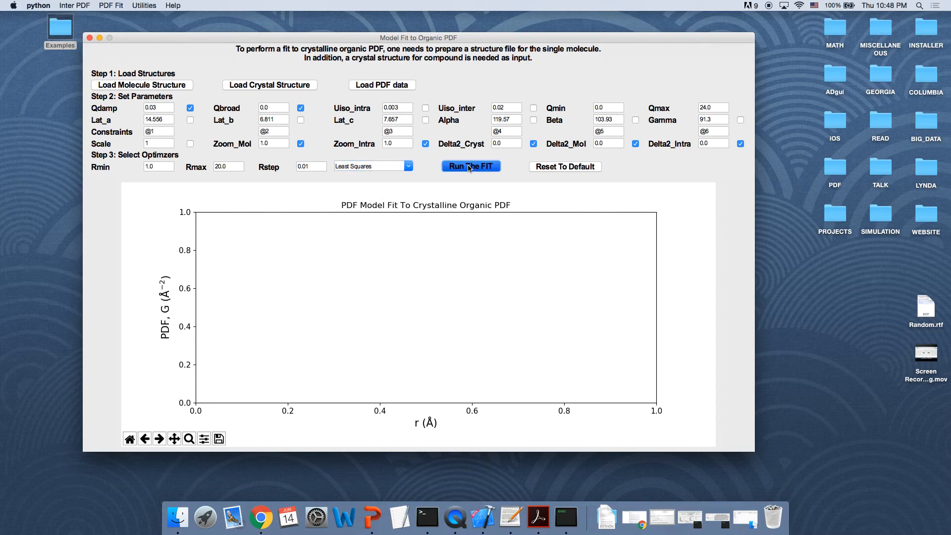
Step: Review the refined variables and residual of the fit in the terminal output
click(428, 517)
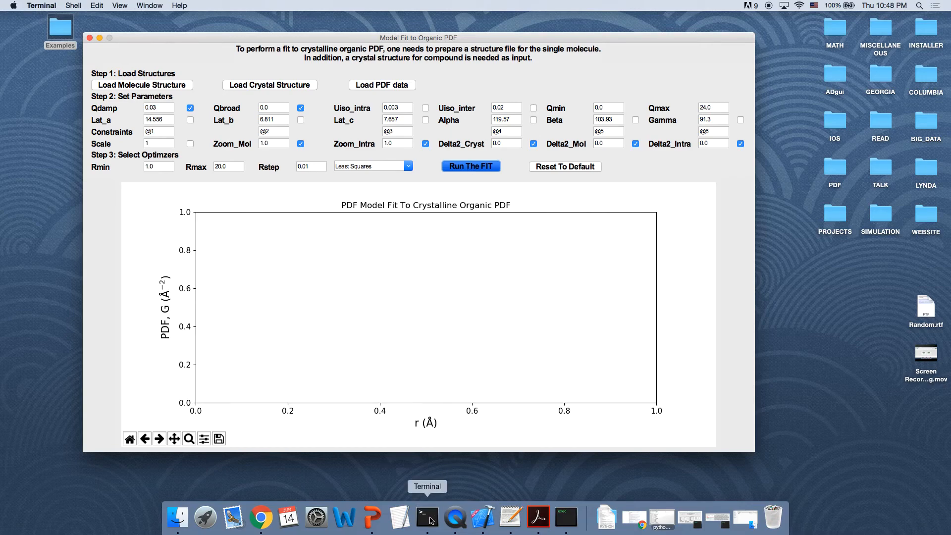
click(662, 520)
drag(483, 103, 642, 89)
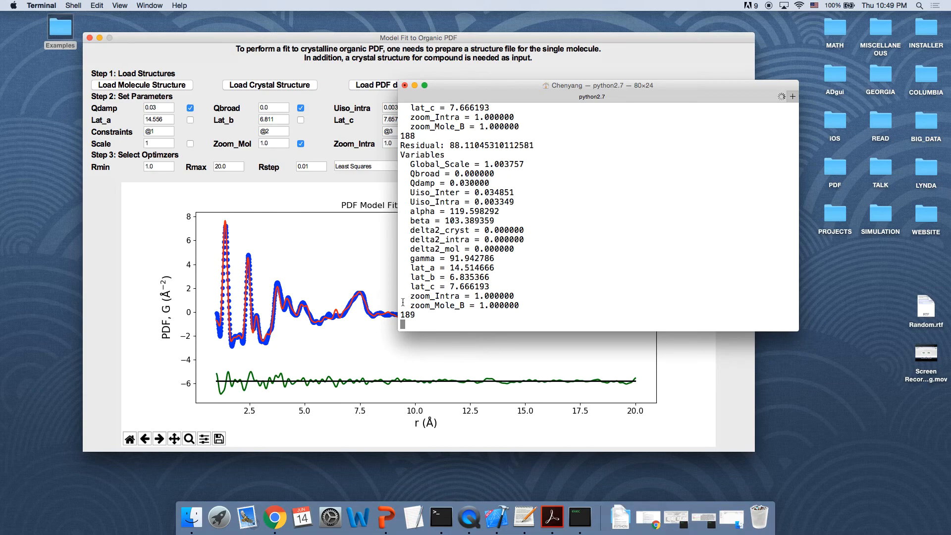
click(317, 197)
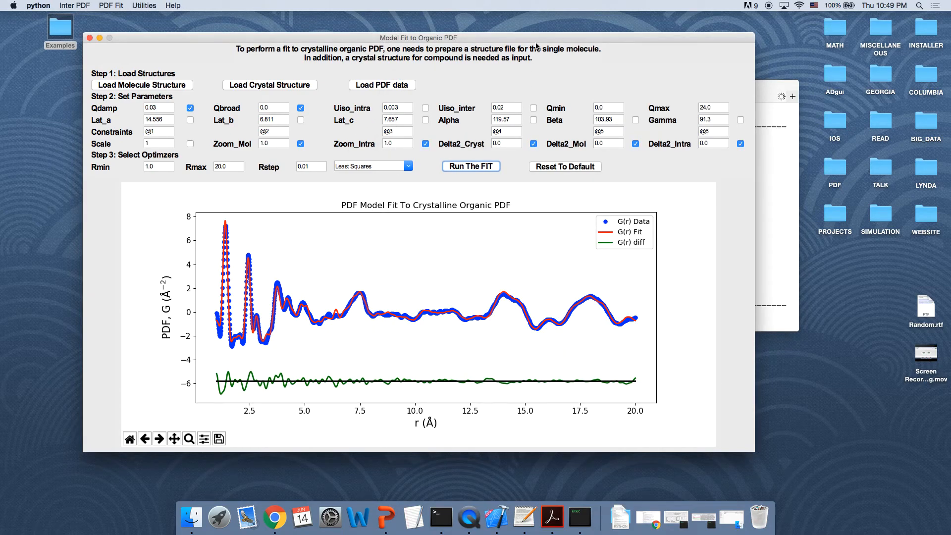
click(773, 185)
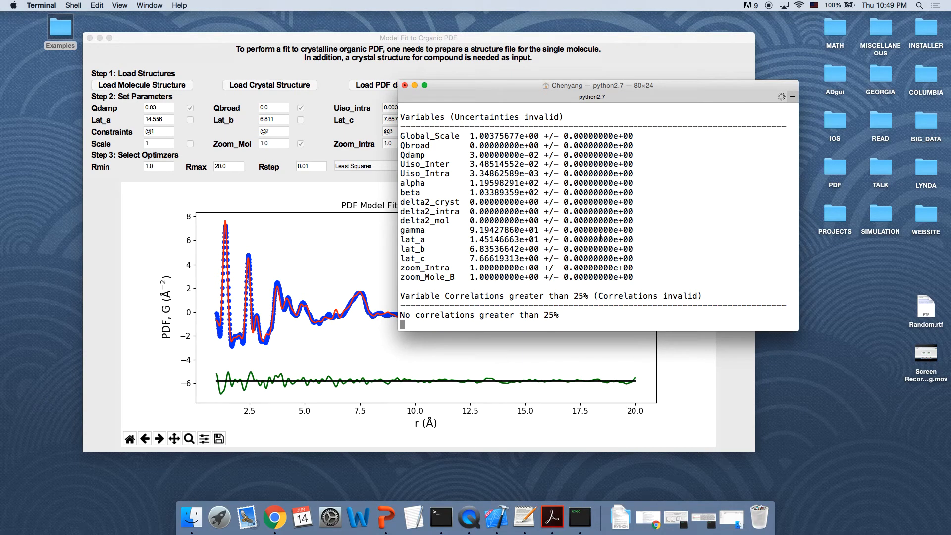
scroll(600, 237, up, 4)
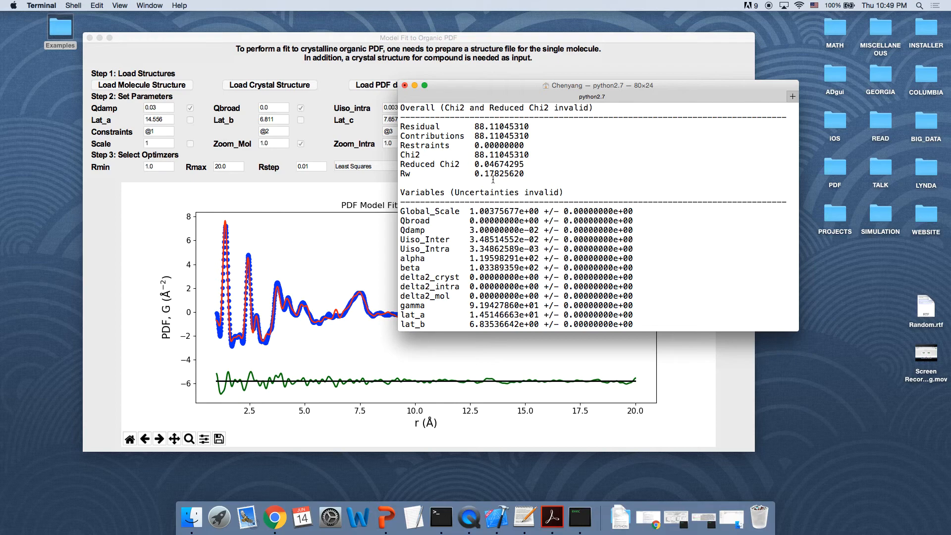
Step: Open the MEF_300-00000.res result file in the Example_2 folder to inspect it, then close it
click(163, 44)
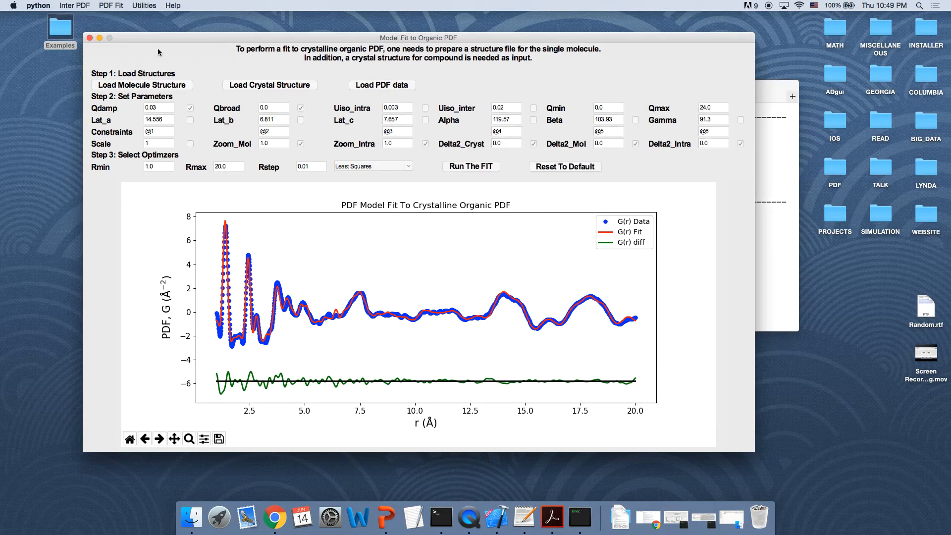
click(763, 249)
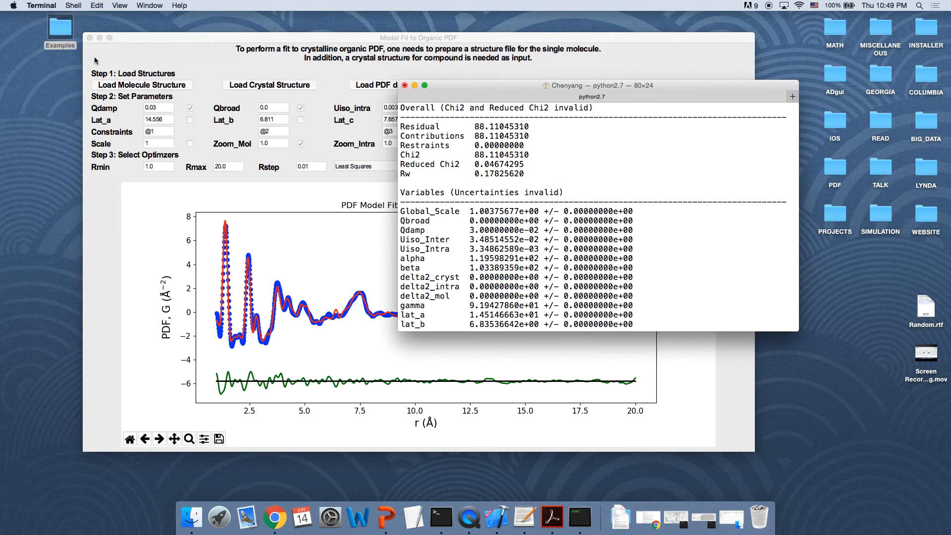
double_click(61, 29)
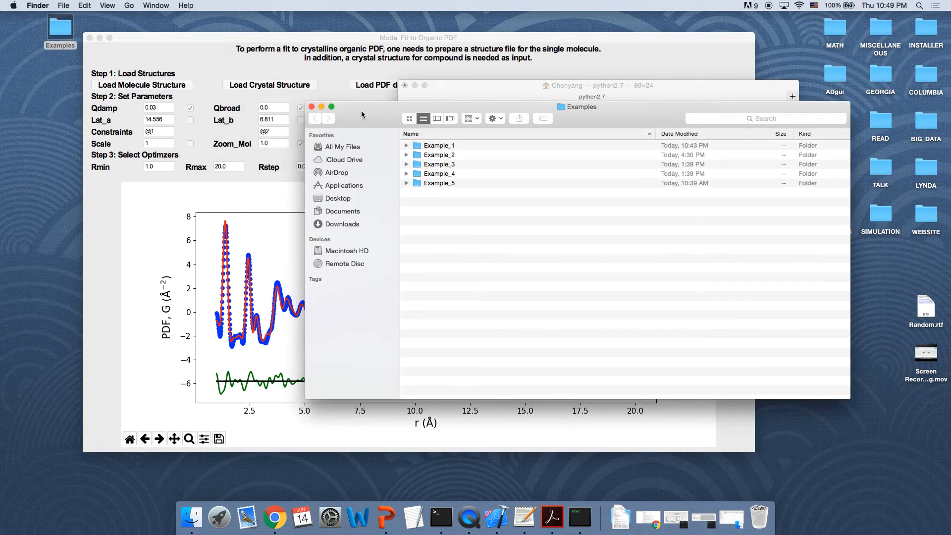
double_click(447, 157)
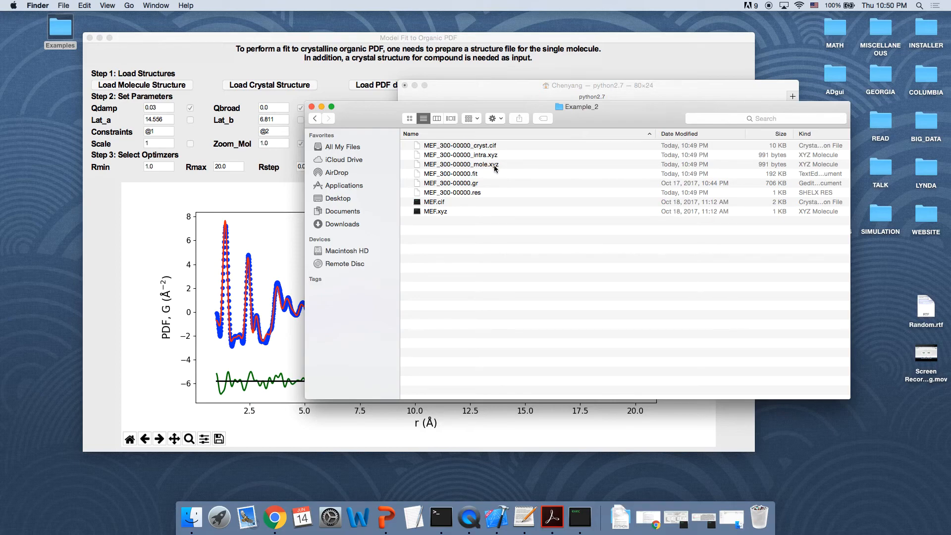
double_click(471, 192)
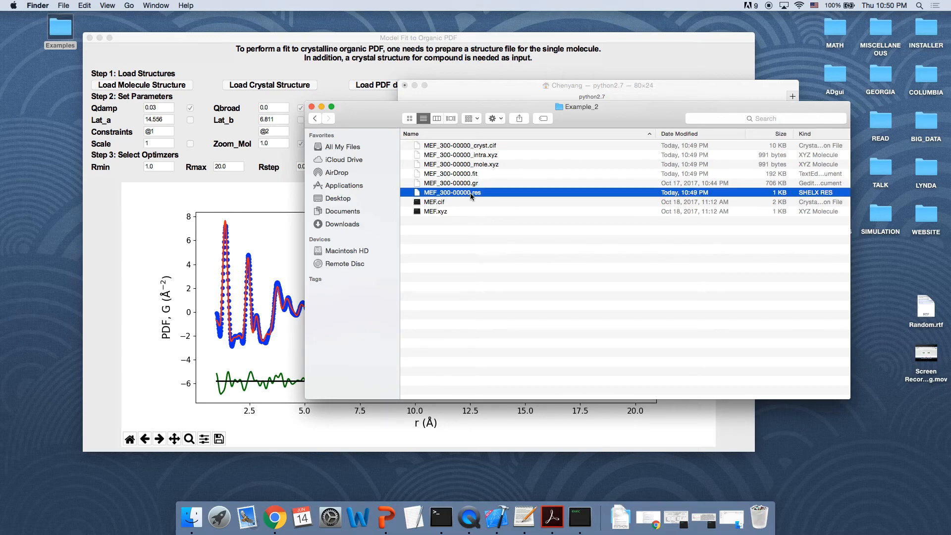
drag(374, 142, 458, 98)
drag(483, 299, 524, 430)
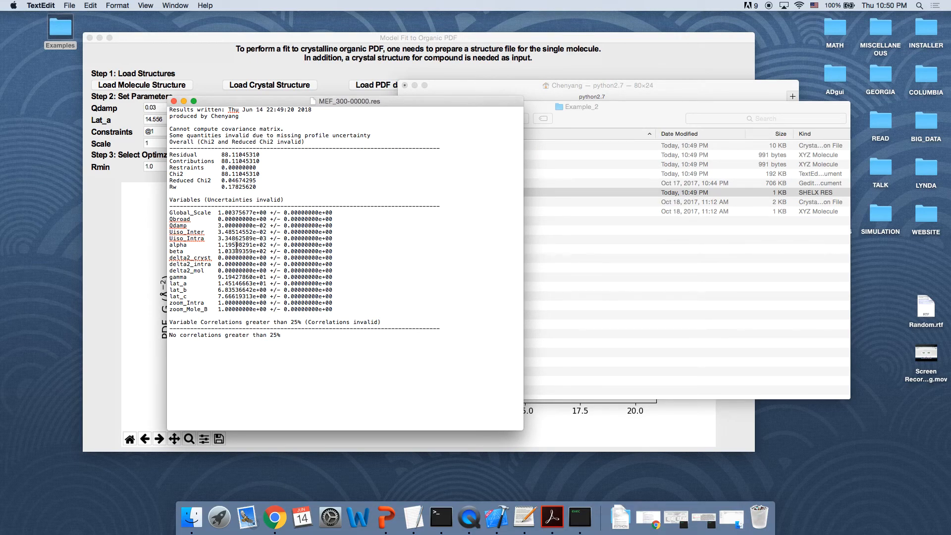
click(174, 102)
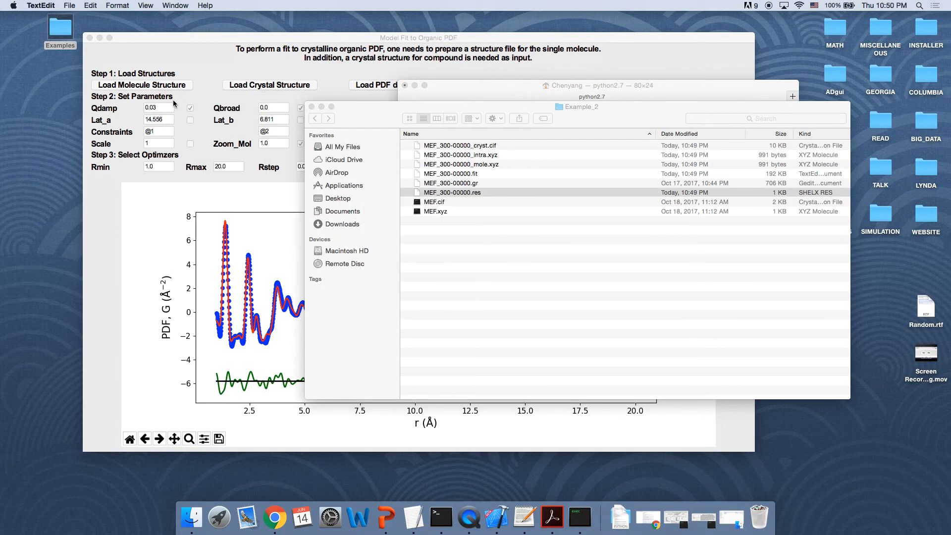
Step: Close the Model Fit to Organic PDF window
click(315, 121)
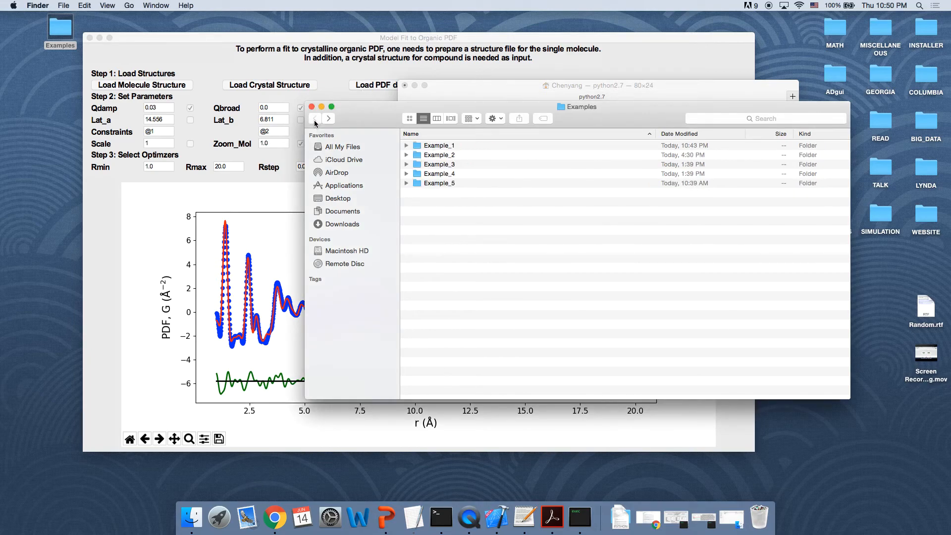
click(89, 38)
Step: Open the Breakdown of Fit window for splitting the fit into intra- and intermolecular parts
click(117, 5)
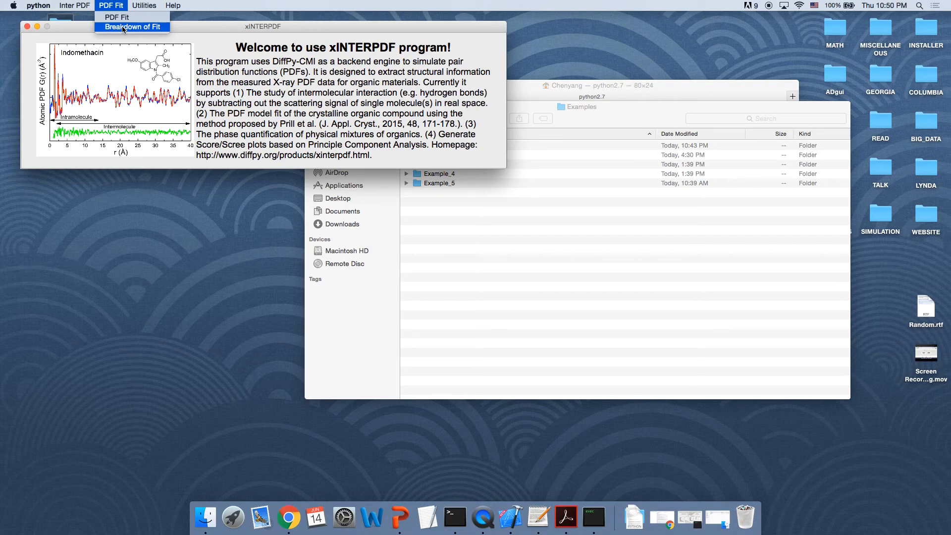
click(124, 28)
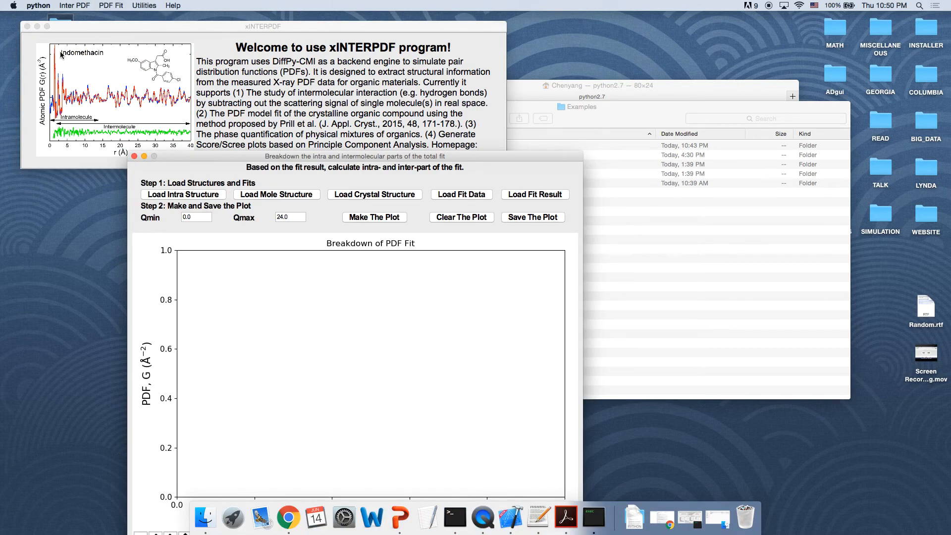
click(38, 26)
drag(206, 155, 169, 19)
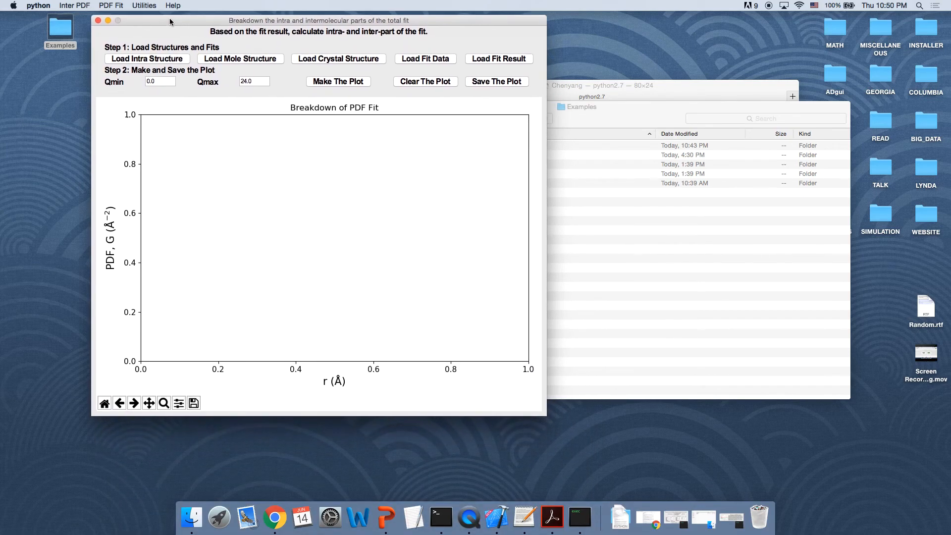
click(620, 107)
drag(619, 107, 746, 107)
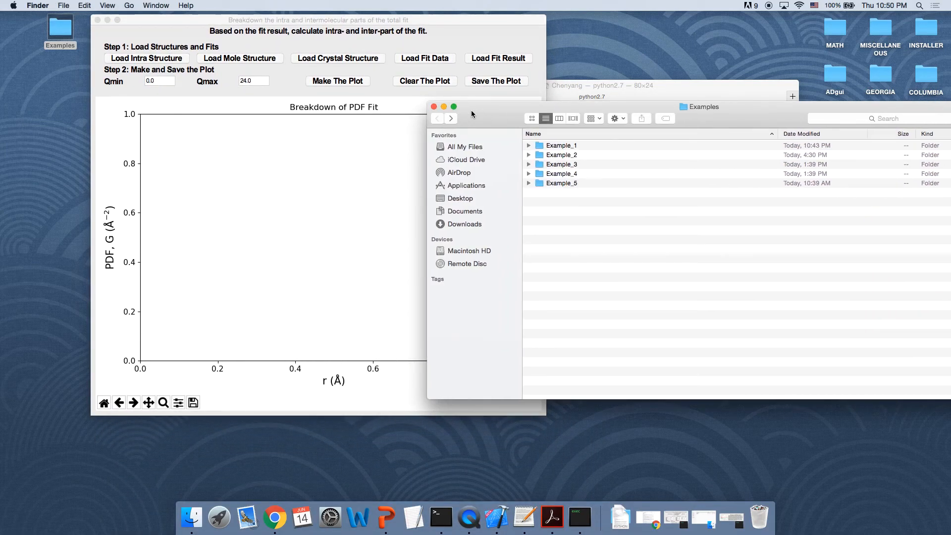
click(445, 106)
click(572, 88)
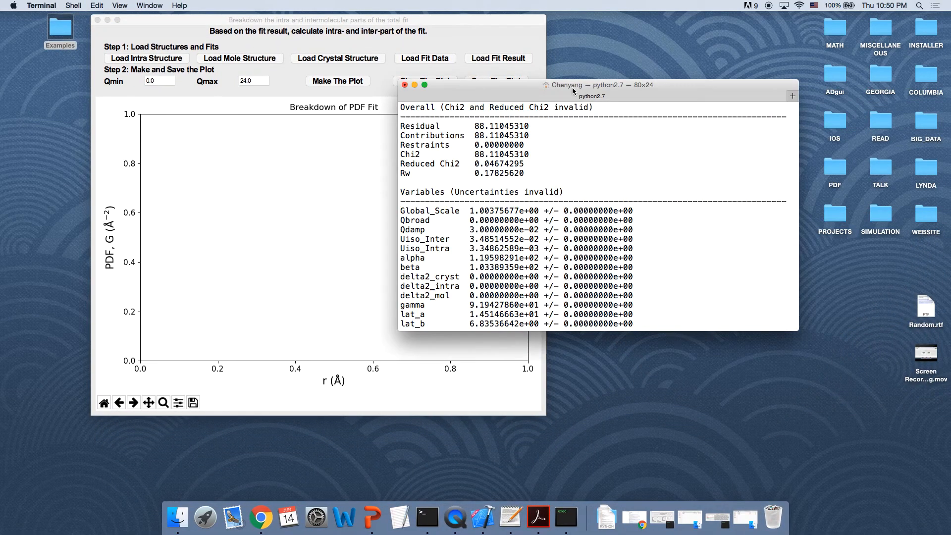
click(415, 85)
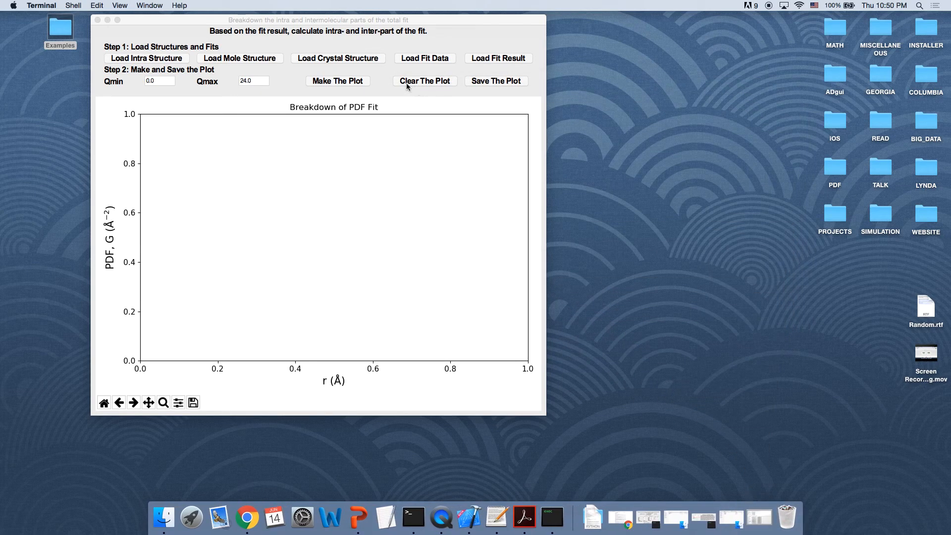
Step: Load MEF_300-00000_intra.xyz from the Example_2 folder as the intra structure
click(162, 61)
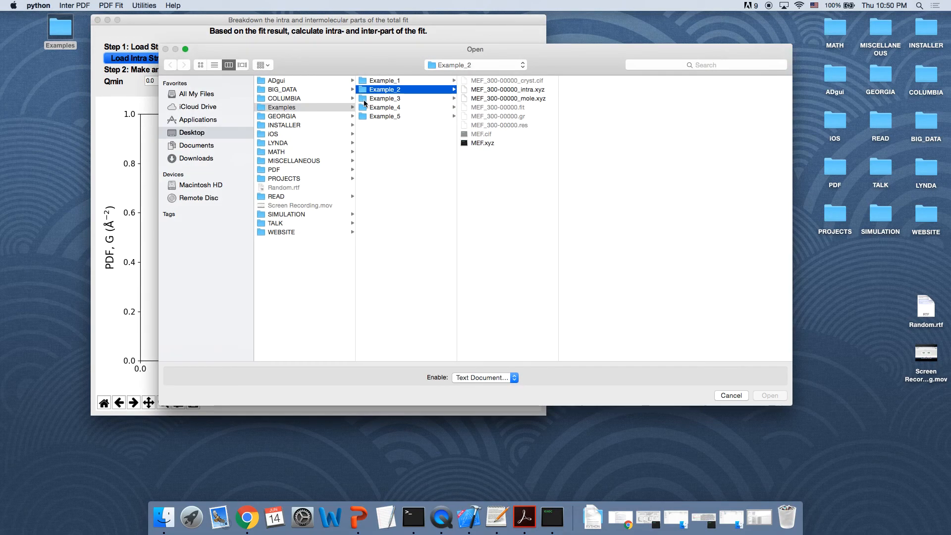
drag(392, 50, 397, 93)
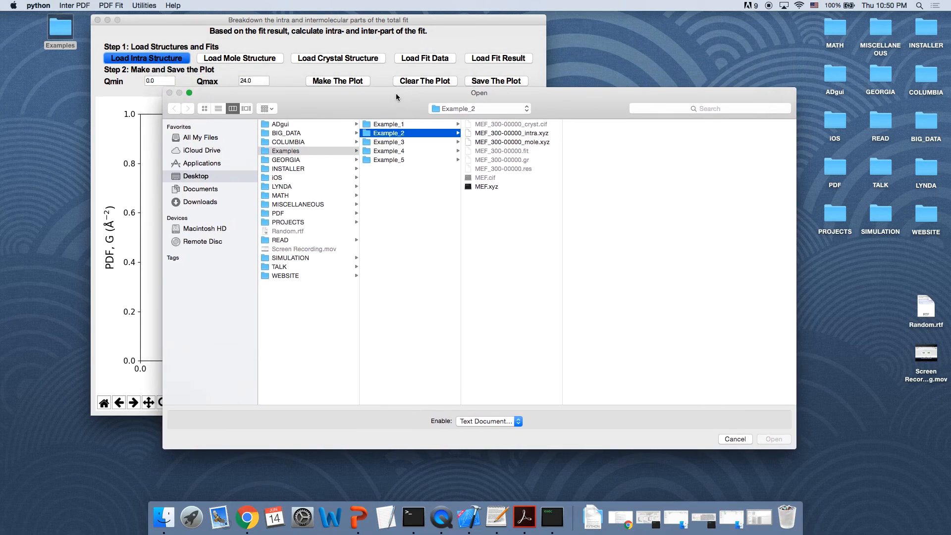
double_click(507, 133)
Step: Load MEF_300-00000_mole.xyz as the mole structure and MEF_300-00000_cryst.cif as the crystal structure
click(261, 60)
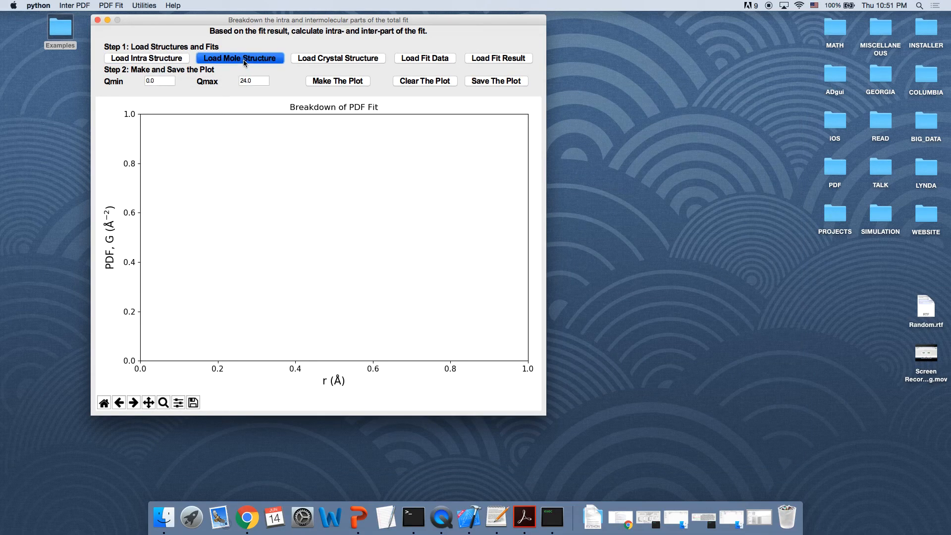
double_click(510, 96)
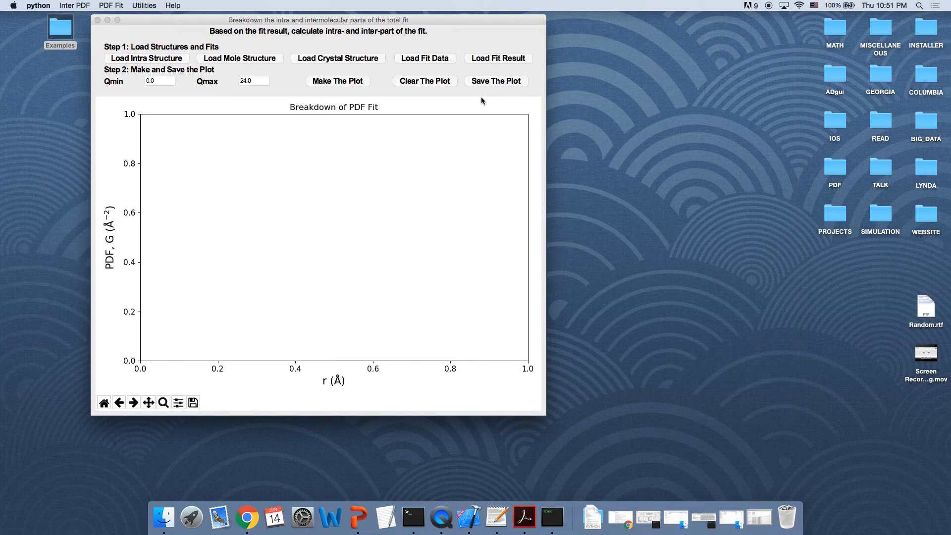
click(333, 61)
double_click(525, 79)
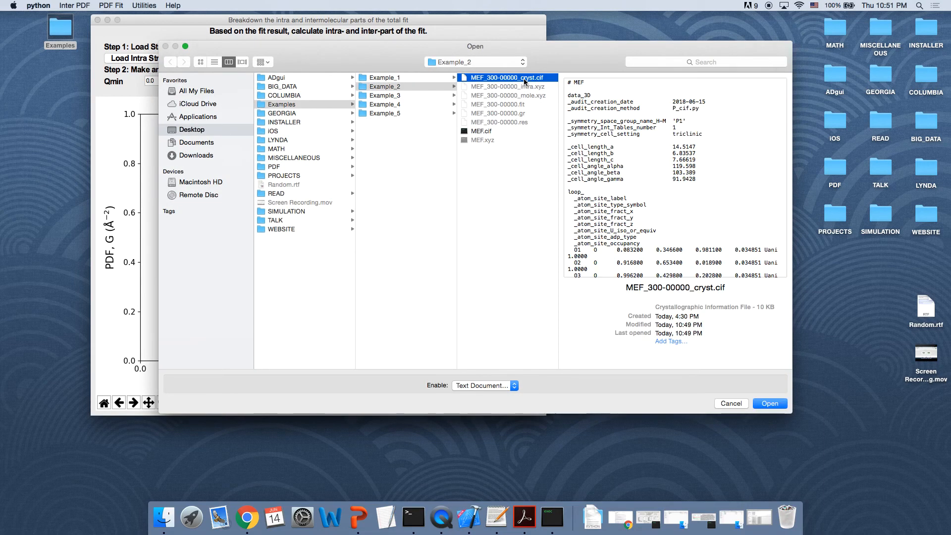
Step: Load MEF_300-00000.fit as the fit data and MEF_300-00000.res as the fit result
click(420, 59)
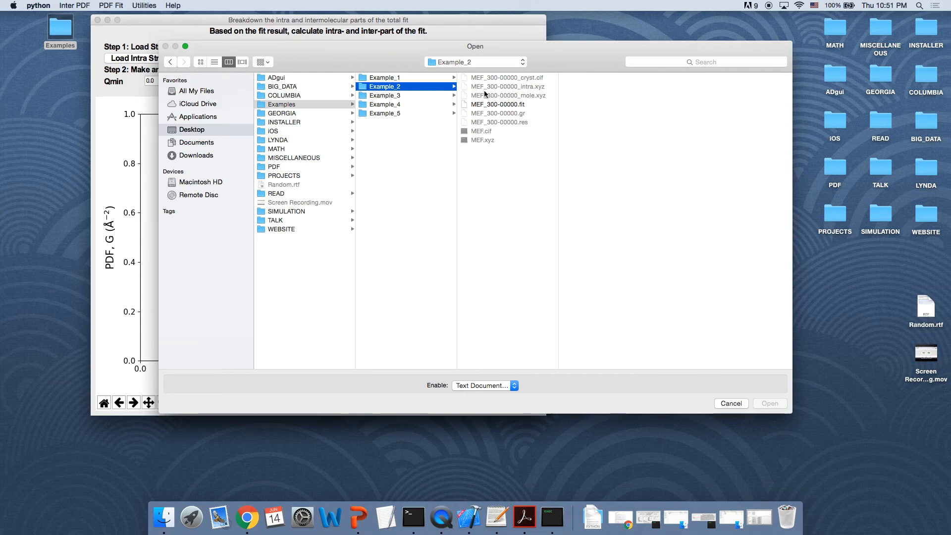
double_click(492, 104)
click(490, 59)
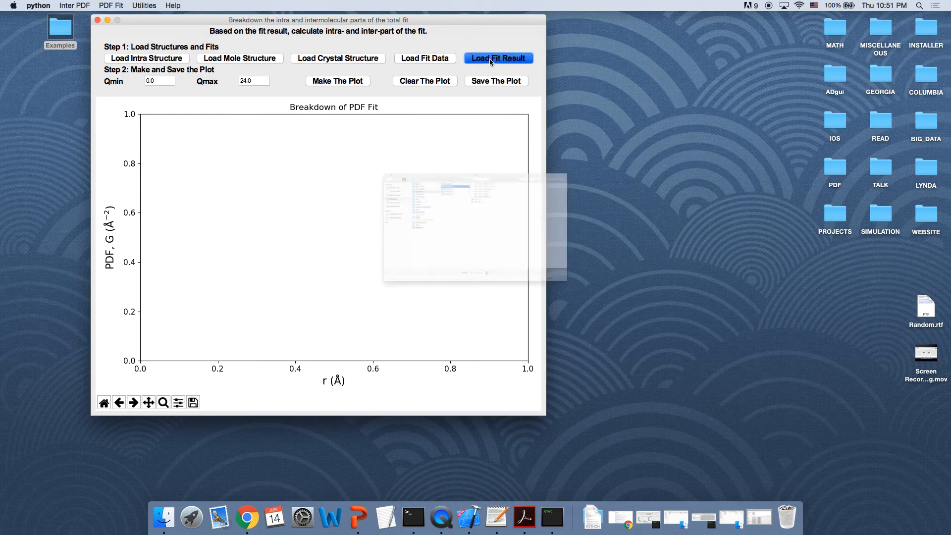
double_click(510, 122)
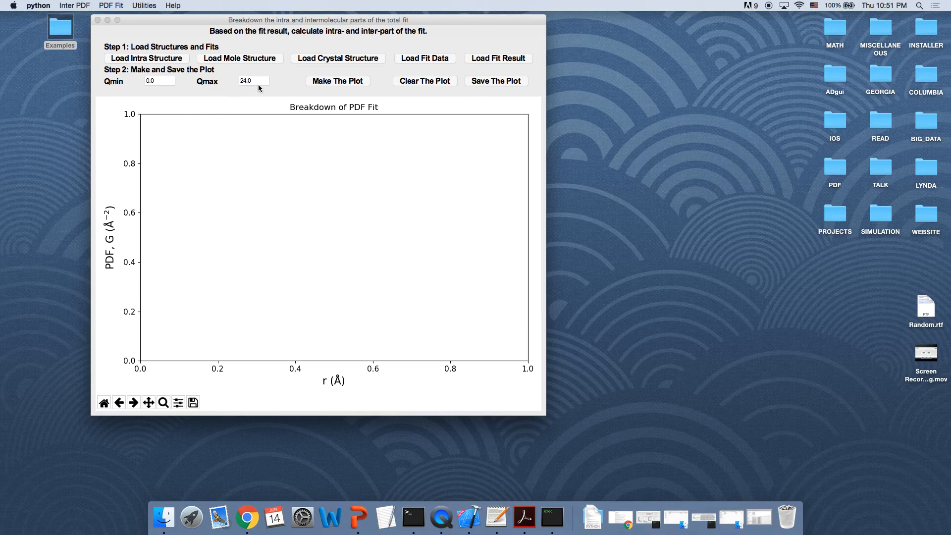
Step: Make the breakdown plot of the fit, then close the Breakdown of Fit window
click(336, 85)
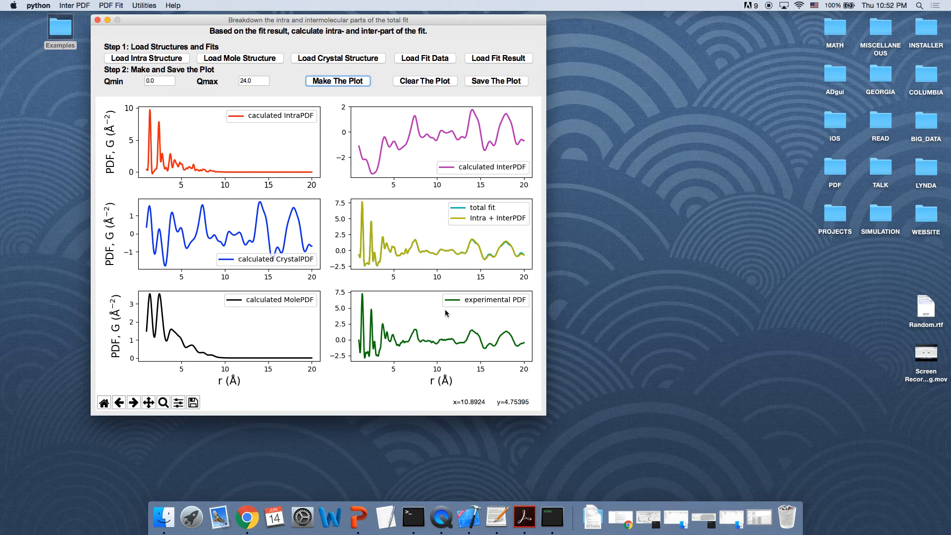
click(97, 20)
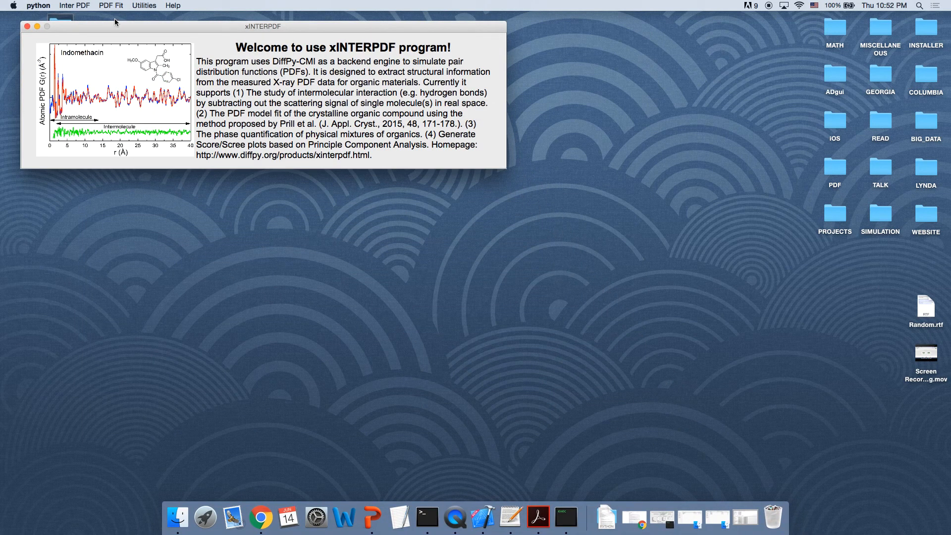
Step: Open the Linear Combination window for fitting mixtures of PDFs
drag(118, 26, 105, 20)
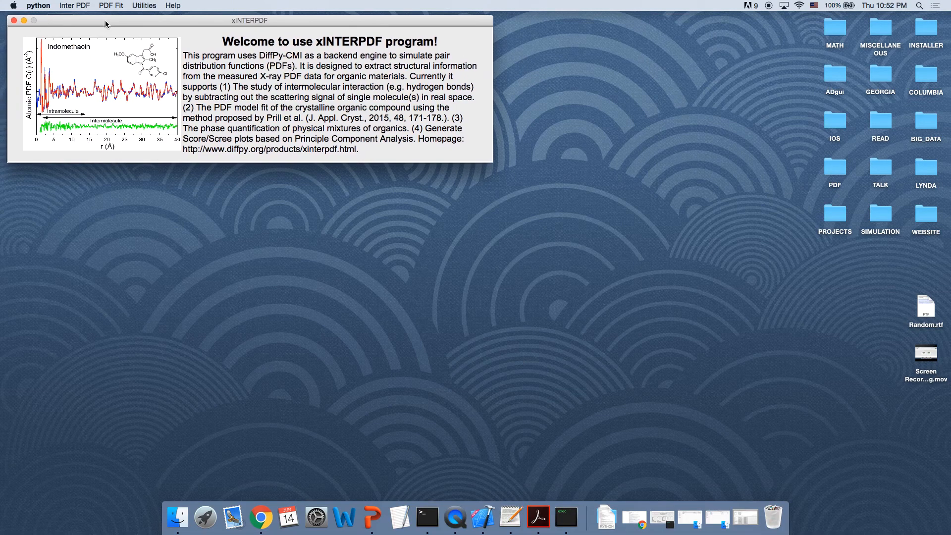
click(141, 6)
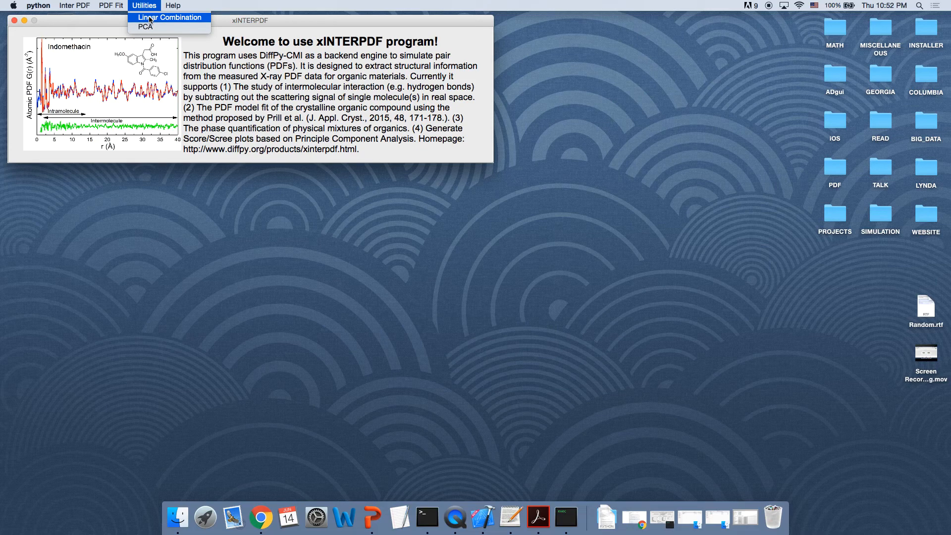
click(150, 17)
click(25, 22)
drag(203, 177, 251, 32)
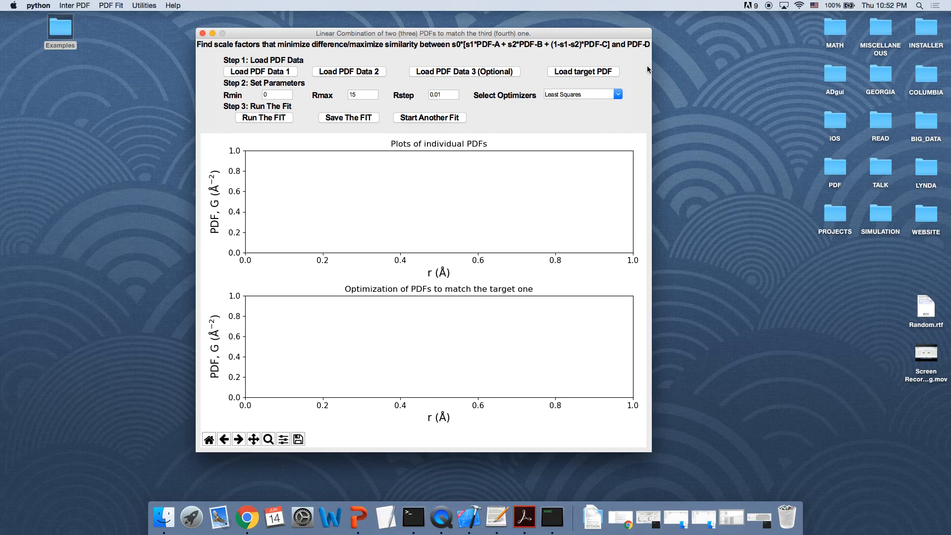
Step: Open the Example_4 folder from the desktop Examples folder and place it beside the Linear Combination window
double_click(60, 32)
double_click(552, 173)
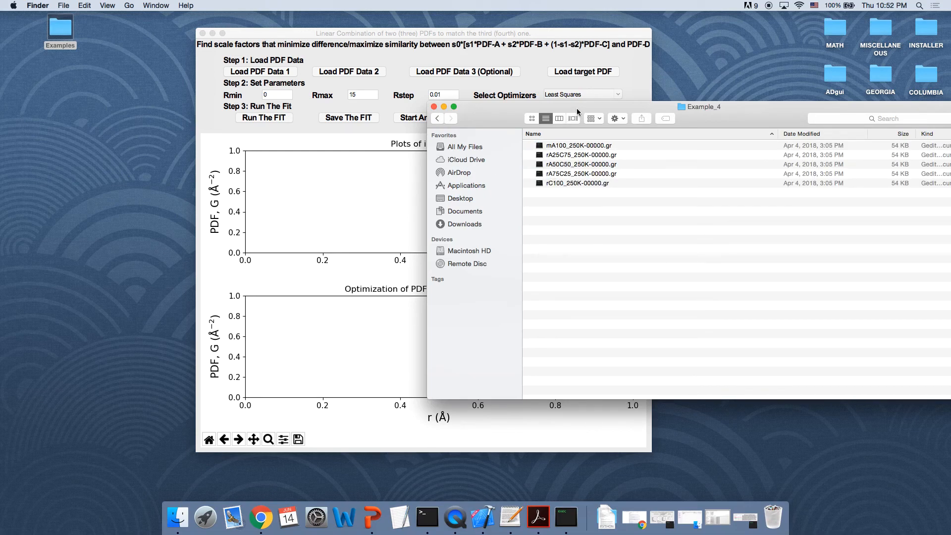
drag(577, 111, 250, 145)
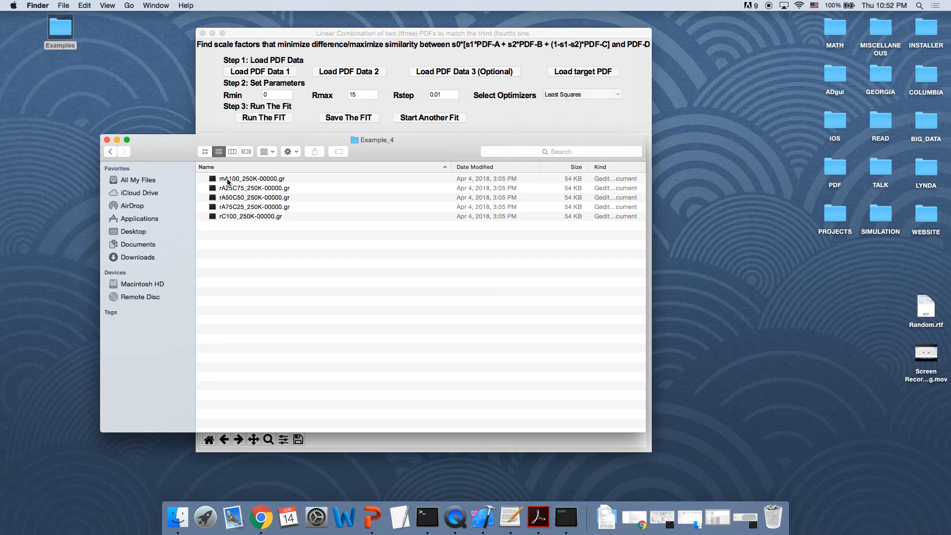
drag(230, 141, 153, 90)
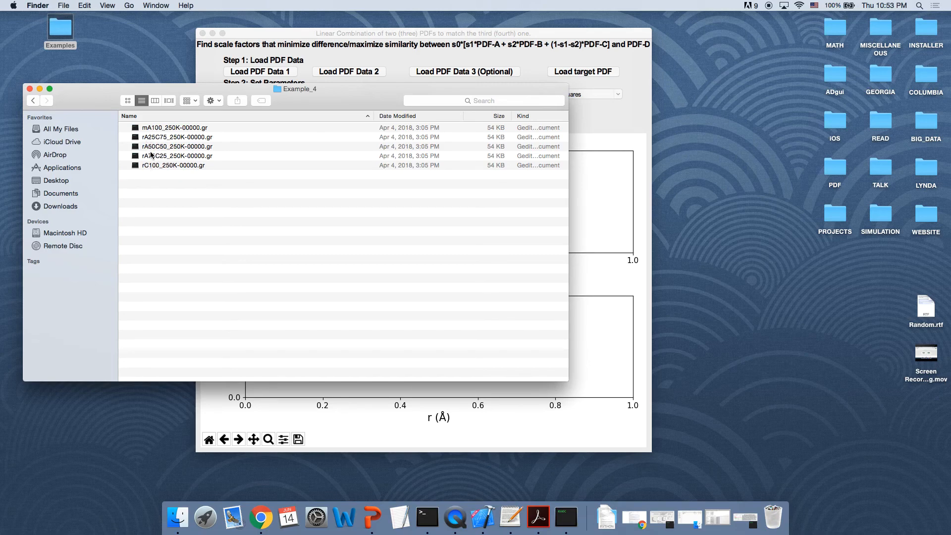
click(279, 34)
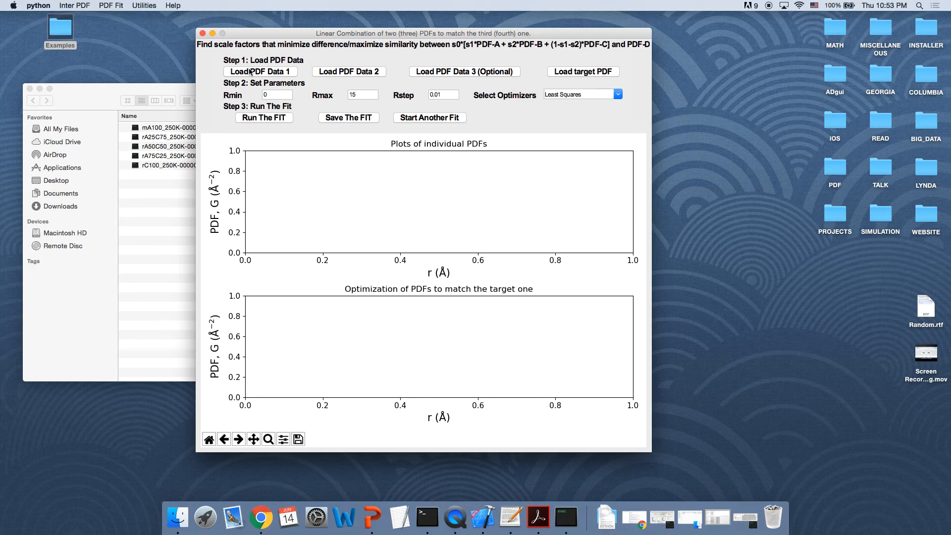
click(145, 5)
mouse_move(173, 6)
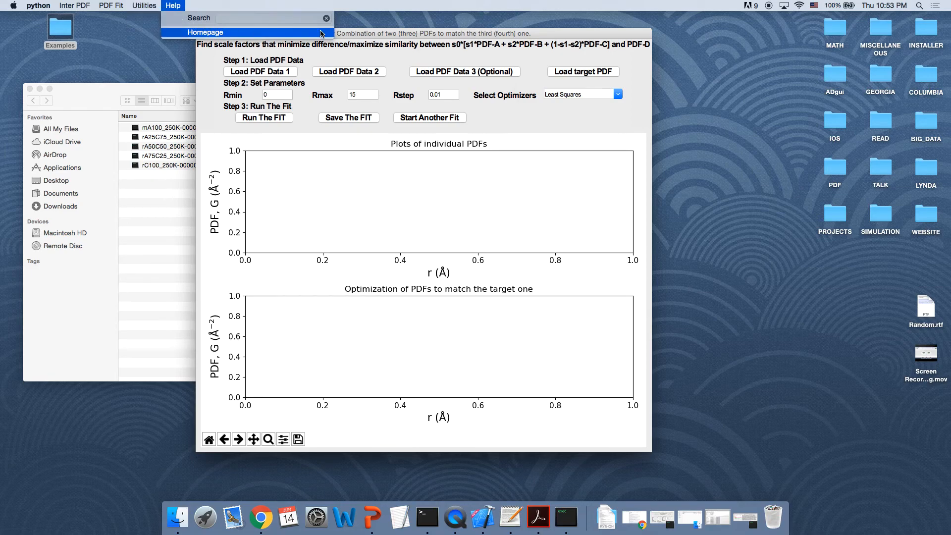
click(363, 37)
Step: Load mA100_250K-00000.gr as PDF Data 1 and rC100_250K-00000.gr as PDF Data 2 from Example_4
click(284, 73)
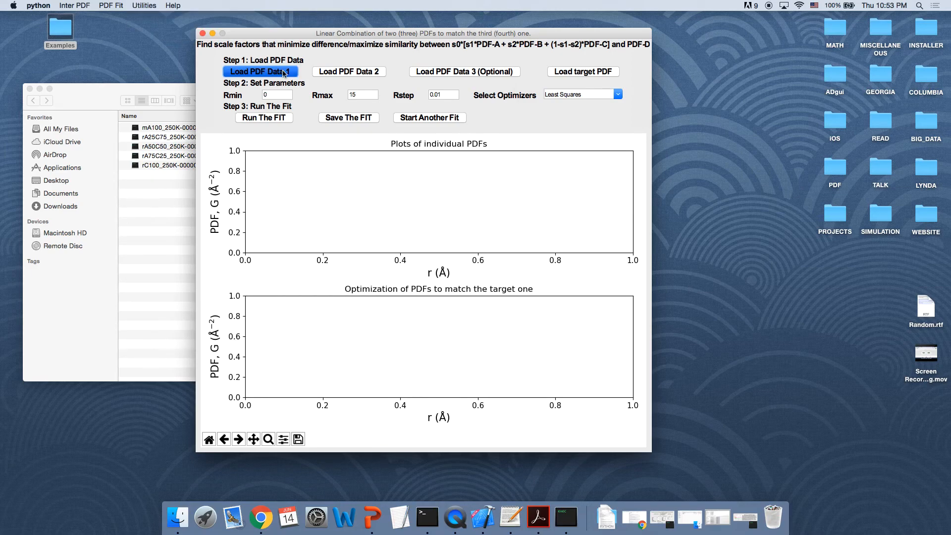
click(390, 105)
drag(382, 53, 333, 169)
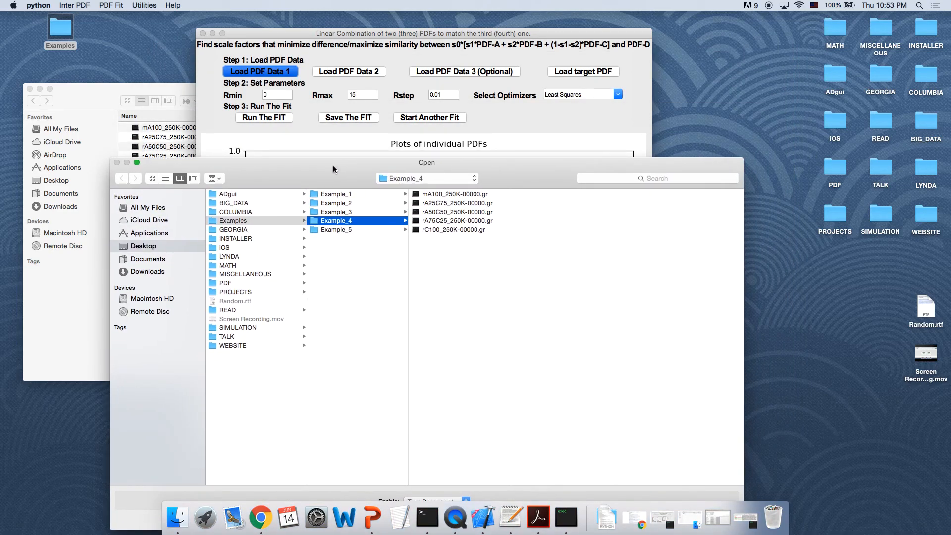
double_click(429, 199)
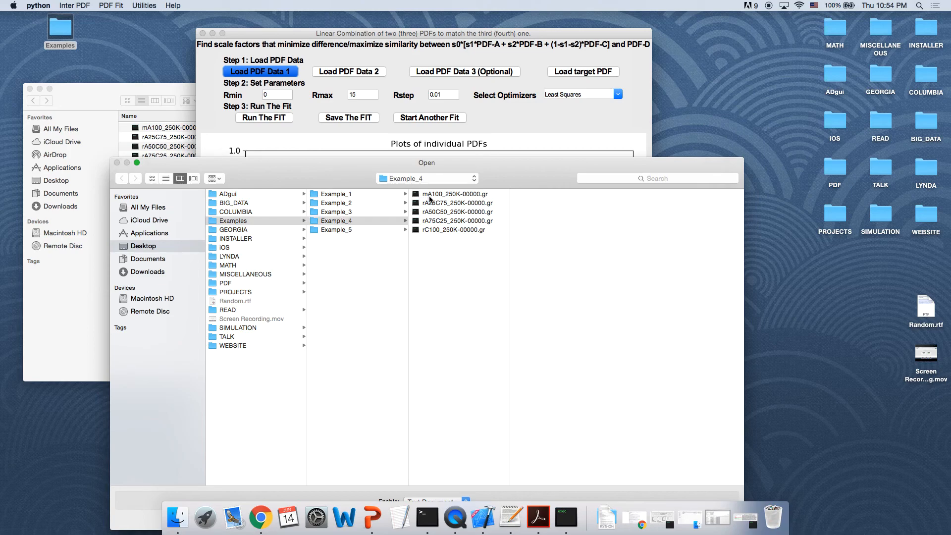
click(345, 72)
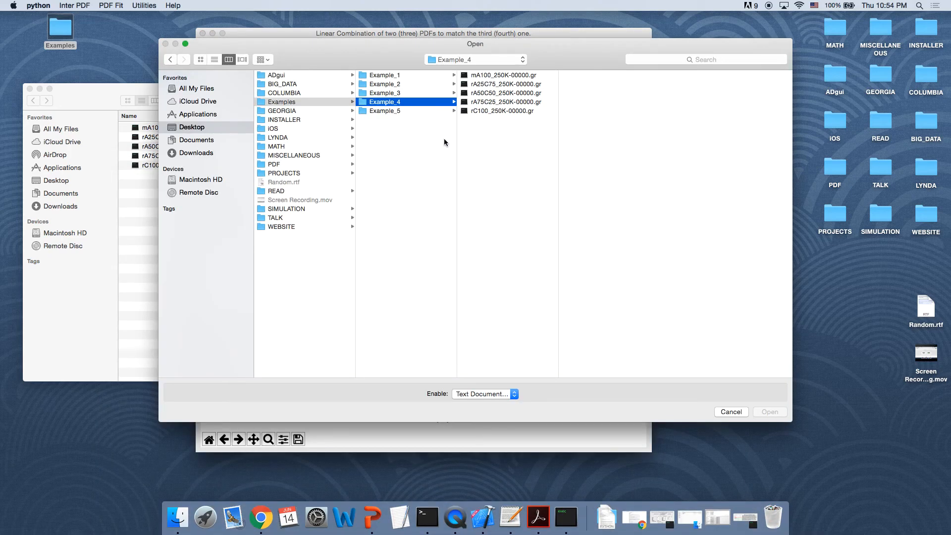
double_click(481, 111)
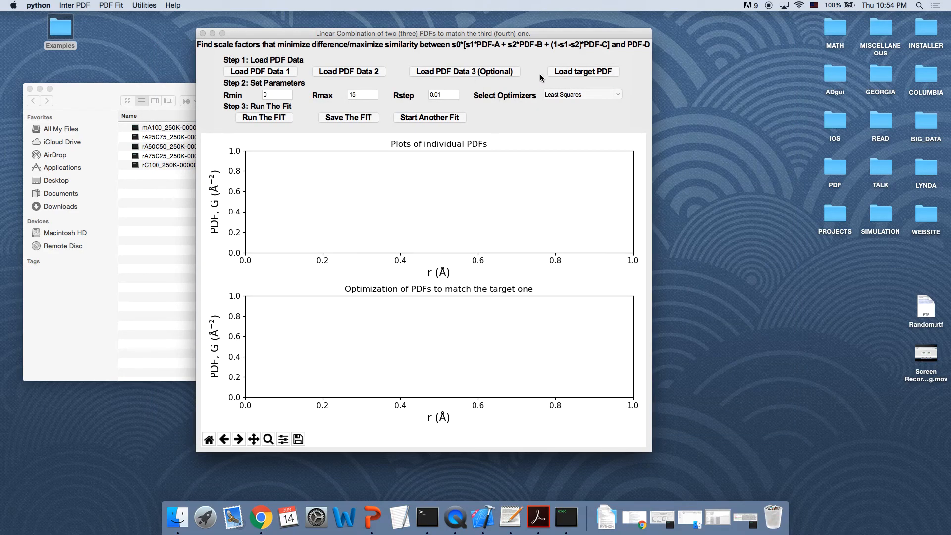
Step: Load rA50C50_250K-00000.gr as the target PDF
click(574, 72)
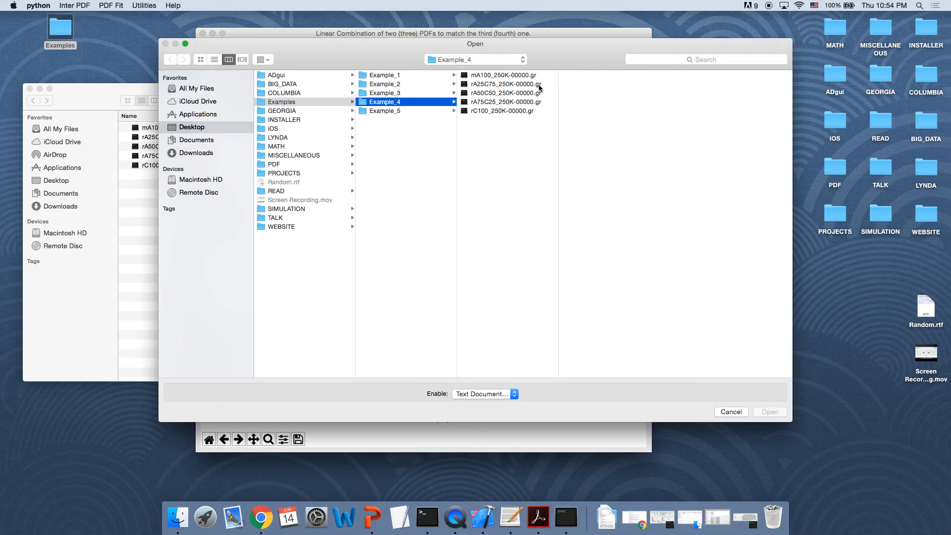
click(493, 94)
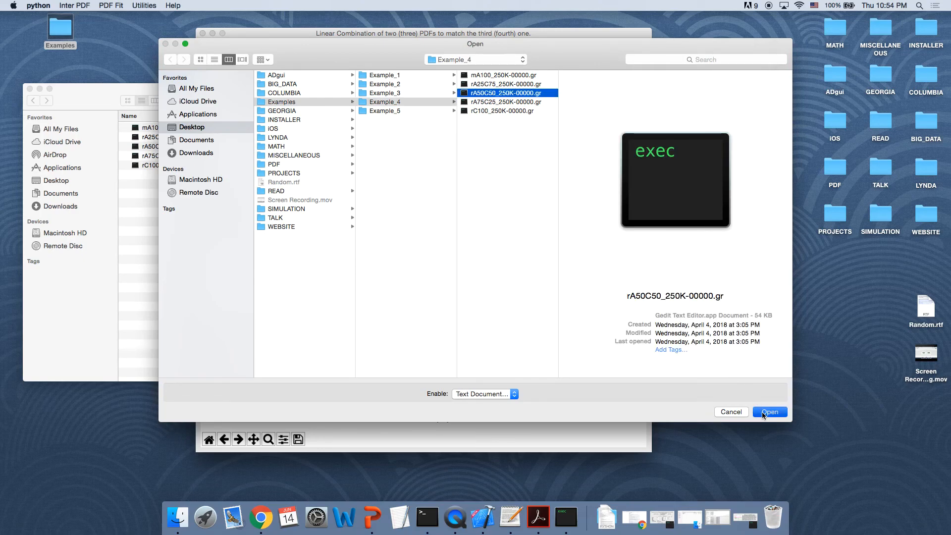
click(763, 414)
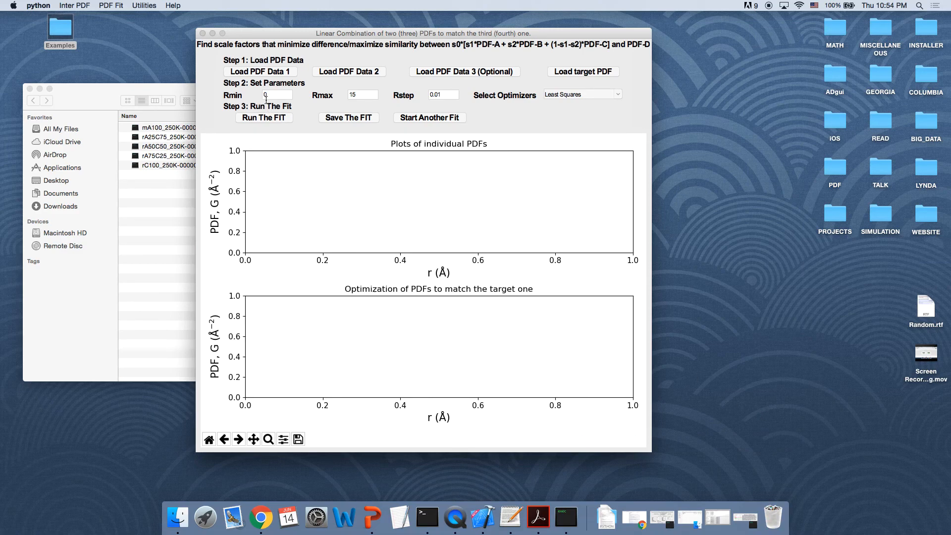
Step: Set Rmax to 30 and run the linear combination fit
click(364, 97)
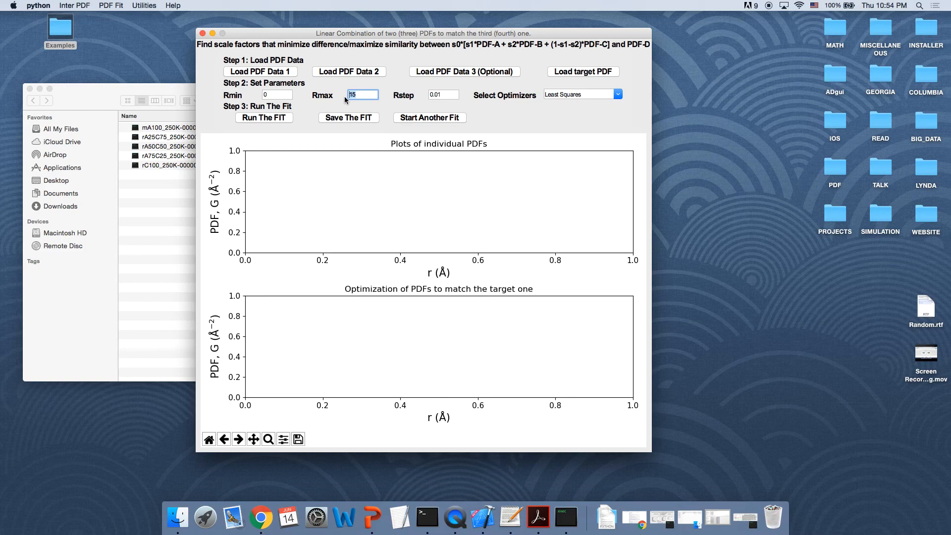
text(30)
click(263, 119)
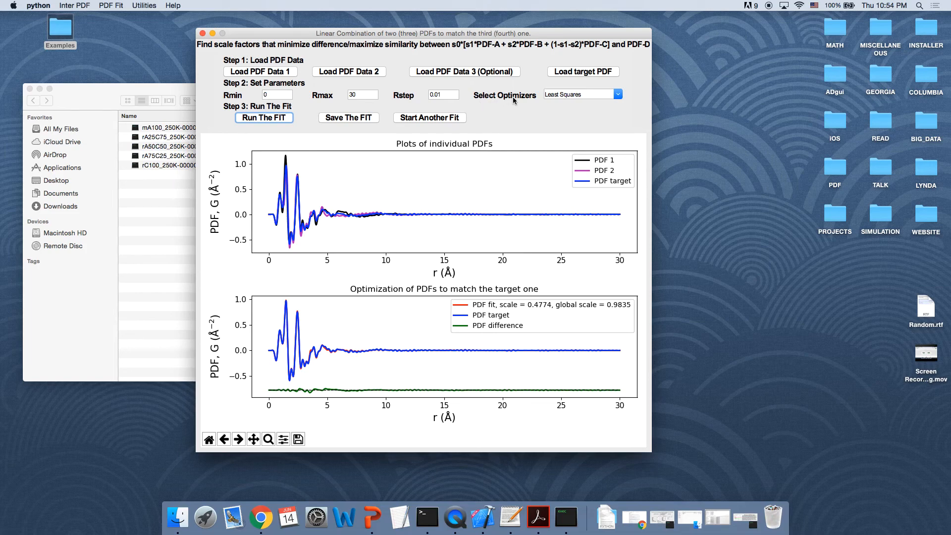
Step: Switch the optimizer to Pearson and run the fit again
click(618, 97)
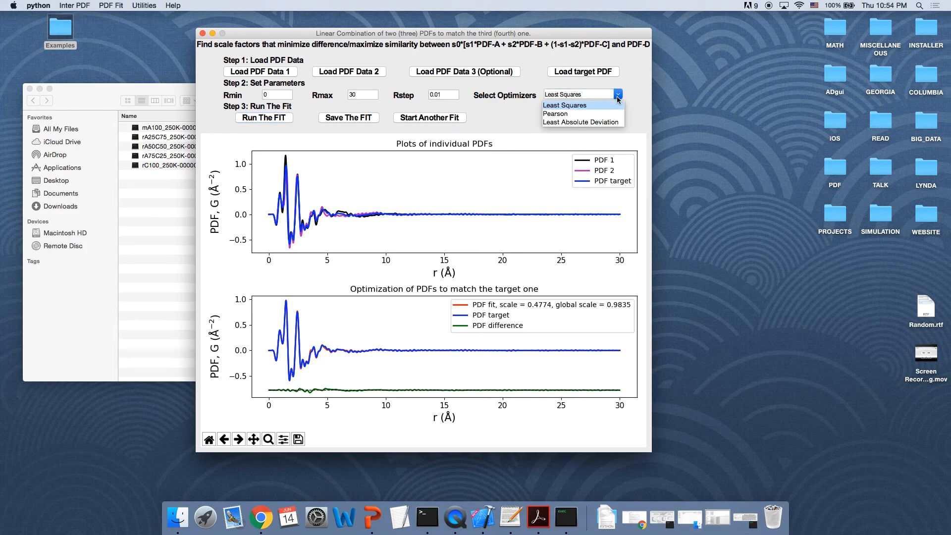
click(588, 115)
click(284, 118)
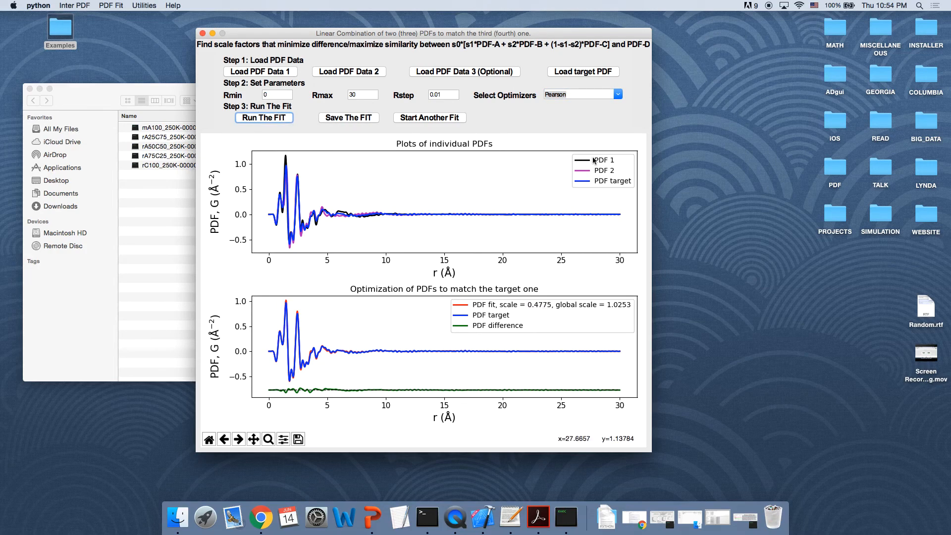
Step: Switch the optimizer to Least Absolute Deviation and run the fit again
click(618, 95)
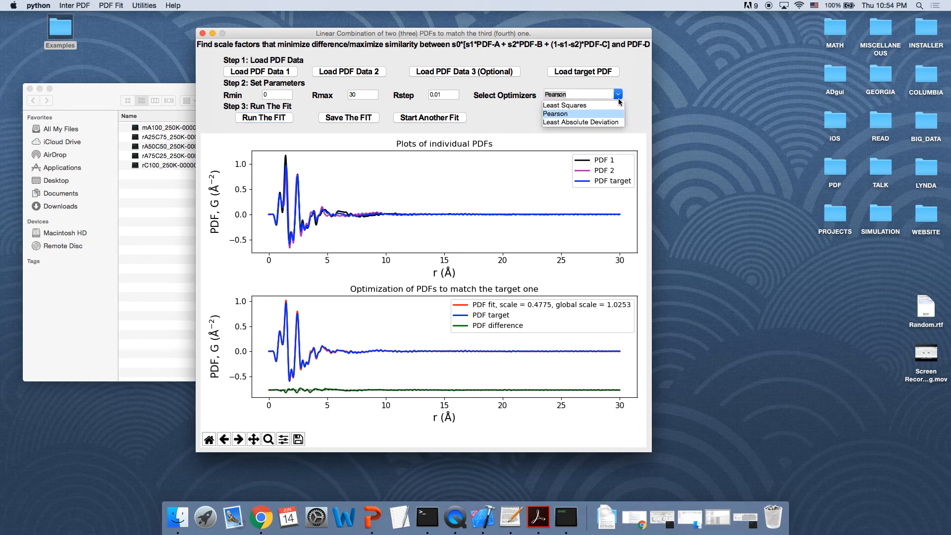
click(602, 123)
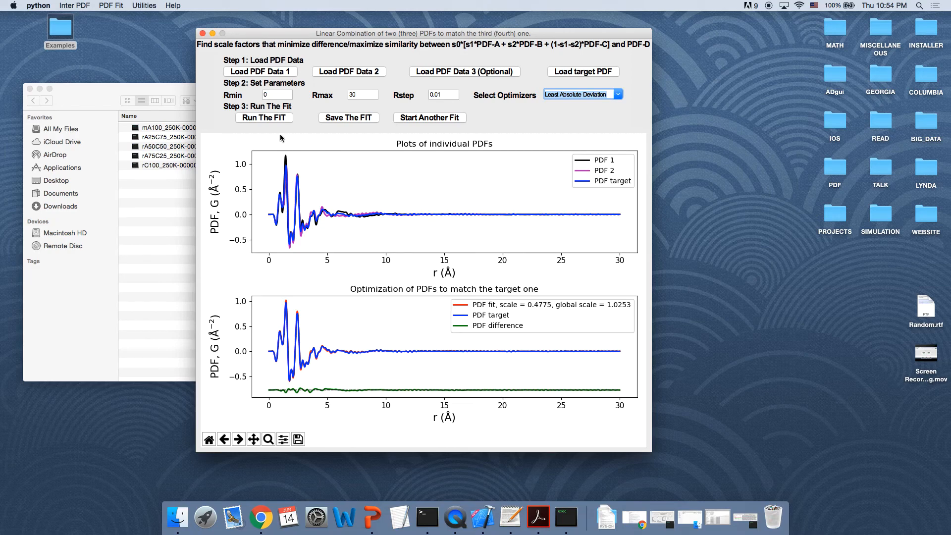
click(265, 120)
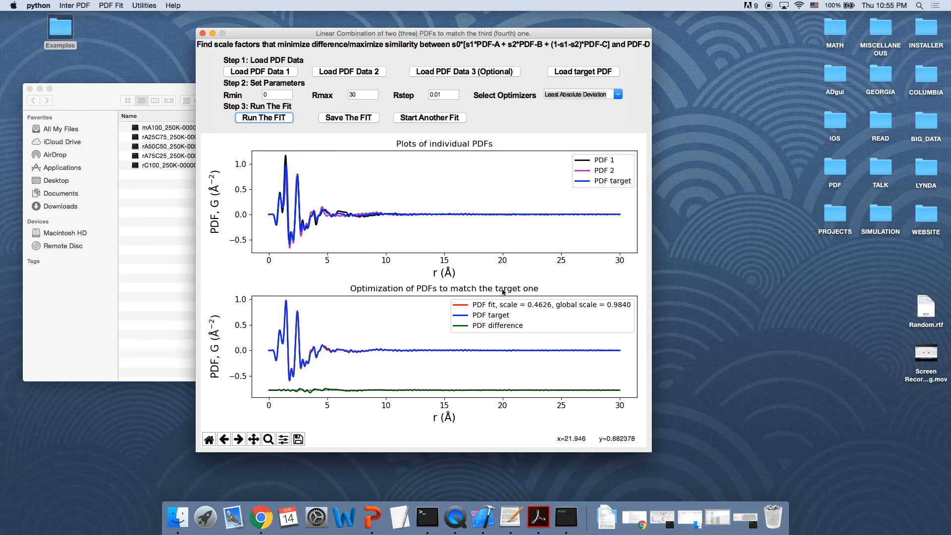
Step: Load rA25C75_250K-00000.gr as the target PDF and run the fit
click(571, 72)
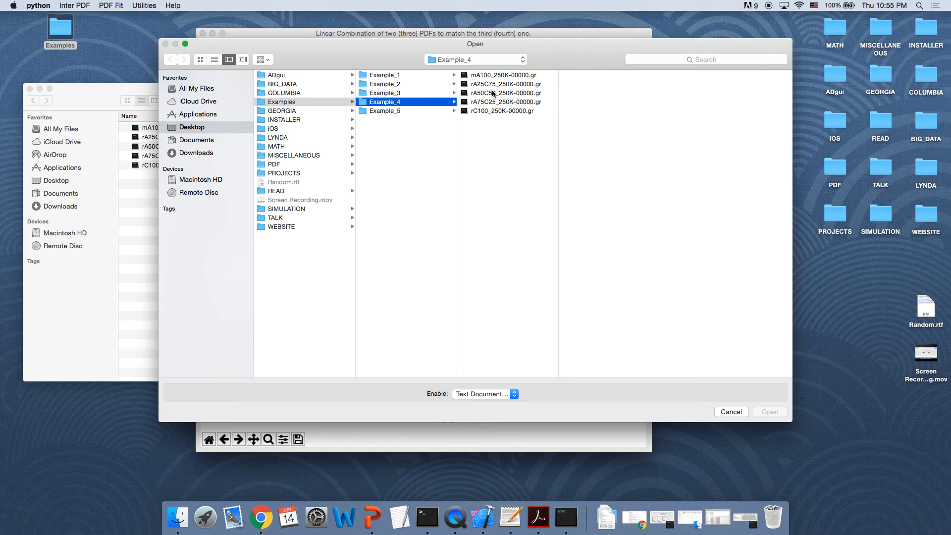
double_click(496, 85)
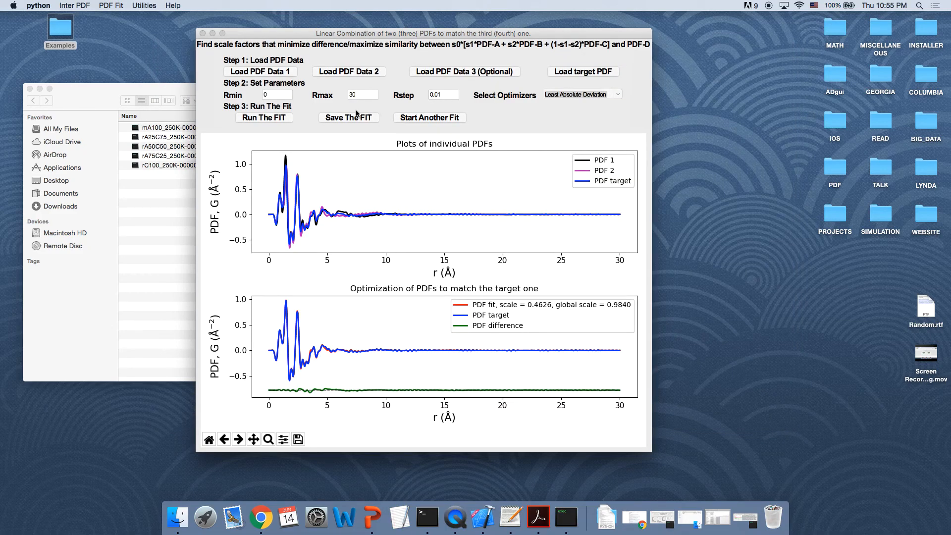
click(275, 119)
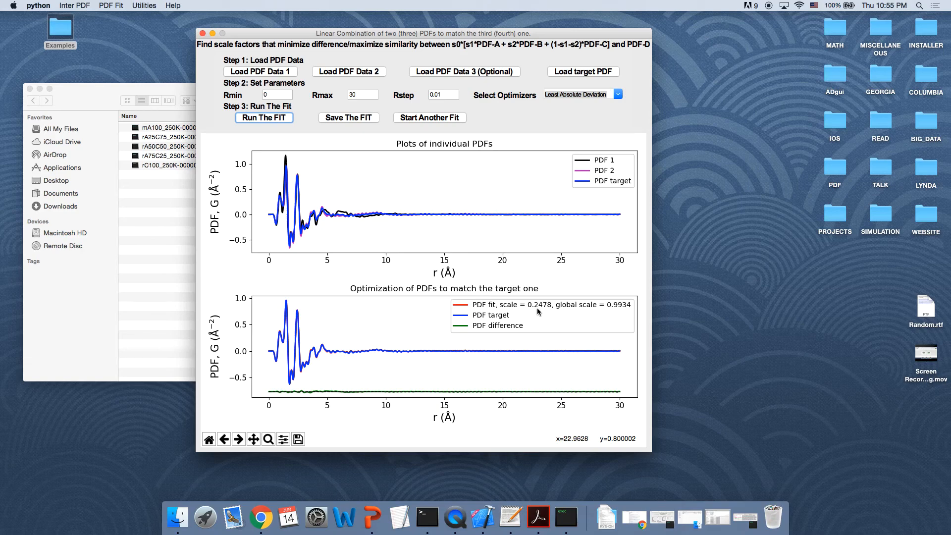
Step: Load rA75C25_250K-00000.gr as the target PDF and run the fit
click(570, 75)
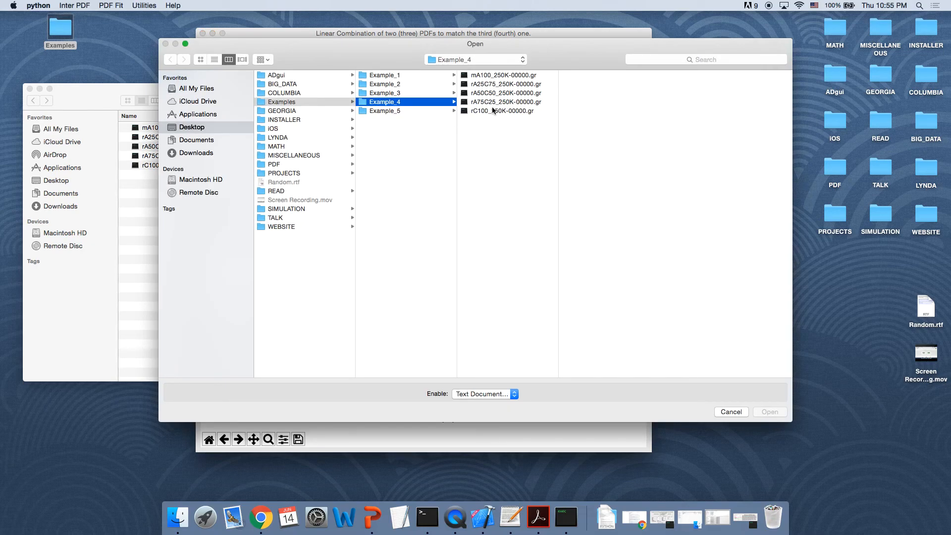
double_click(486, 102)
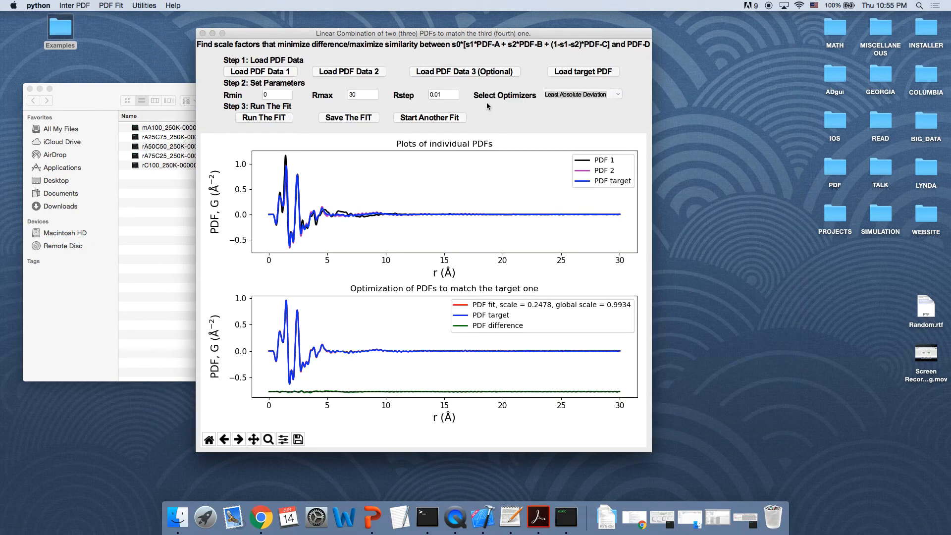
click(281, 120)
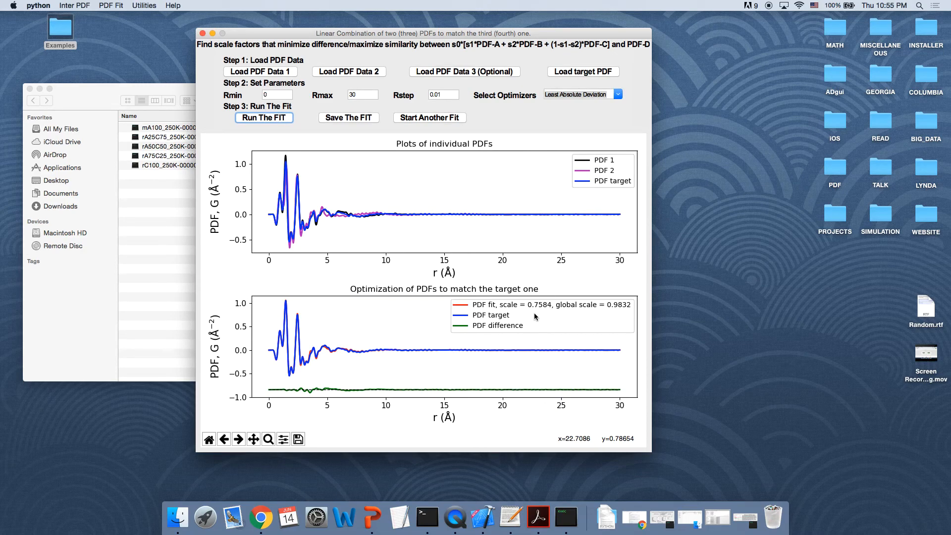
Step: Set Rmax to 15 and rerun the fit
click(348, 95)
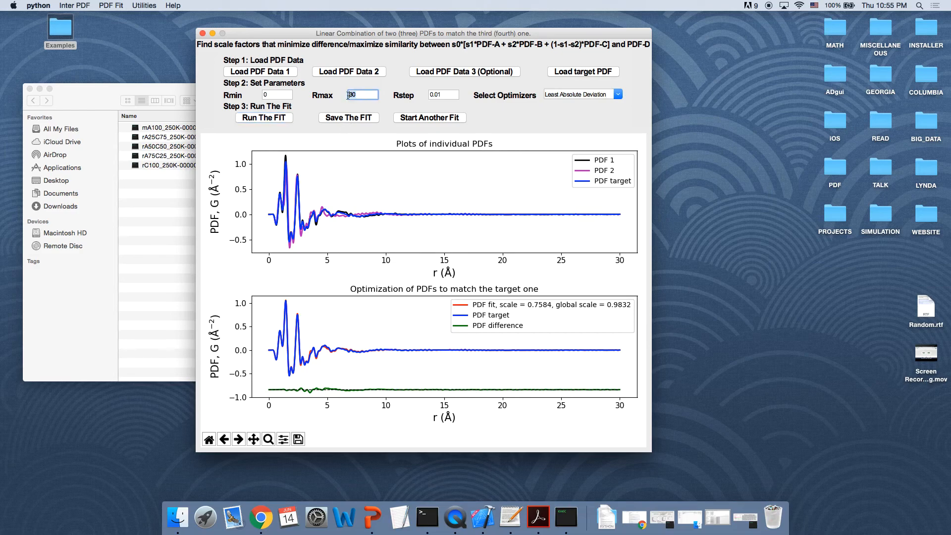
key(Delete)
key(Delete)
text(15)
click(276, 120)
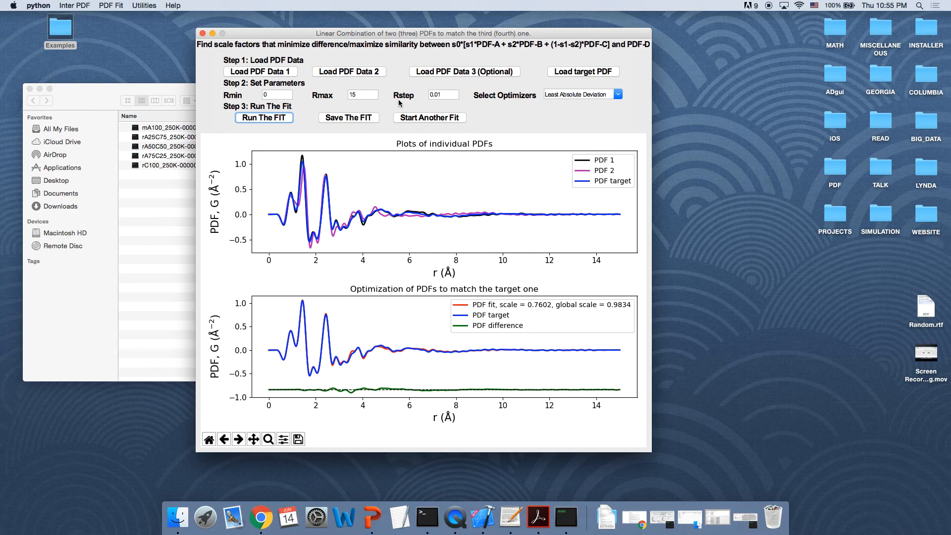
Step: Set Rstep to 0.02 and rerun the fit
click(446, 94)
text(2)
click(285, 120)
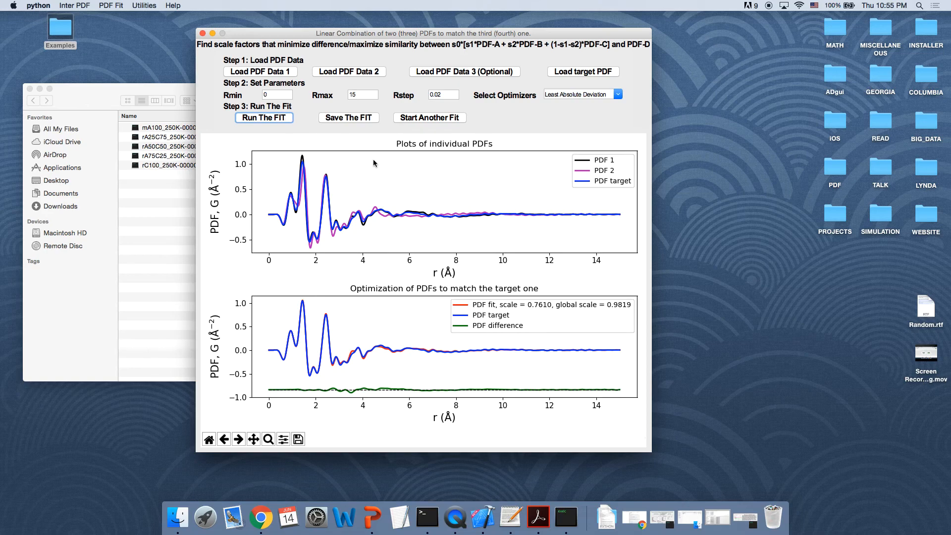
Step: Set Rstep to 0.1 and rerun the fit
click(444, 95)
key(BackSpace)
key(BackSpace)
text(1)
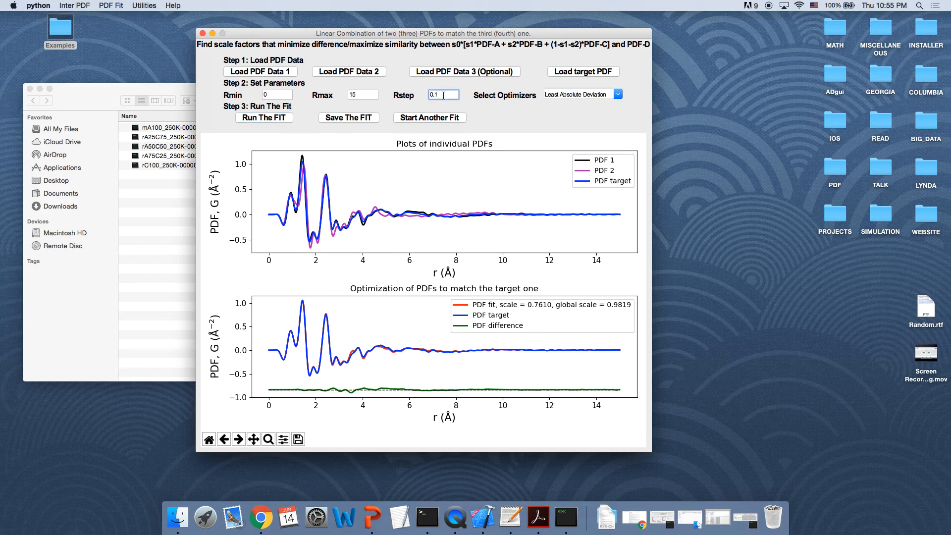
click(261, 120)
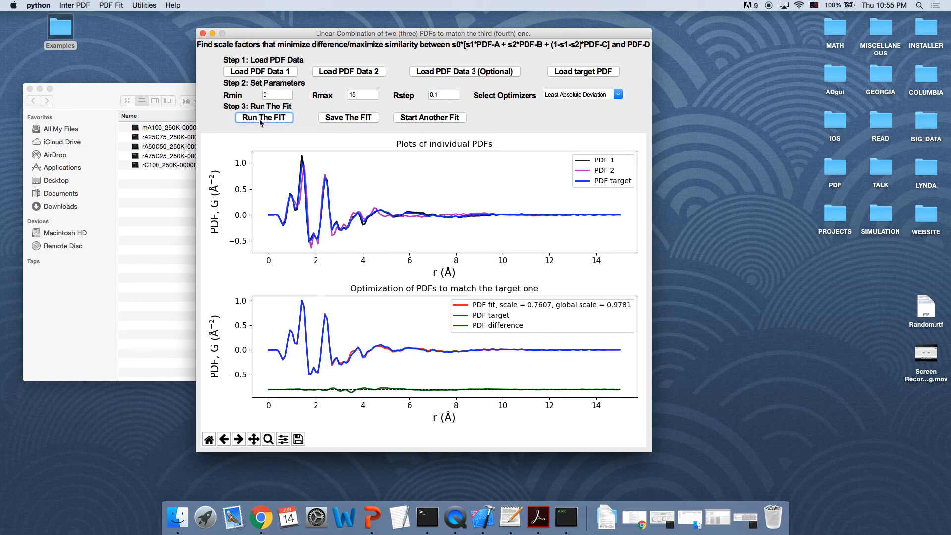
Step: Set Rstep to 1 and rerun the fit
click(453, 93)
click(264, 119)
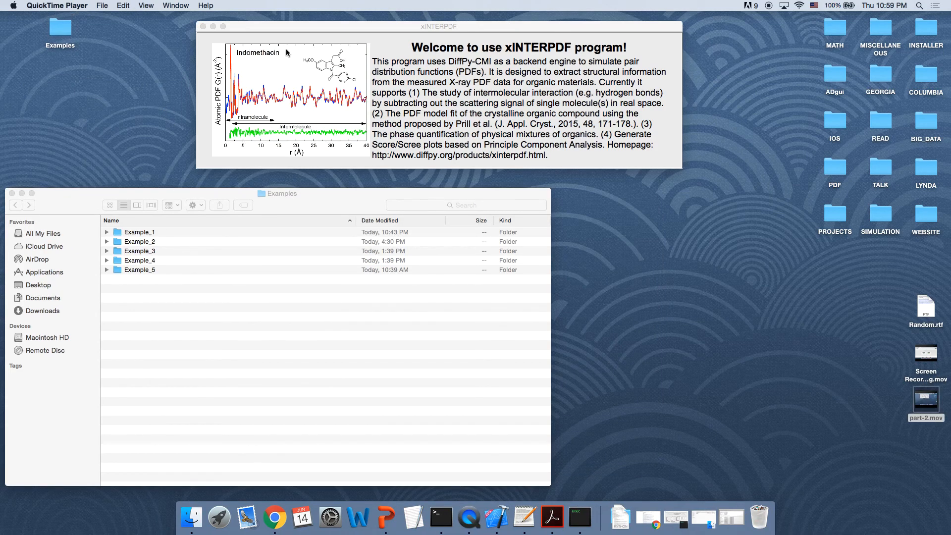
Step: Open the PCA window for generating score and scree plots and position it on screen
drag(303, 25, 112, 19)
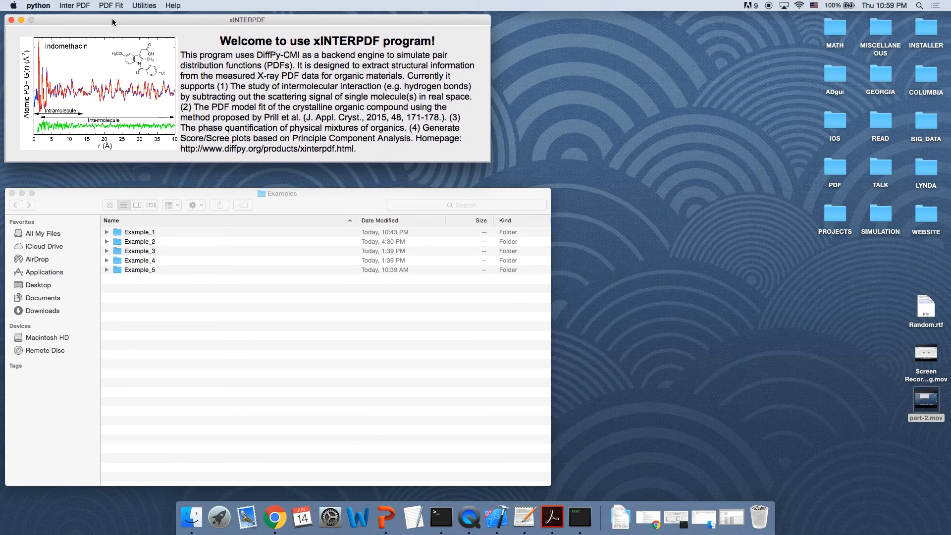
click(145, 5)
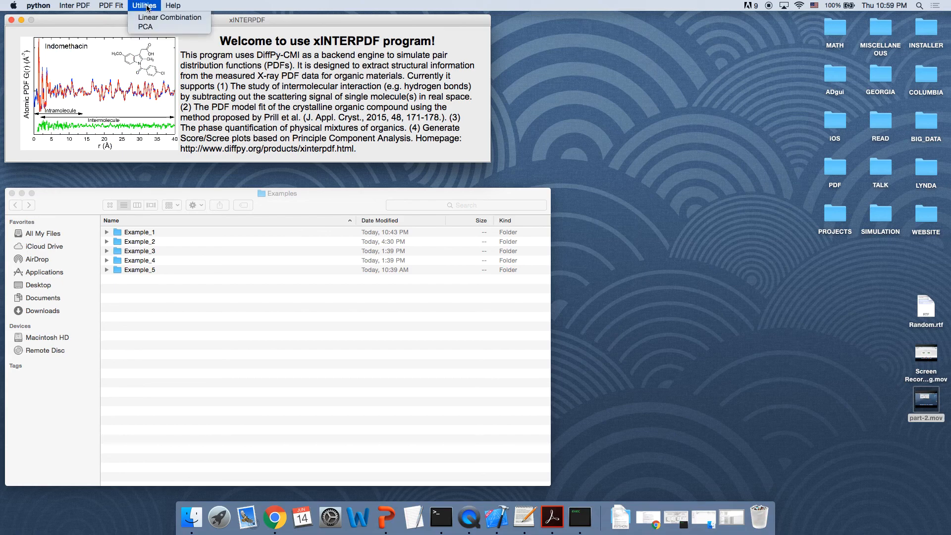
click(148, 28)
click(22, 20)
drag(281, 195, 340, 41)
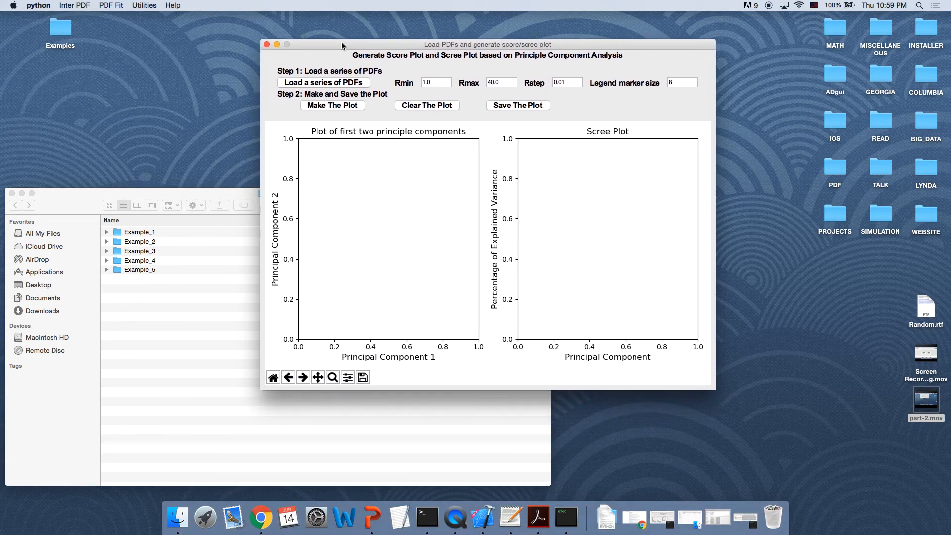
Step: Load the four PDF files GSF, IMC, MAN and MEF from the Example_5 folder into the PCA window
click(22, 193)
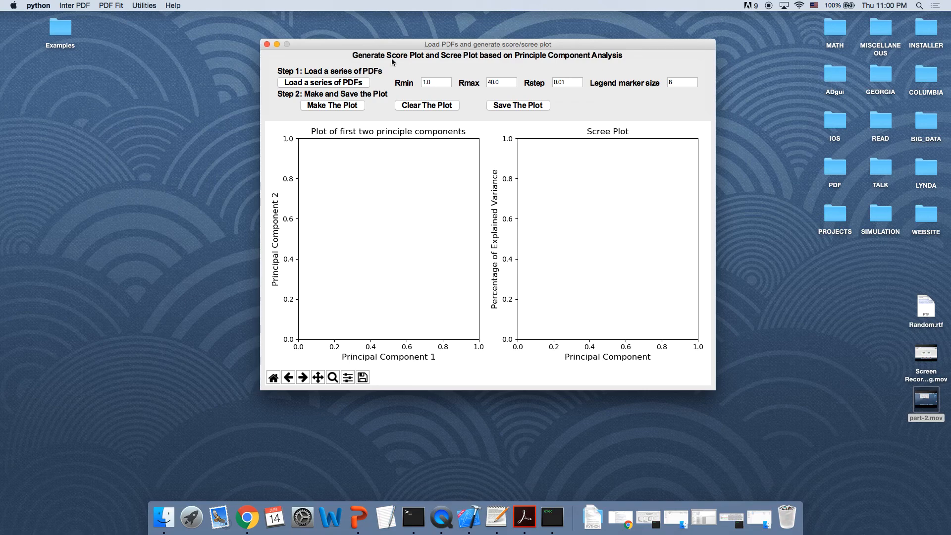
click(316, 83)
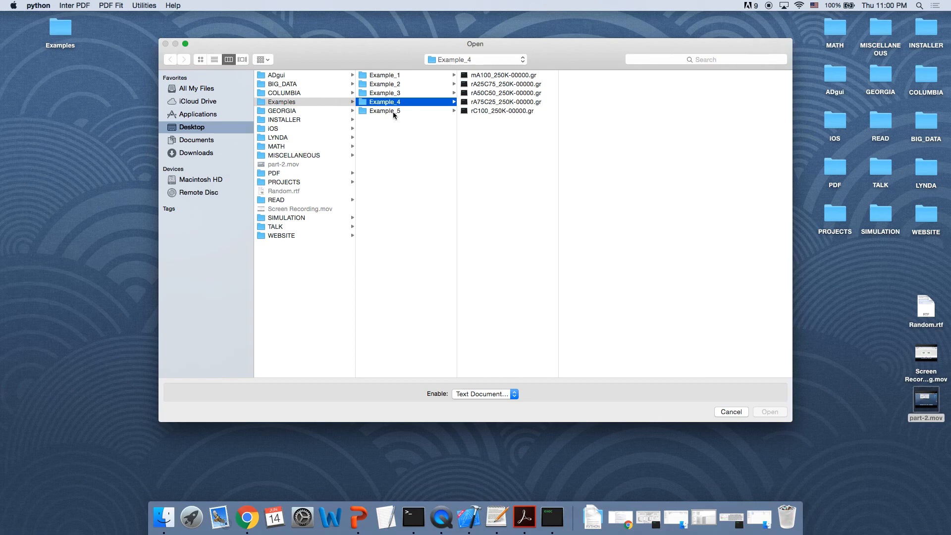
click(393, 111)
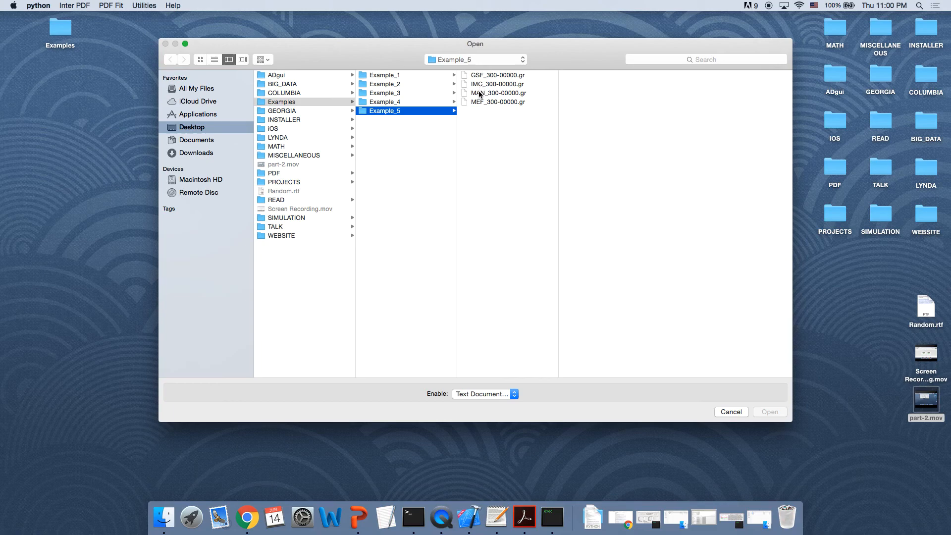
click(487, 78)
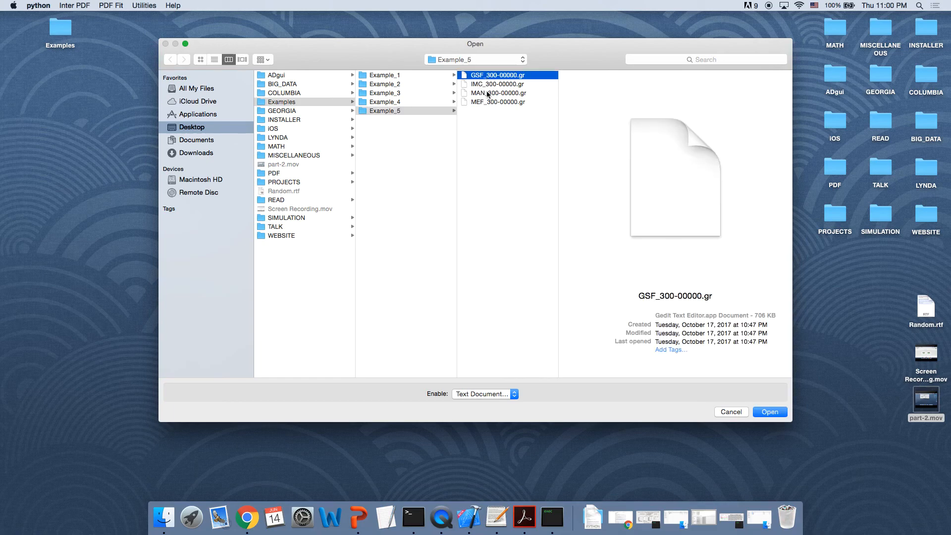
shift+click(489, 102)
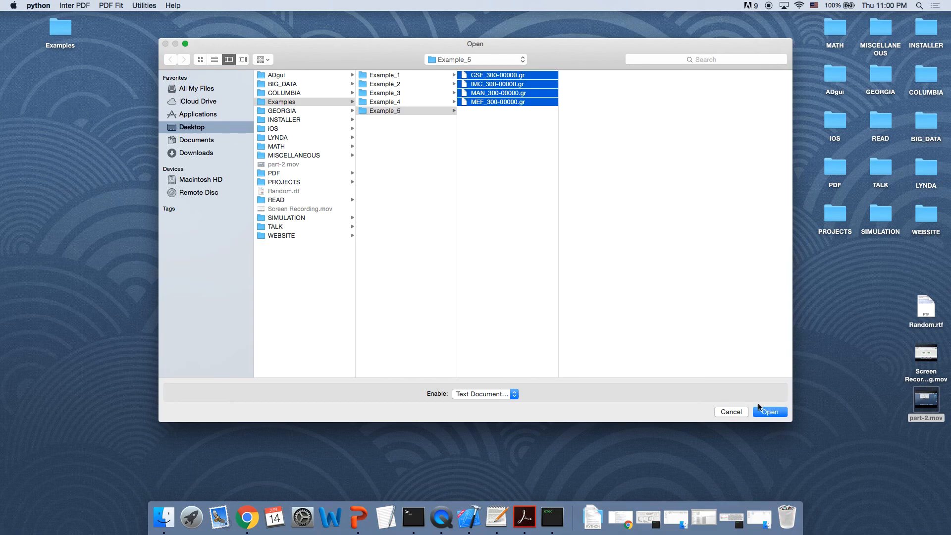
click(771, 412)
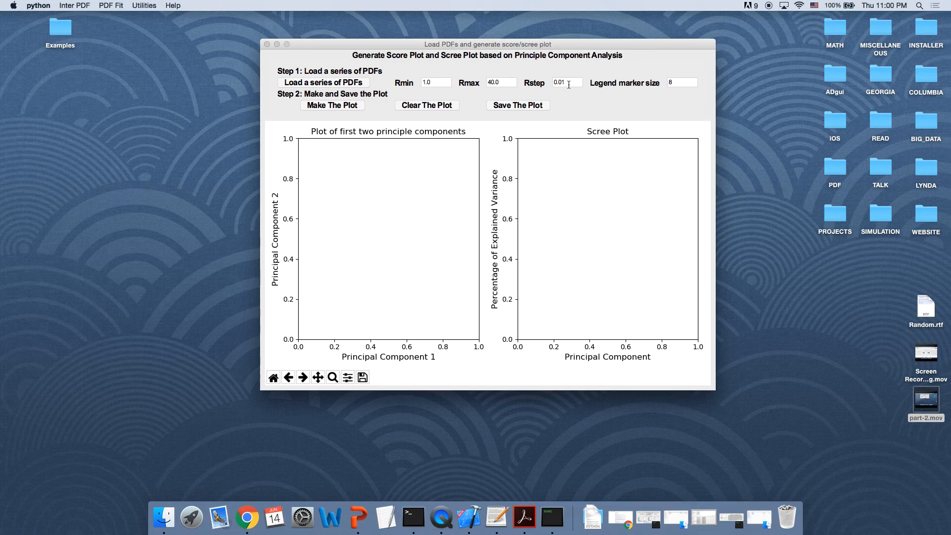
Step: Make the score and scree plots, then save the plot data as pca in Example_5
click(334, 106)
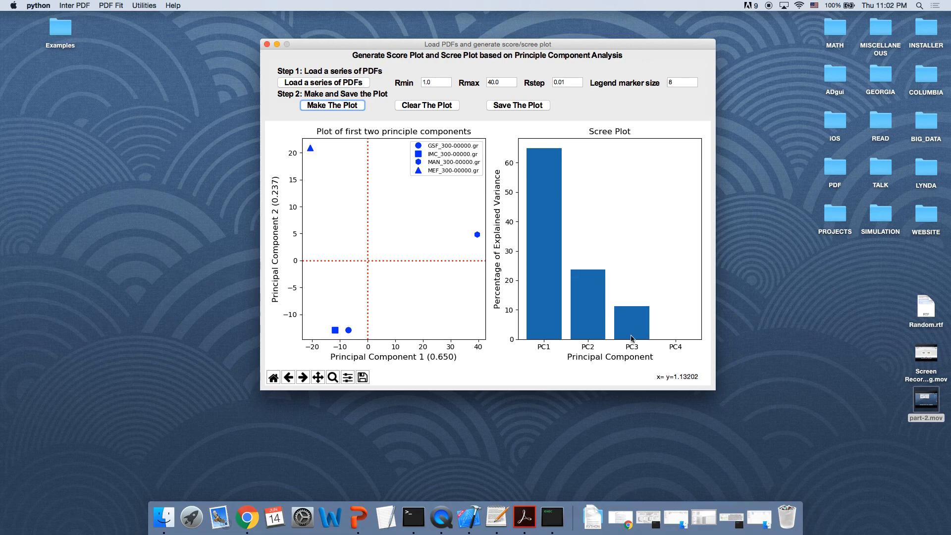
click(517, 106)
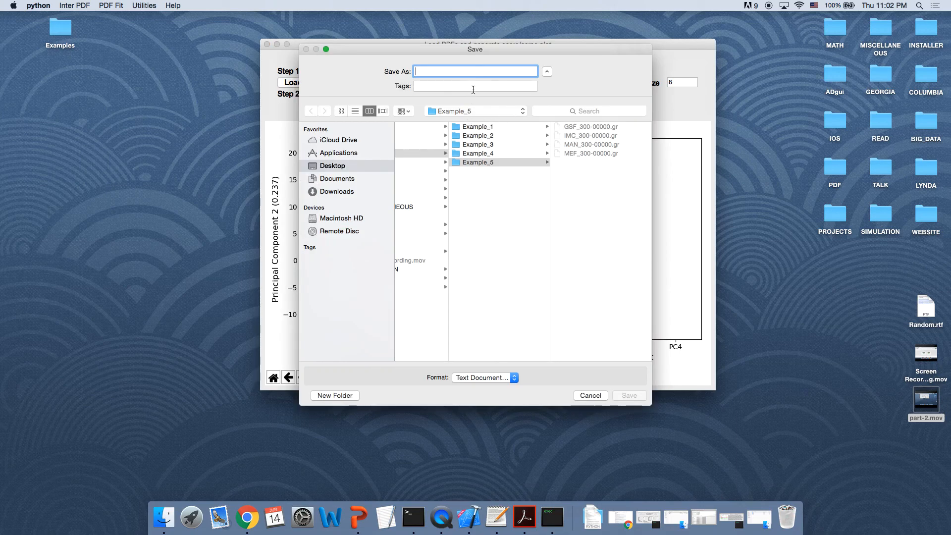
text(pca)
key(Return)
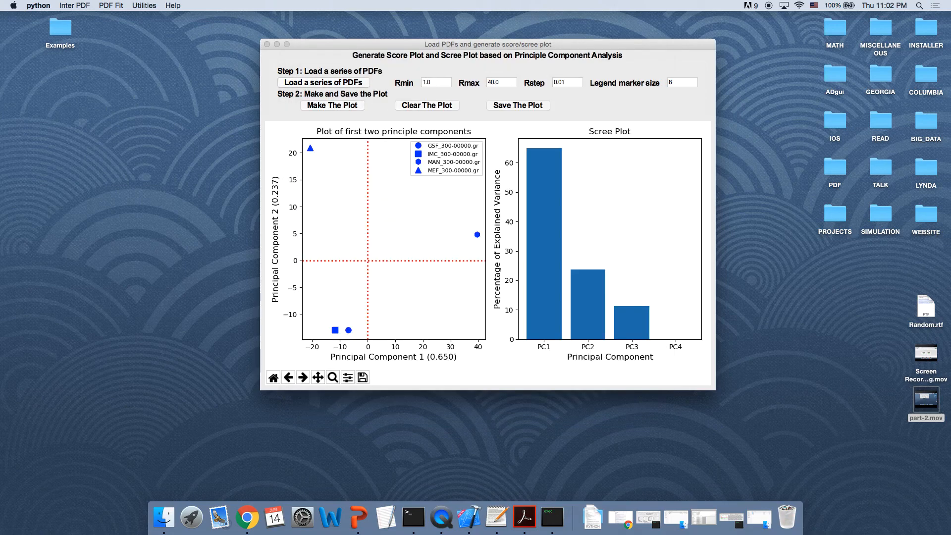
Step: Open the saved pca.txt file from the Examples/Example_5 folder
click(65, 35)
double_click(64, 35)
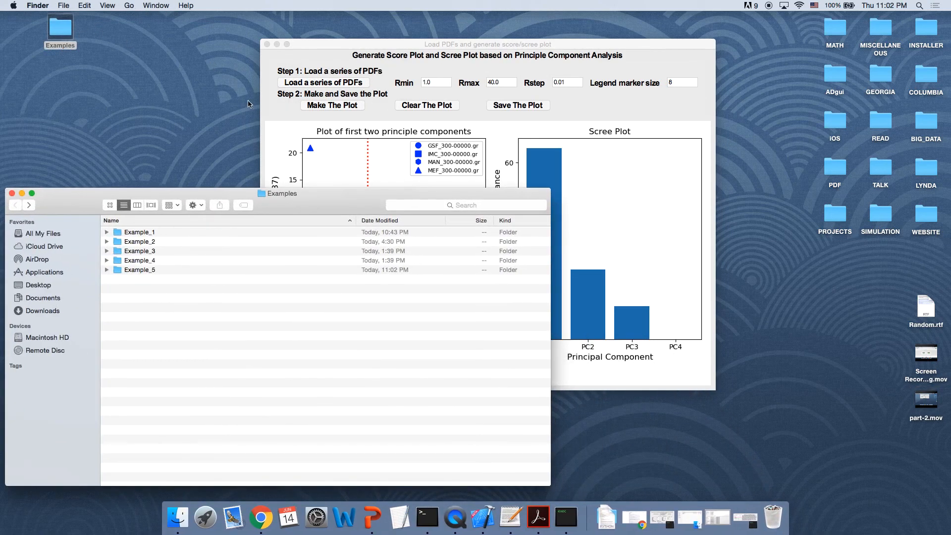
click(128, 271)
double_click(128, 271)
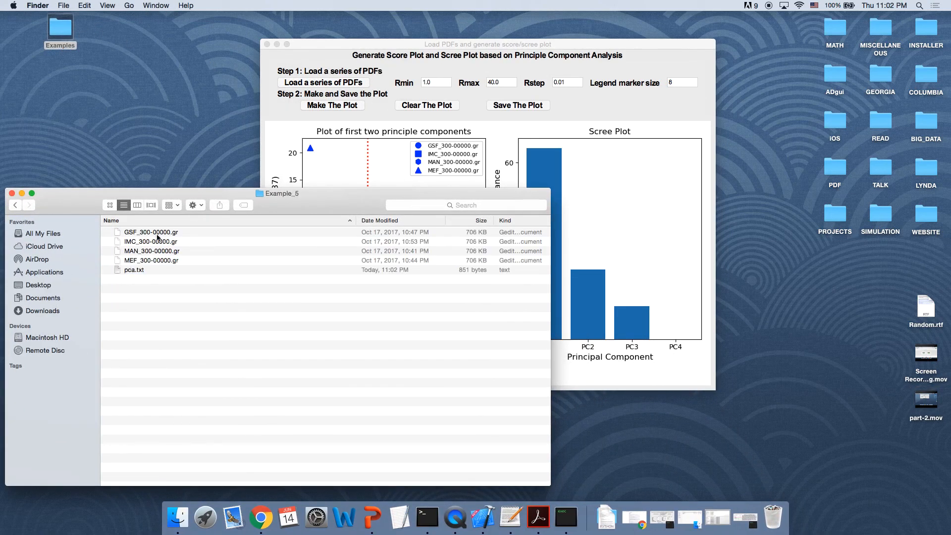
double_click(142, 270)
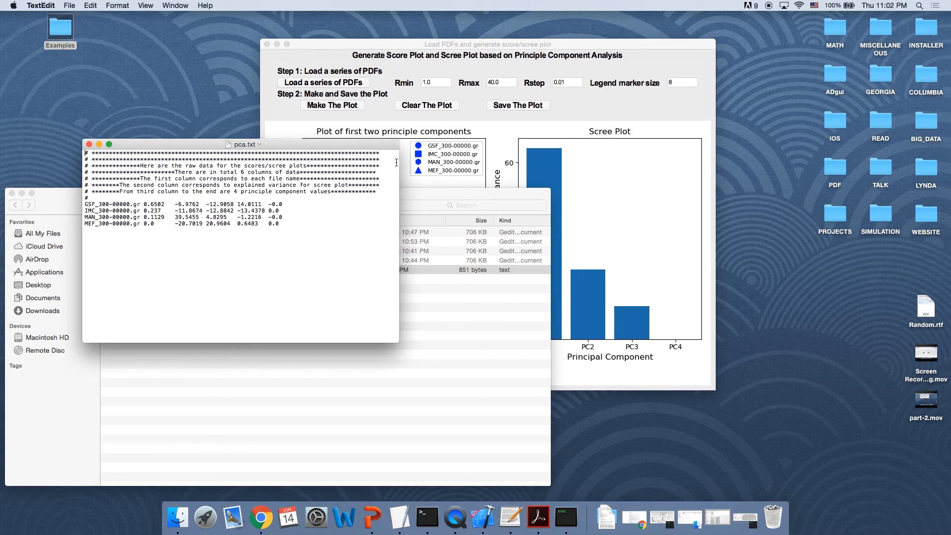
Step: Examine the raw score and variance values in pca.txt alongside the plots, then close the text file
drag(400, 169, 722, 170)
drag(589, 148, 627, 75)
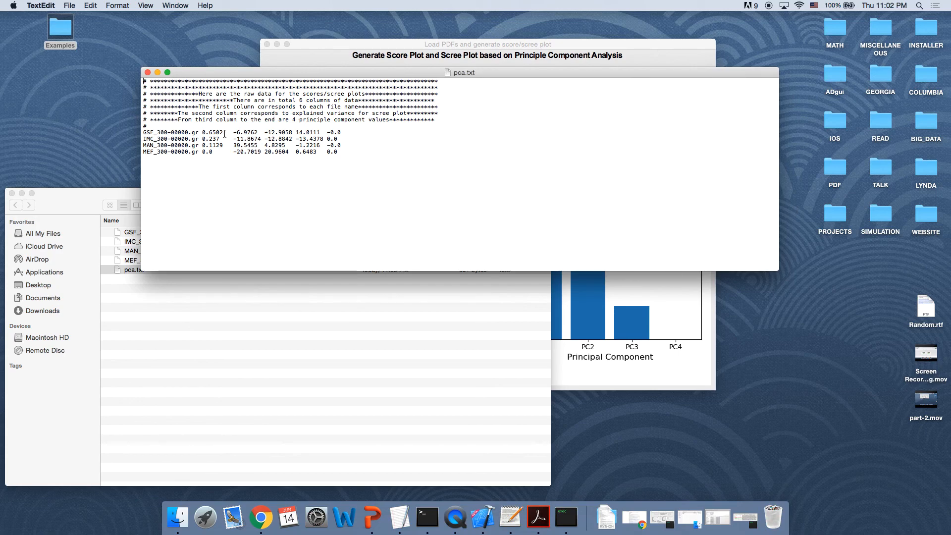
click(586, 306)
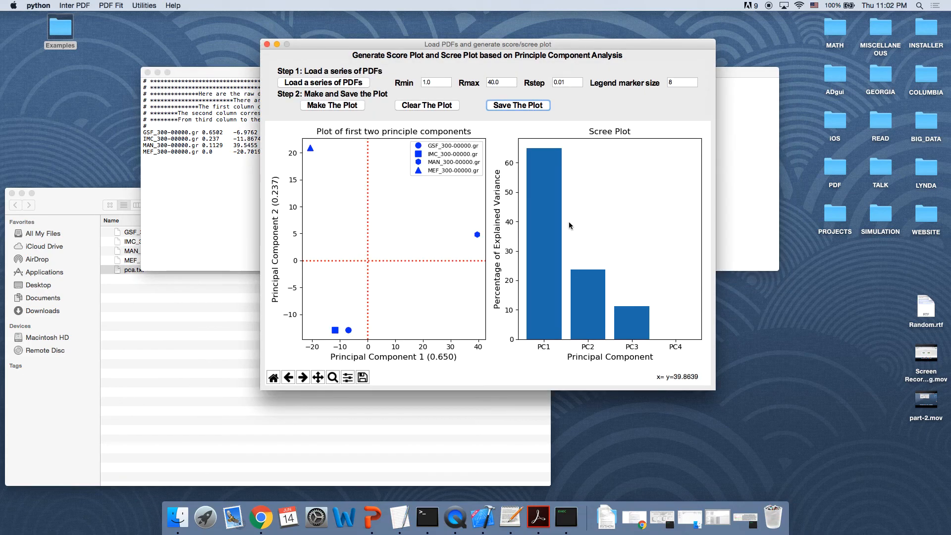
drag(528, 46, 740, 28)
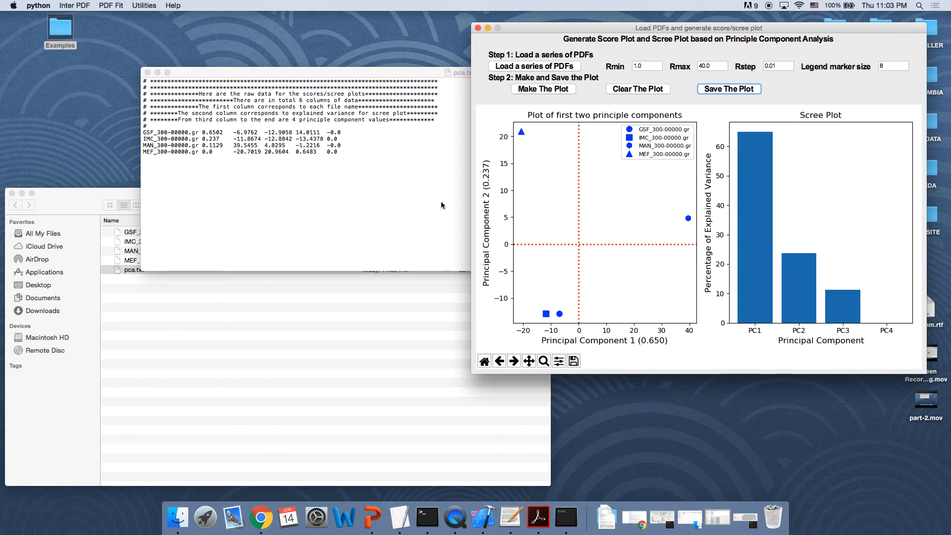
click(236, 148)
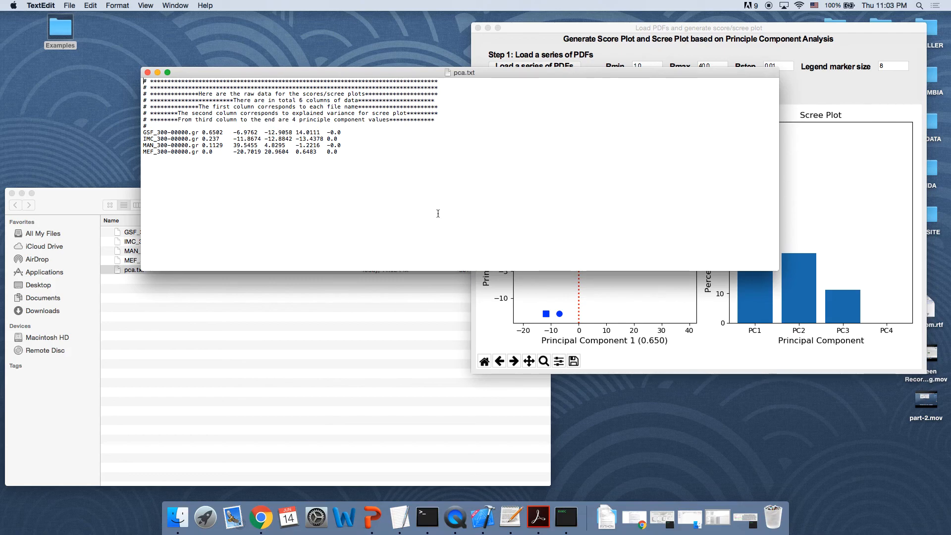
click(519, 292)
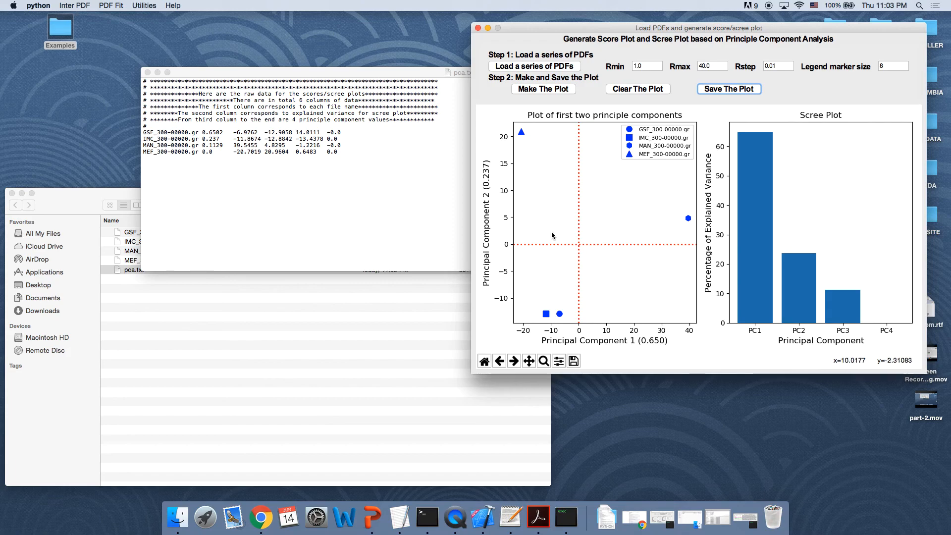
click(147, 73)
Step: Set the legend marker size to 4, clear the plots and make them again
drag(560, 31, 367, 35)
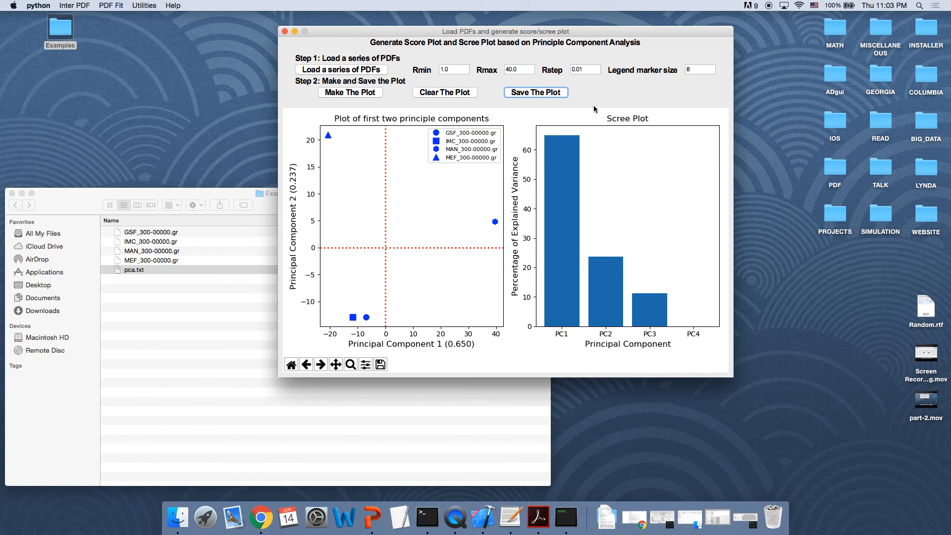
click(699, 71)
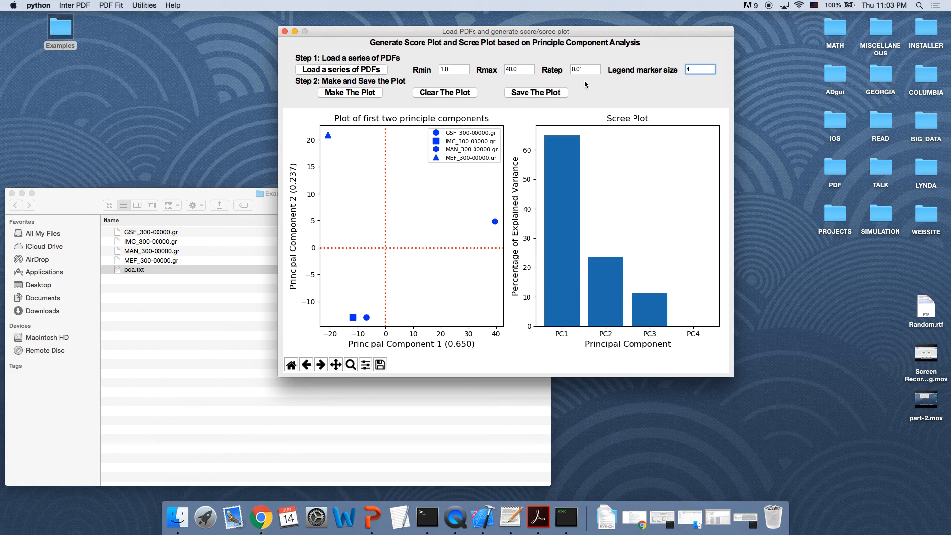
click(453, 93)
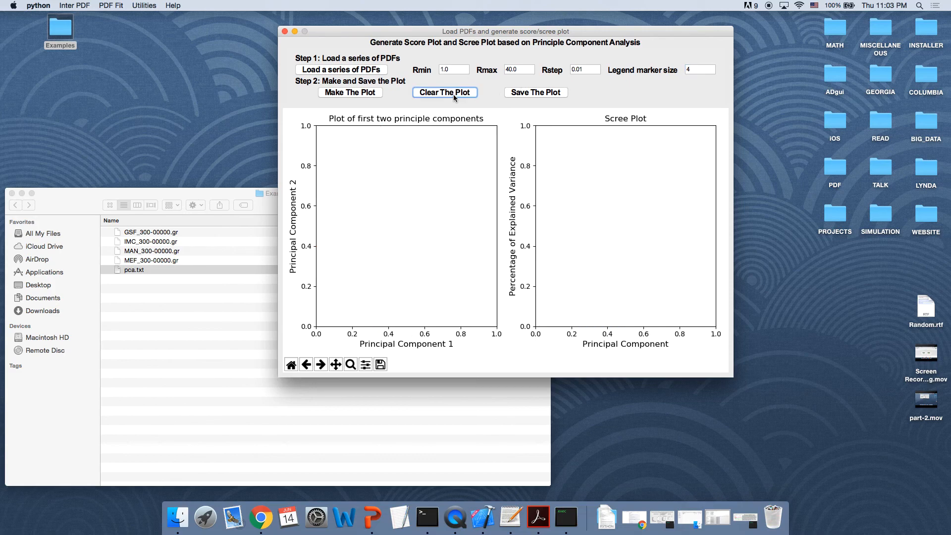
click(374, 94)
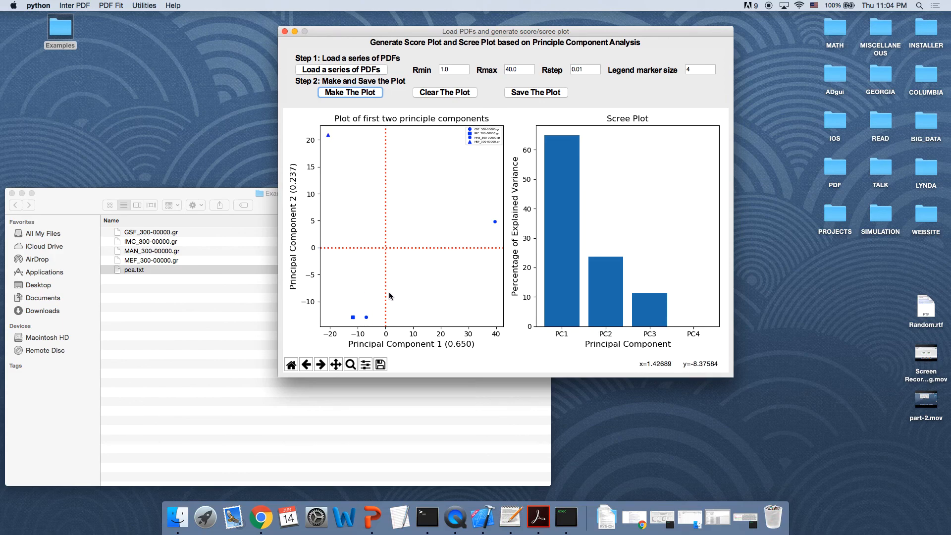
Step: Close the PCA score/scree plot window
drag(240, 193, 343, 142)
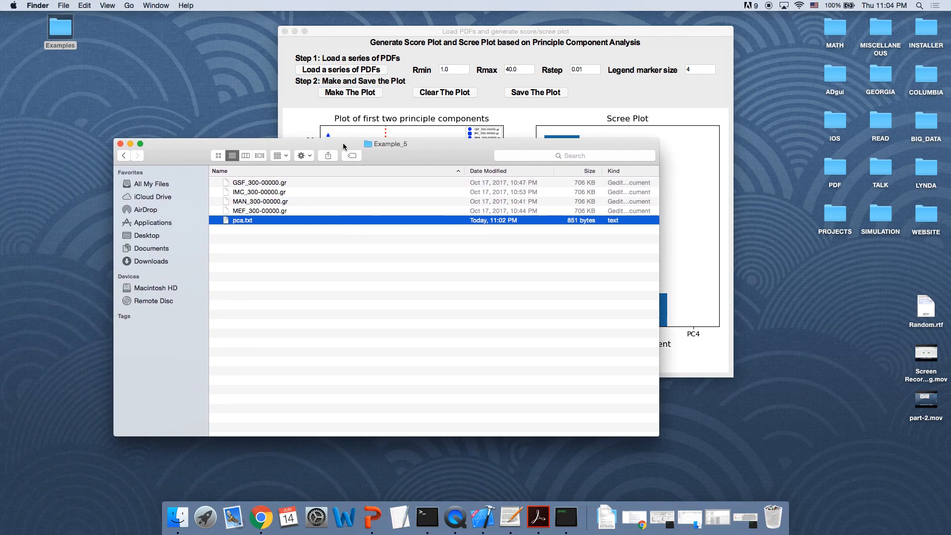
click(335, 27)
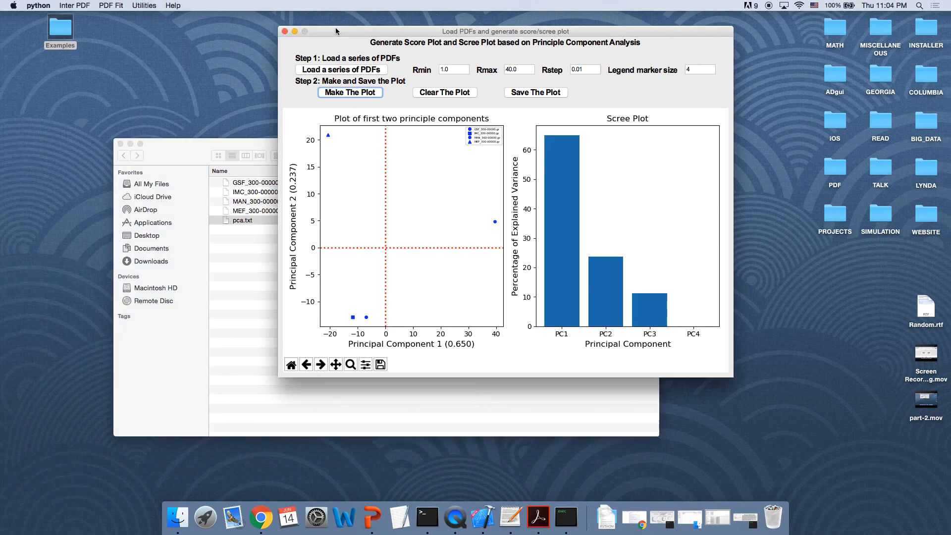
click(285, 31)
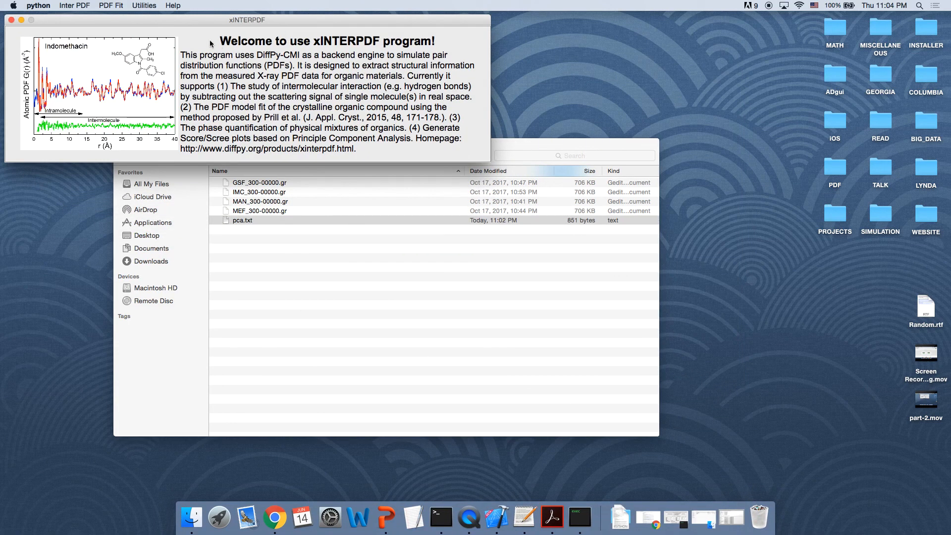